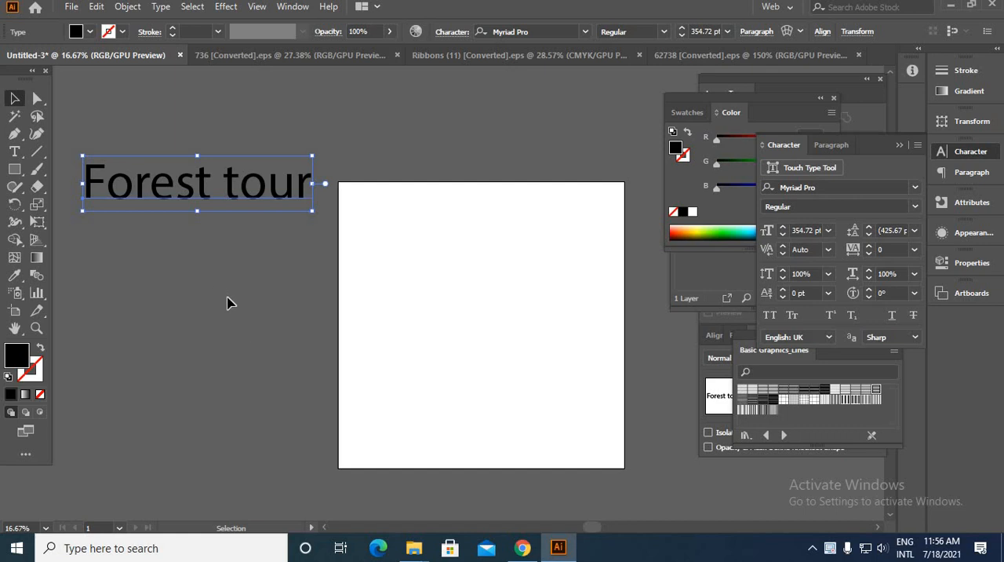
Step: Move the "Forest tour" text from beside the artboard to just above it
drag(110, 182, 357, 134)
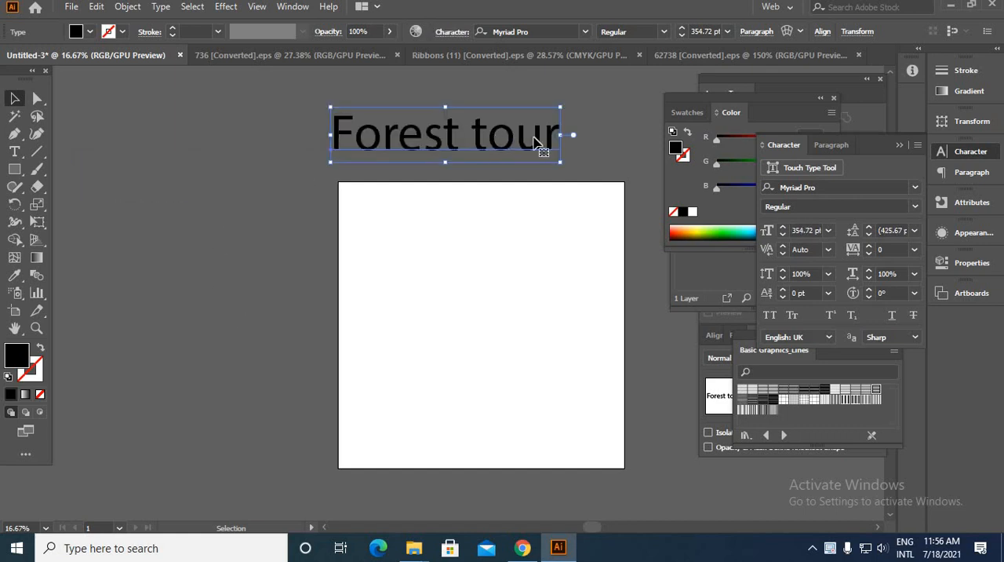
drag(484, 153, 510, 166)
click(529, 247)
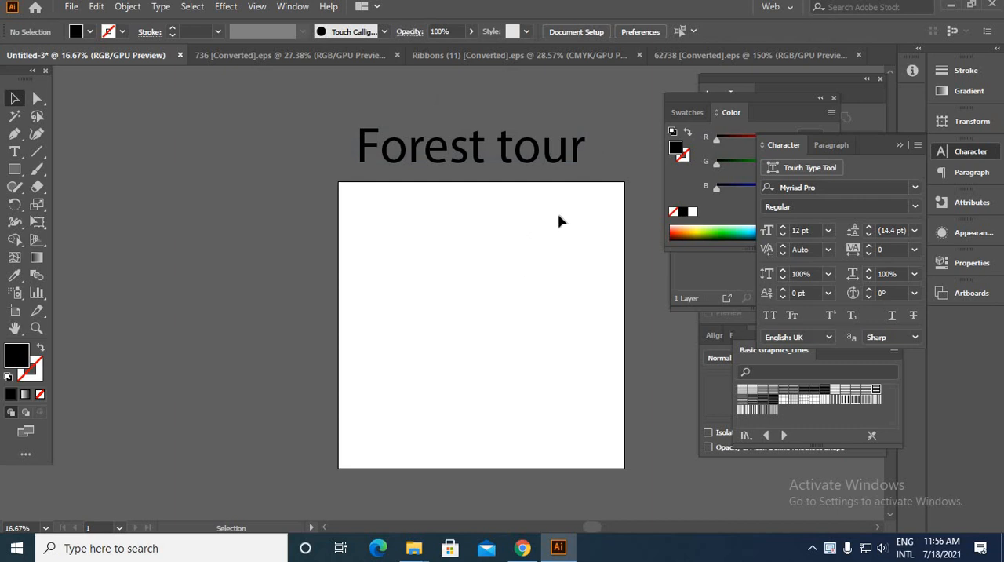
key(ctrl+a)
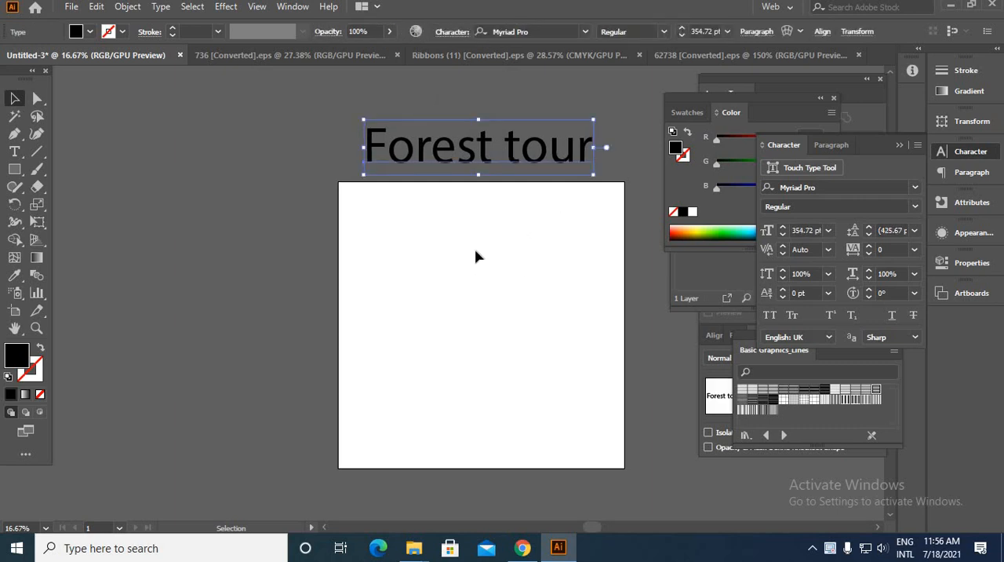
Step: Copy the mountain illustration from the 736 document into Untitled-3, placing it beside the artboard's upper edge
click(255, 56)
drag(473, 369, 85, 55)
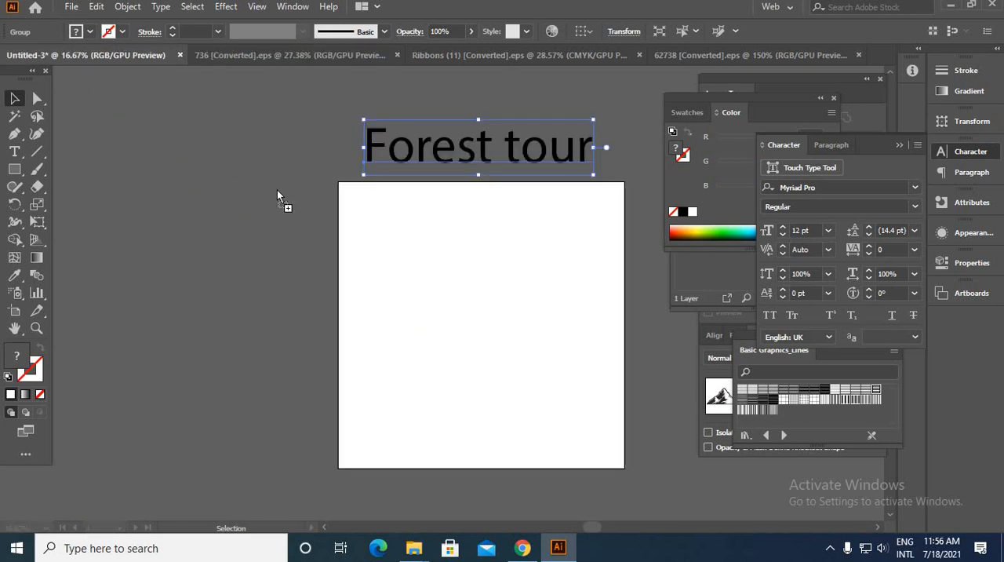
drag(277, 190, 277, 191)
click(473, 66)
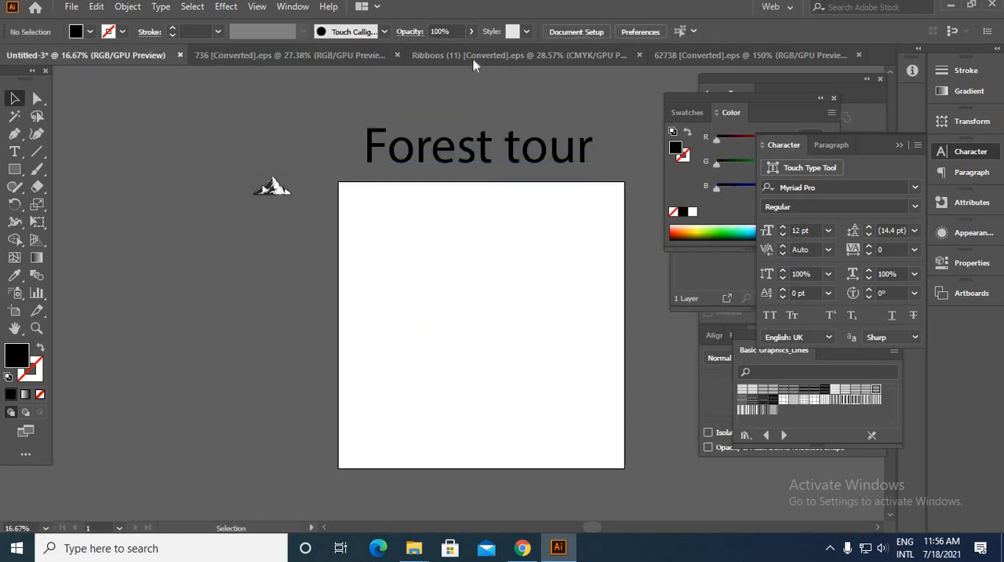
Step: Copy the arched ribbon, fourth in the Ribbons (11) document, into Untitled-3 just below the mountain
click(473, 56)
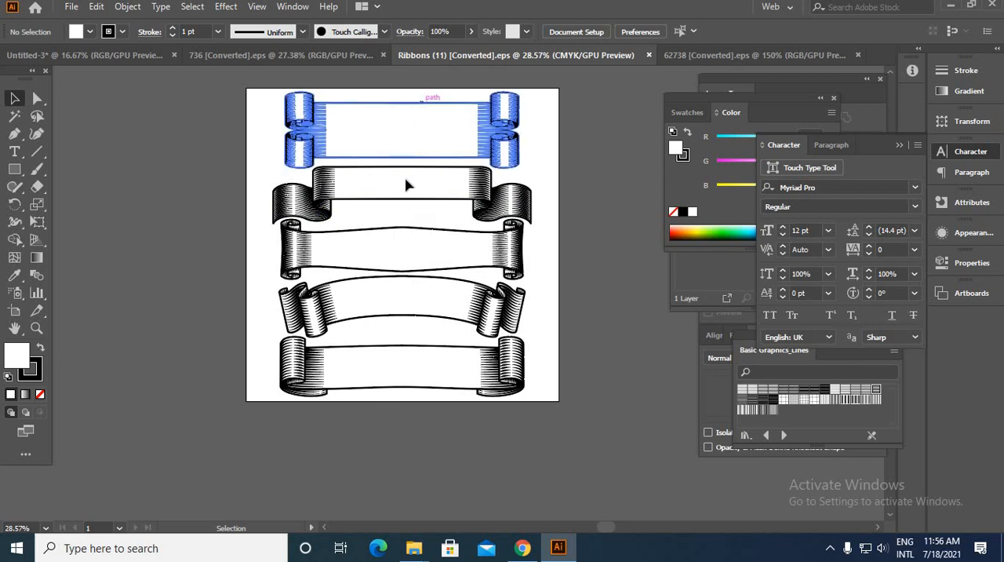
drag(500, 315, 228, 202)
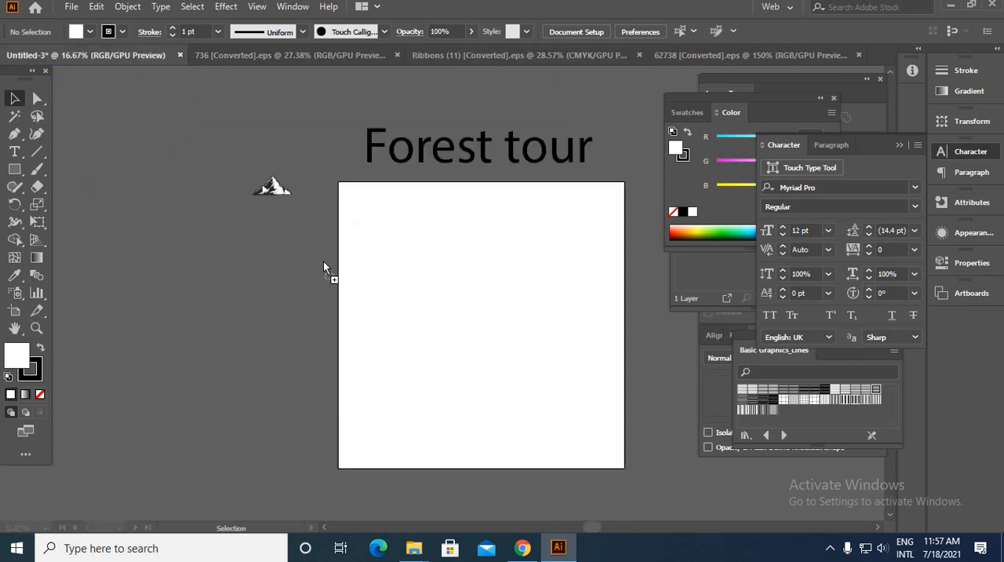
drag(286, 233, 287, 234)
Step: Copy the dense round sunburst from the 62738 document into Untitled-3
click(754, 55)
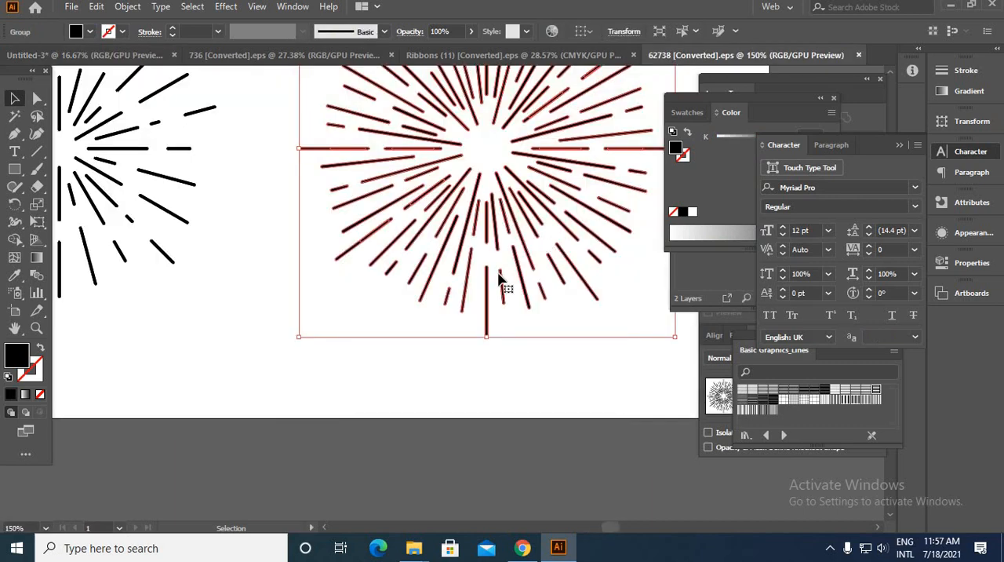
click(542, 383)
scroll(501, 289, down, 2)
drag(543, 250, 120, 96)
drag(120, 96, 102, 57)
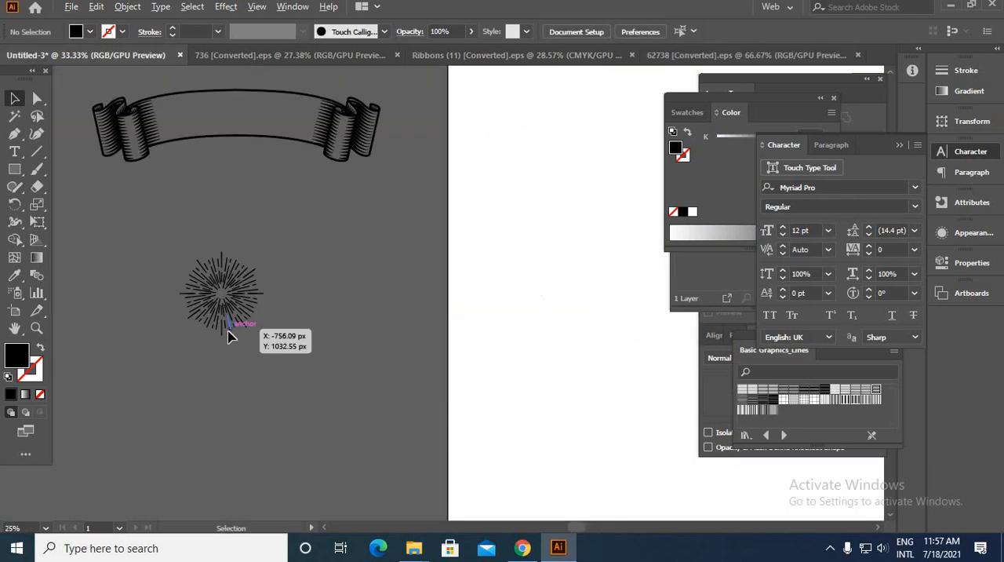
scroll(227, 330, up, 3)
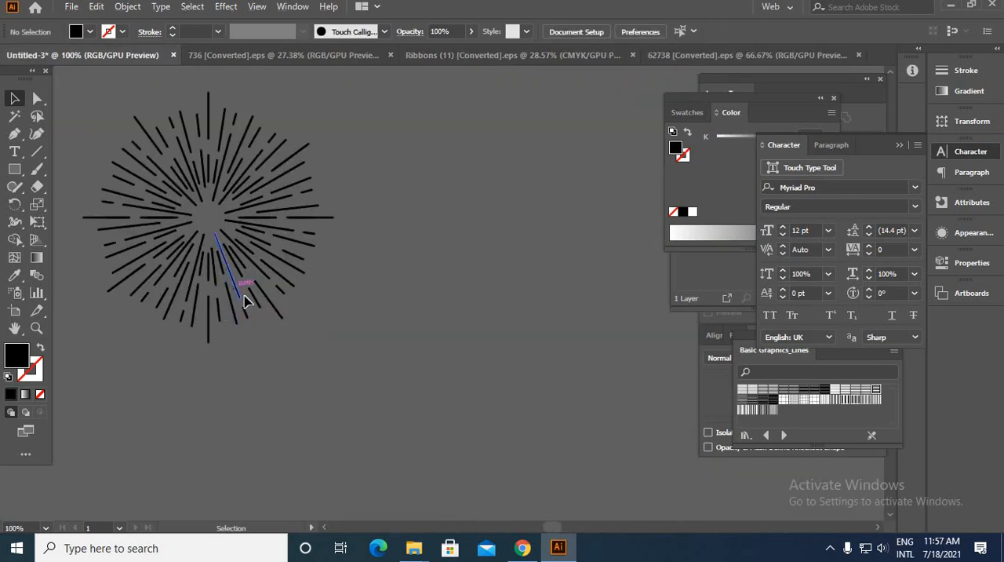
Step: Enlarge the sunburst proportionally from its centre and place it beside the artboard, below the ribbon
click(284, 317)
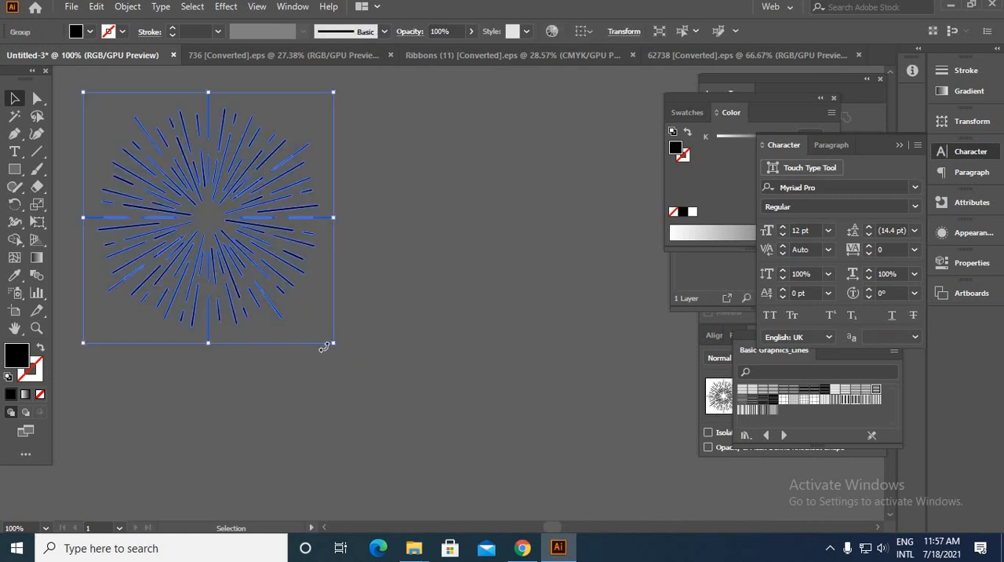
drag(333, 344, 424, 412)
click(469, 377)
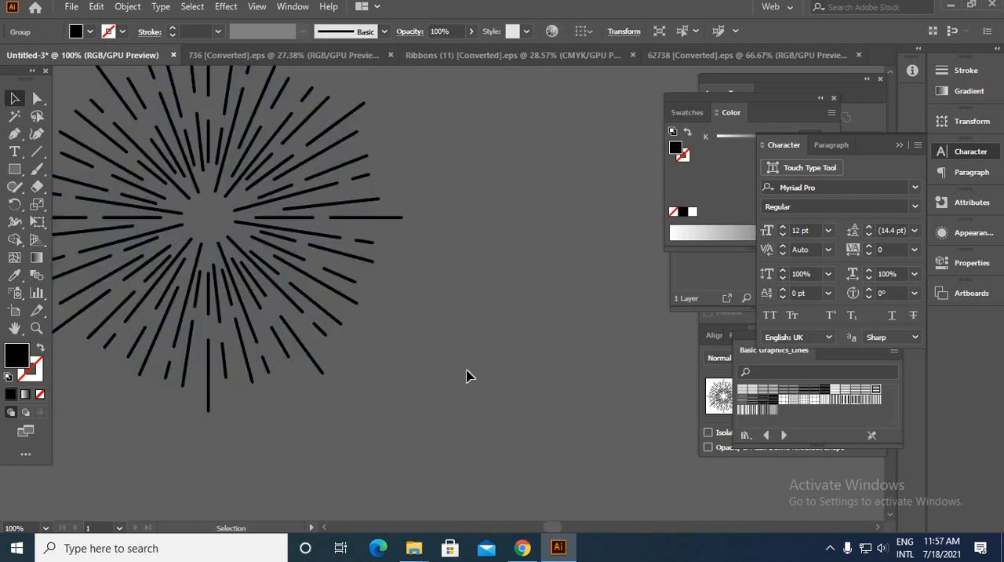
scroll(427, 339, down, 2)
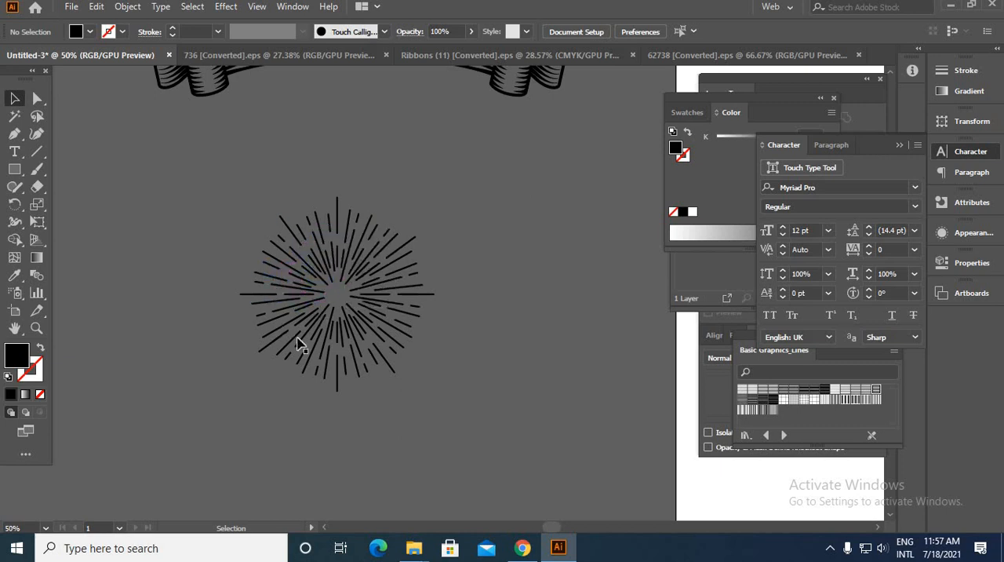
click(359, 347)
click(503, 366)
scroll(502, 365, up, 2)
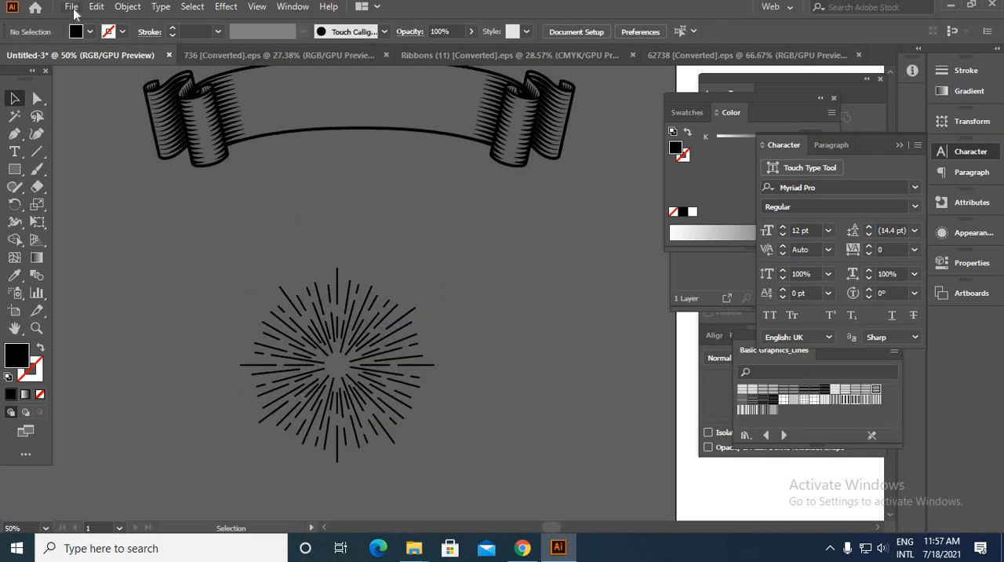
Step: Open the 735 Encapsulated PostScript file from the vintage-trees-forest-silhouettes-set folder
click(71, 7)
click(117, 56)
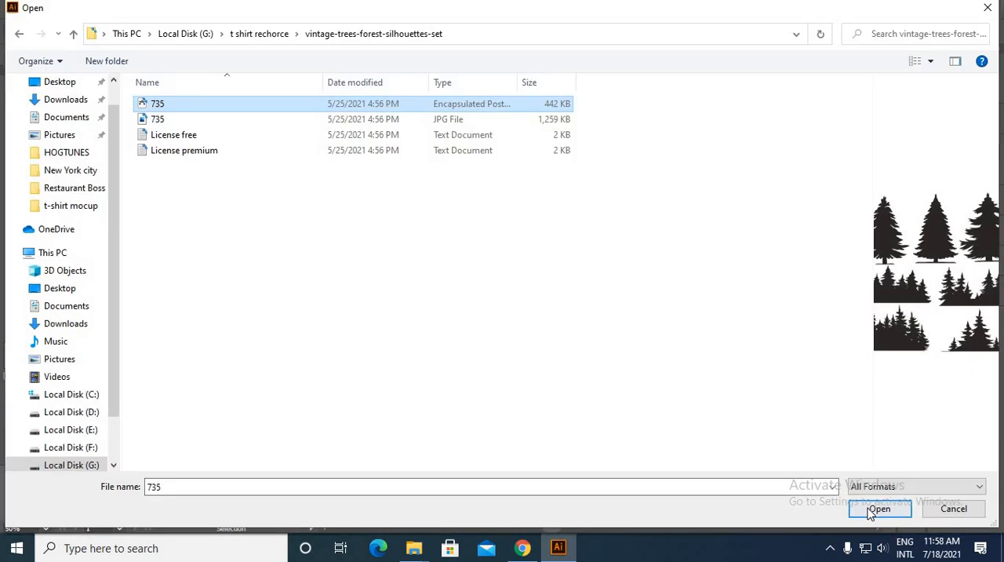
click(894, 510)
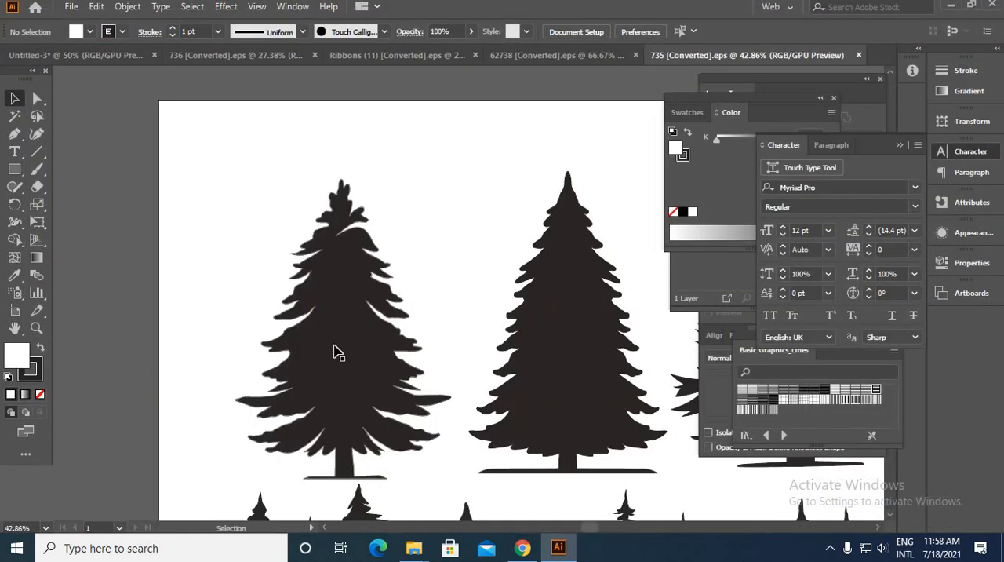
Step: Release the clipped tree artwork and copy the second row's first forest silhouette into Untitled-3, beside the sunburst
scroll(335, 347, down, 4)
scroll(520, 426, up, 1)
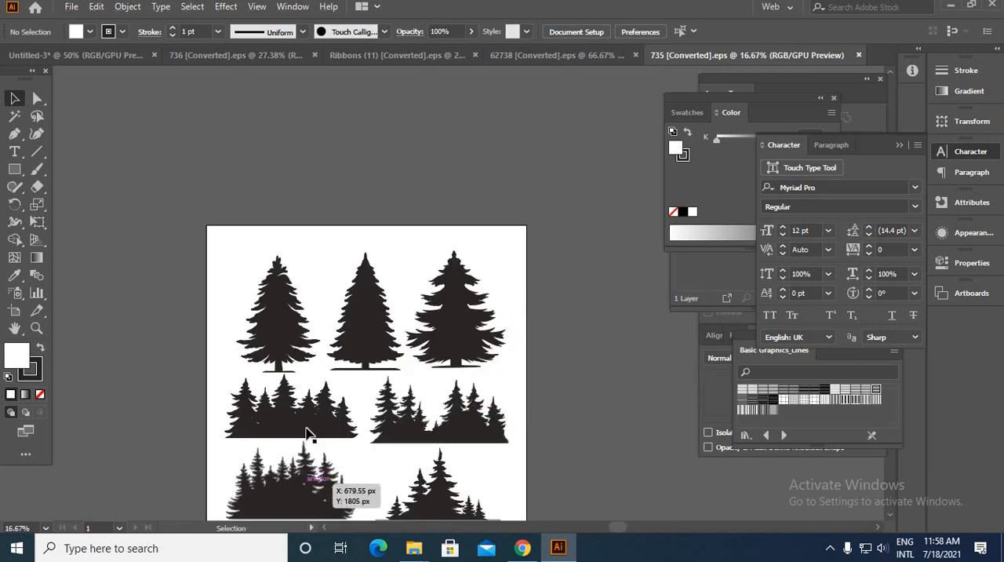
click(377, 451)
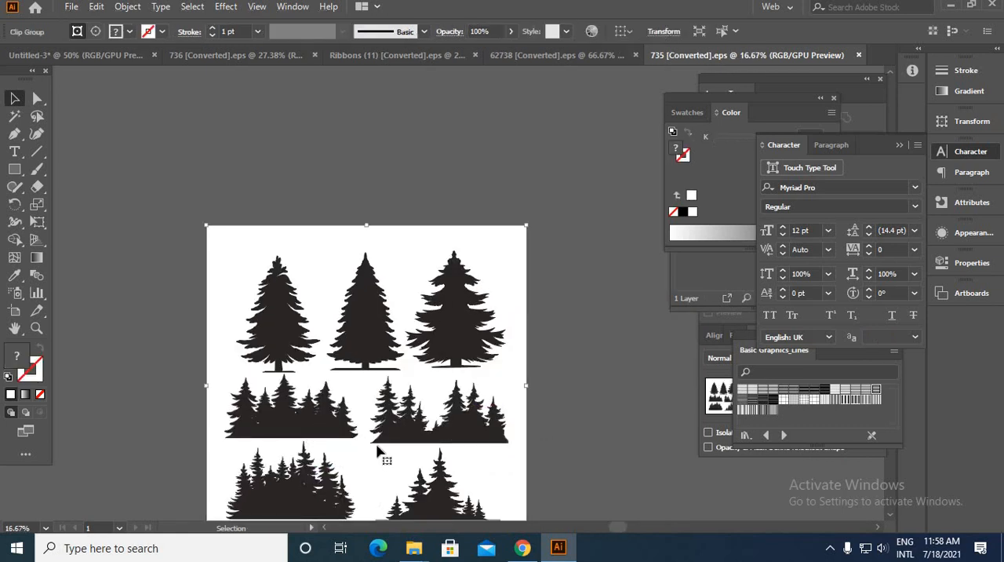
right_click(319, 424)
click(369, 302)
click(335, 432)
drag(335, 431, 333, 318)
click(374, 399)
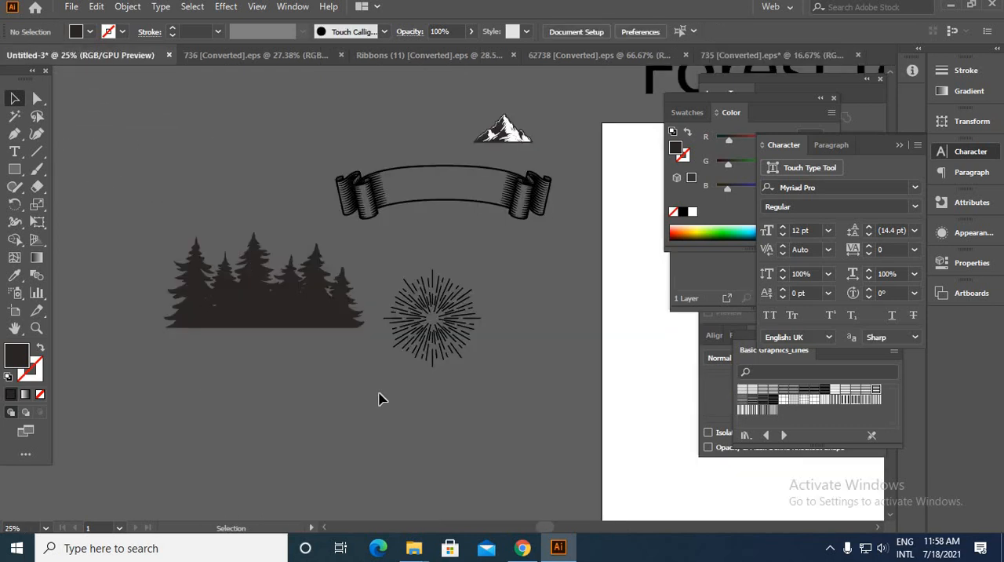
Step: Draw a rectangle covering the whole artboard and fill it with black as the background
drag(547, 363, 162, 403)
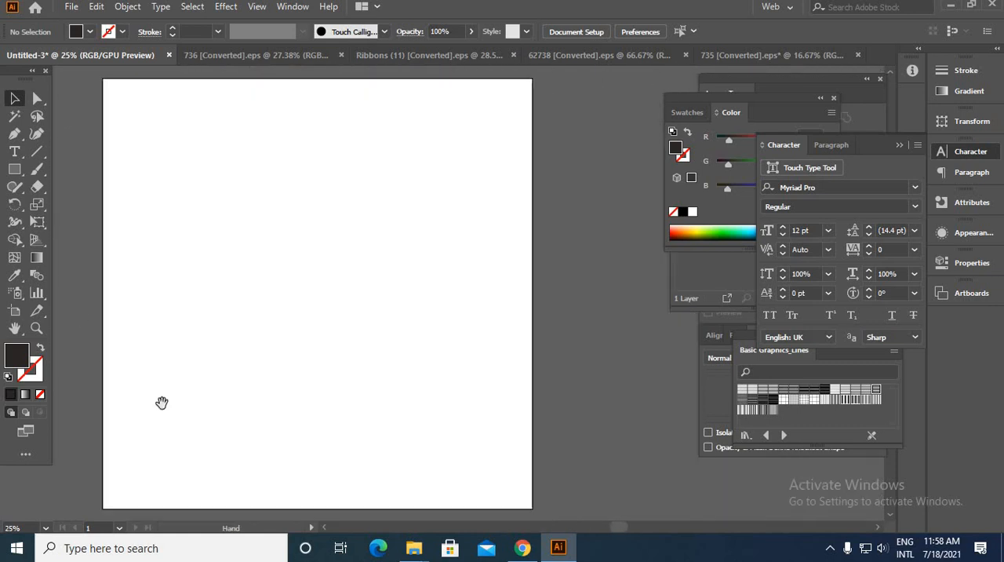
click(11, 176)
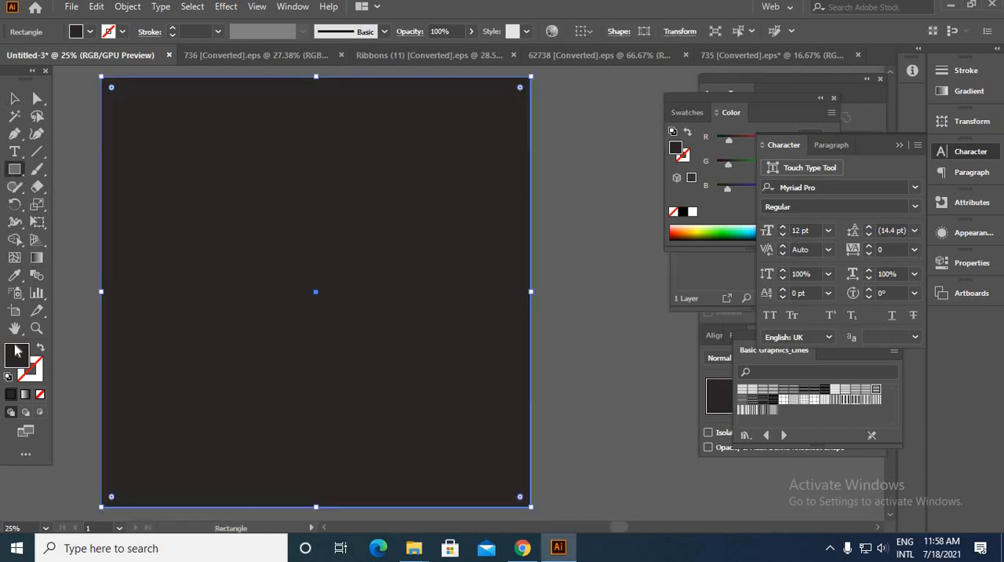
drag(733, 439, 765, 465)
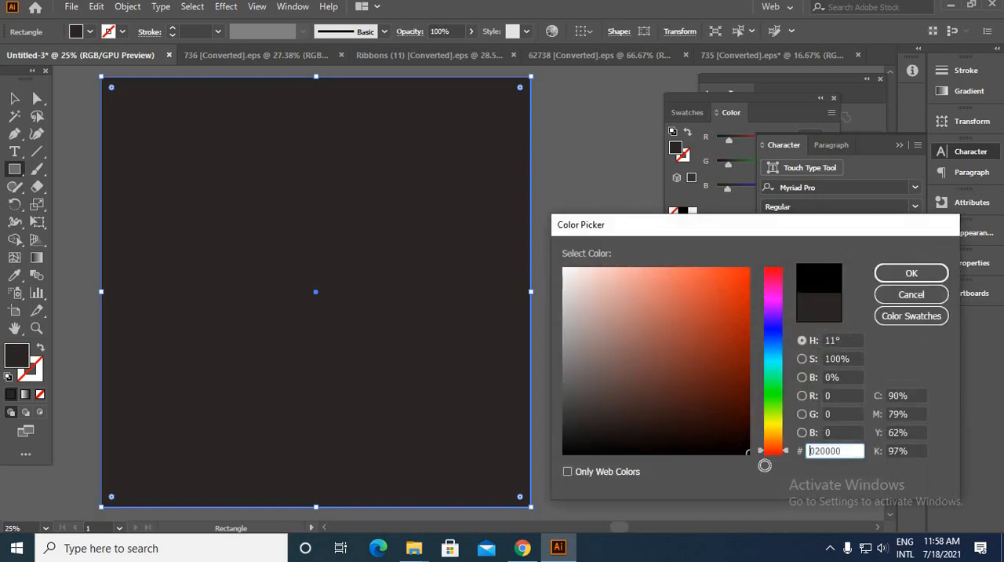
click(913, 275)
key(a)
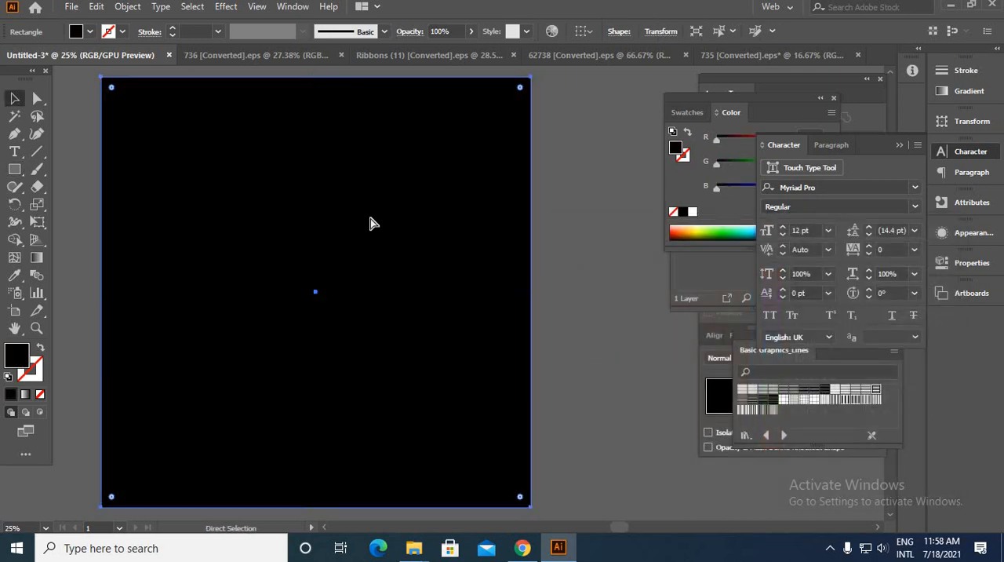
key(ctrl+shift+a)
scroll(357, 123, down, 1)
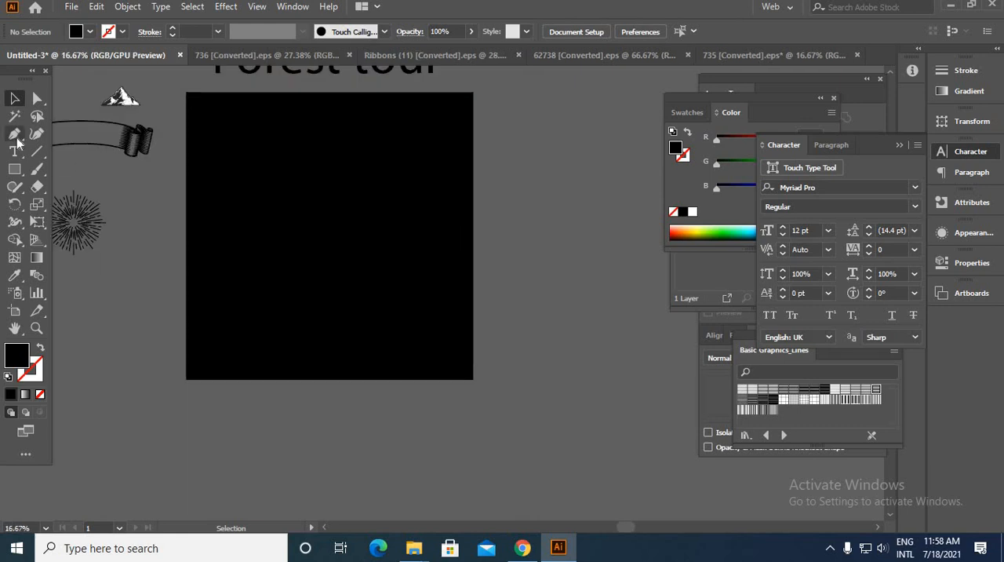
Step: Choose the Pen tool and set its colours to a white FFFFFF stroke with no fill
click(13, 135)
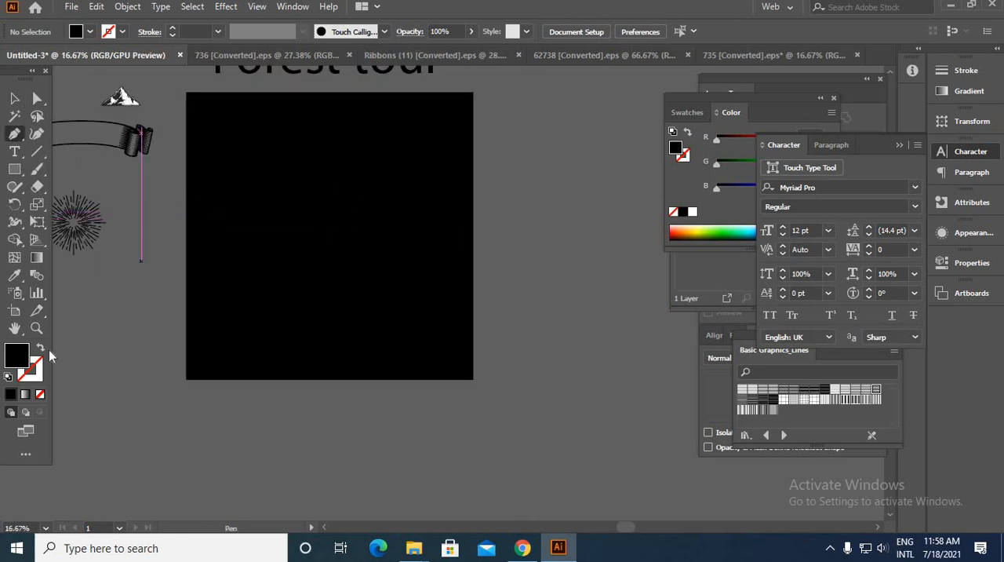
double_click(9, 364)
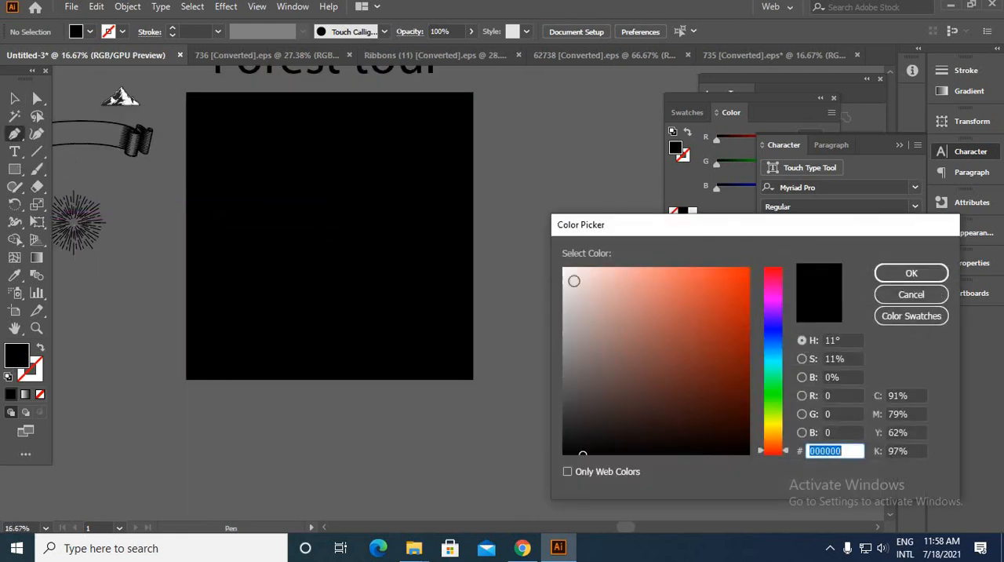
drag(573, 280, 555, 254)
click(910, 273)
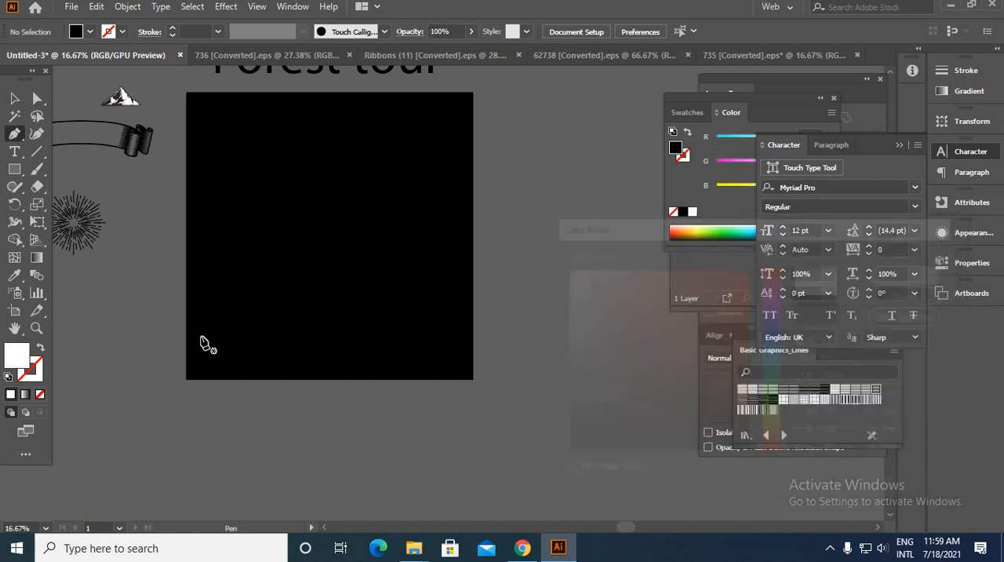
click(41, 349)
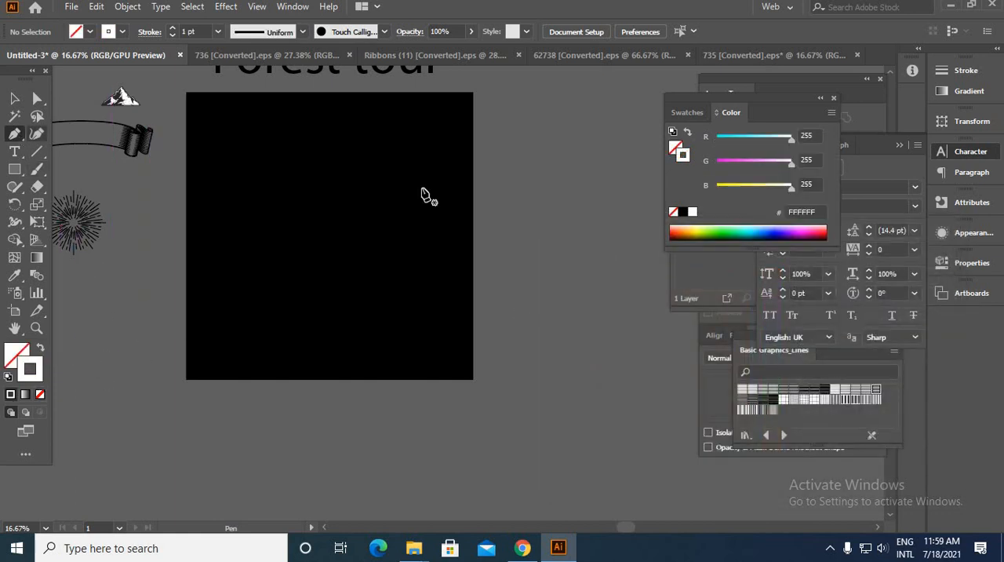
Step: Draw an open half-shield path with a straight top and curved side near the artboard's centre, and set its stroke to 13 pt
drag(402, 247, 558, 320)
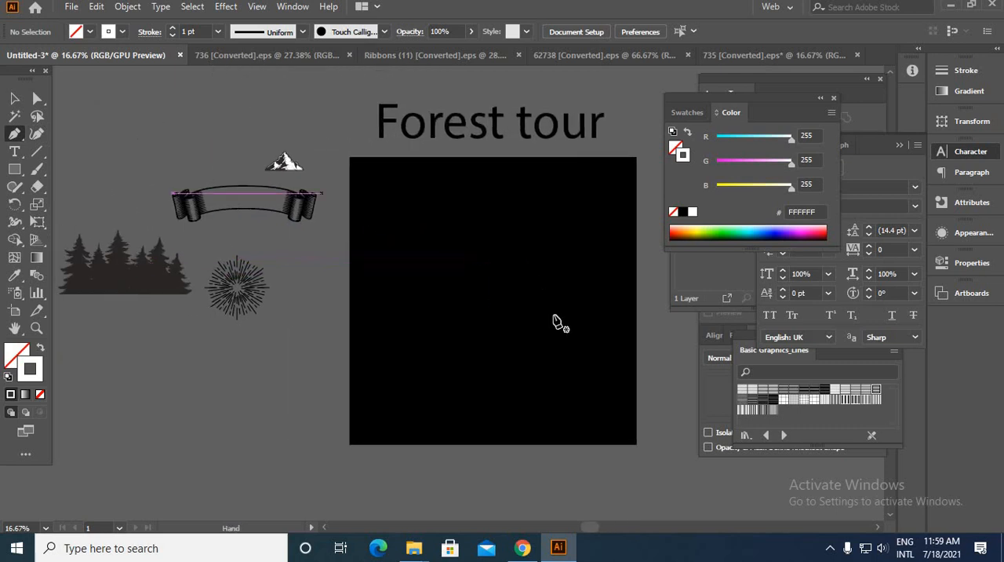
scroll(531, 284, up, 2)
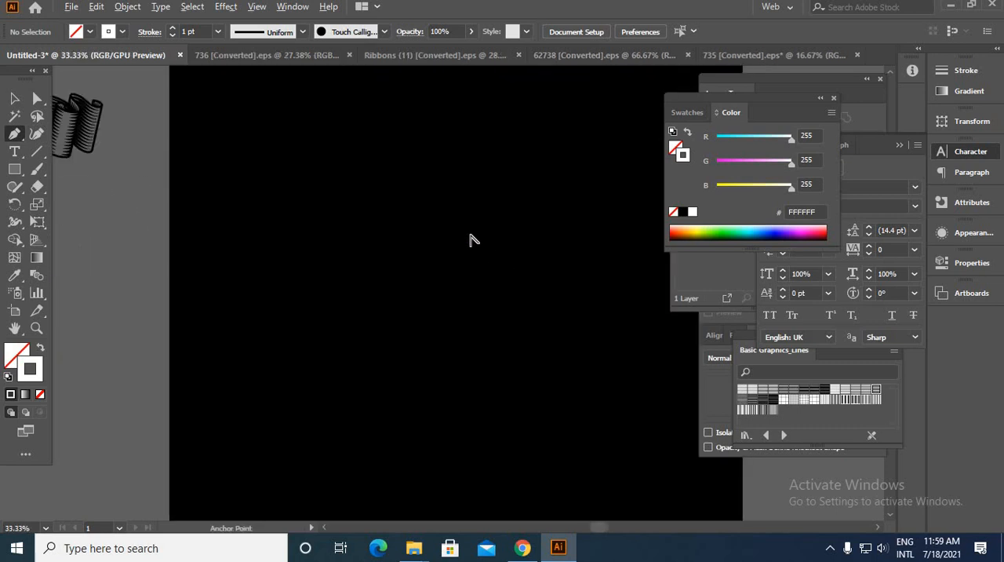
click(463, 190)
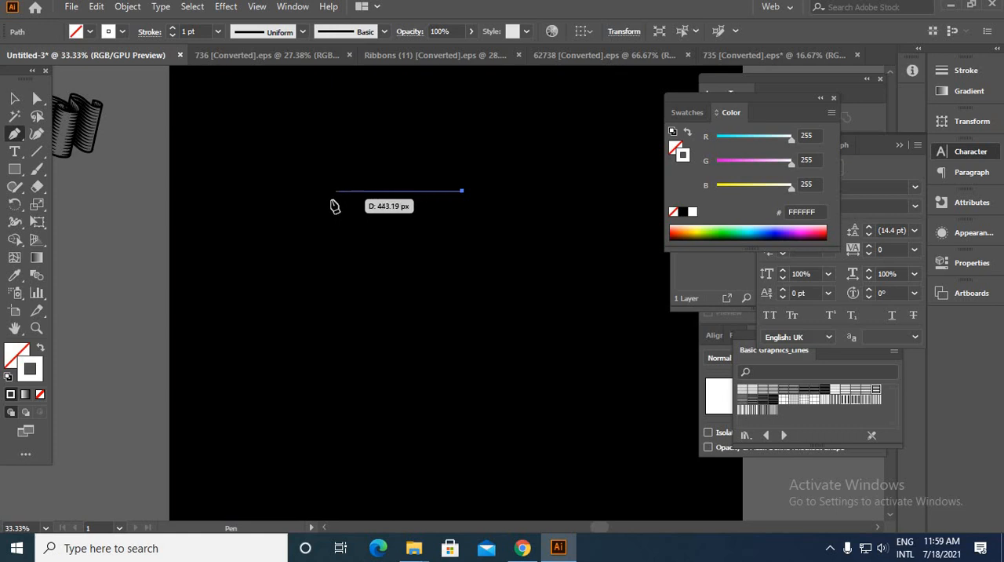
click(364, 190)
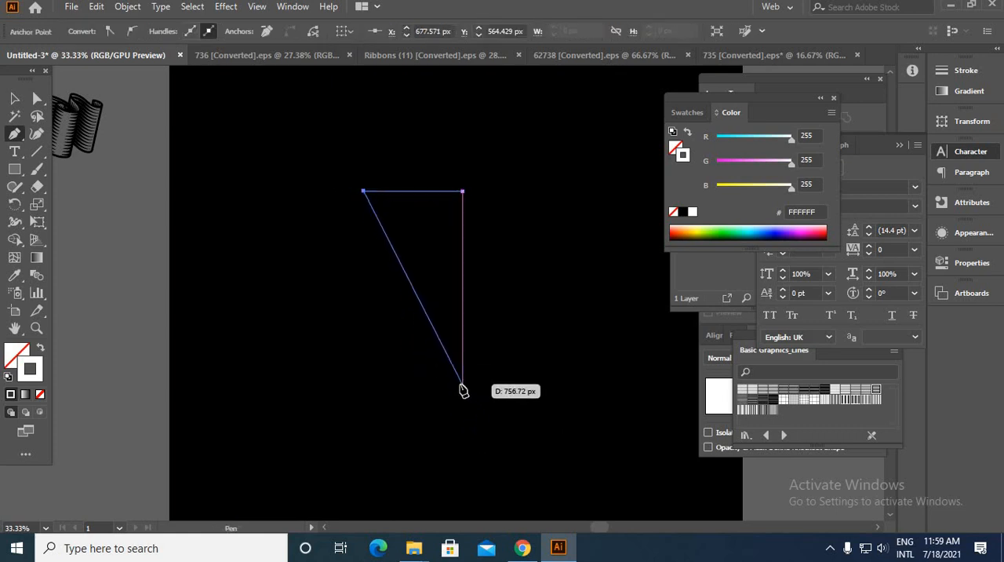
drag(462, 400, 575, 450)
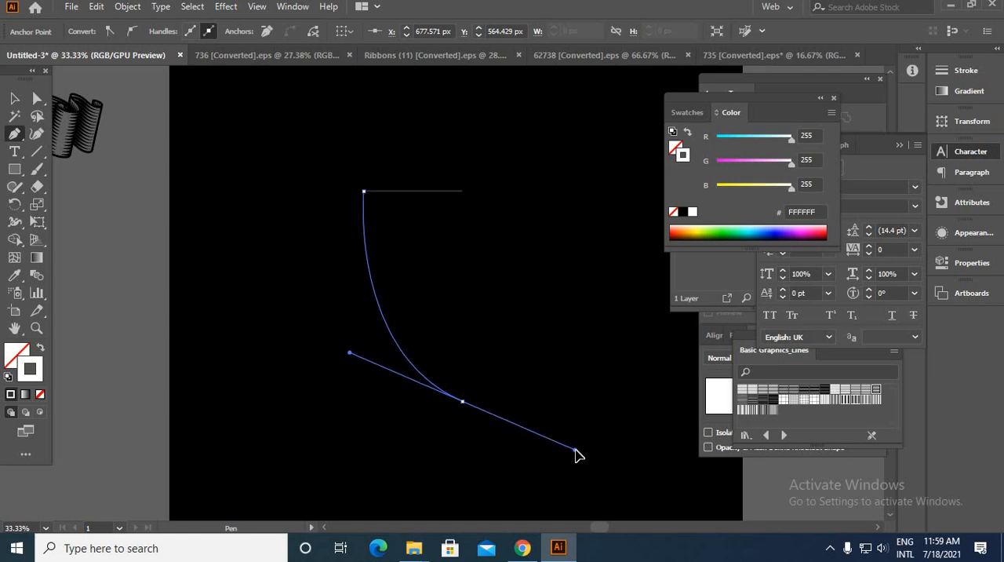
drag(576, 455, 593, 452)
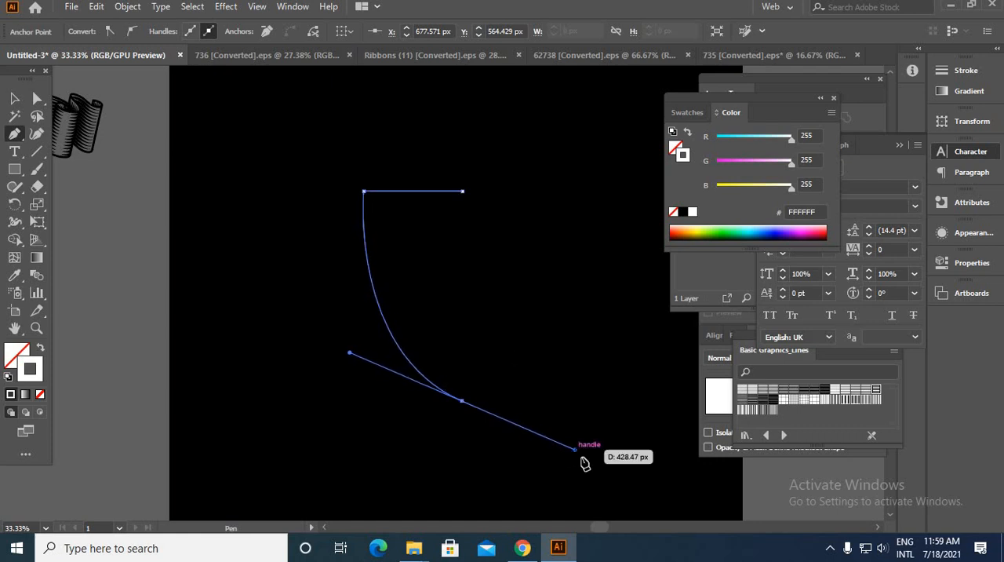
key(v)
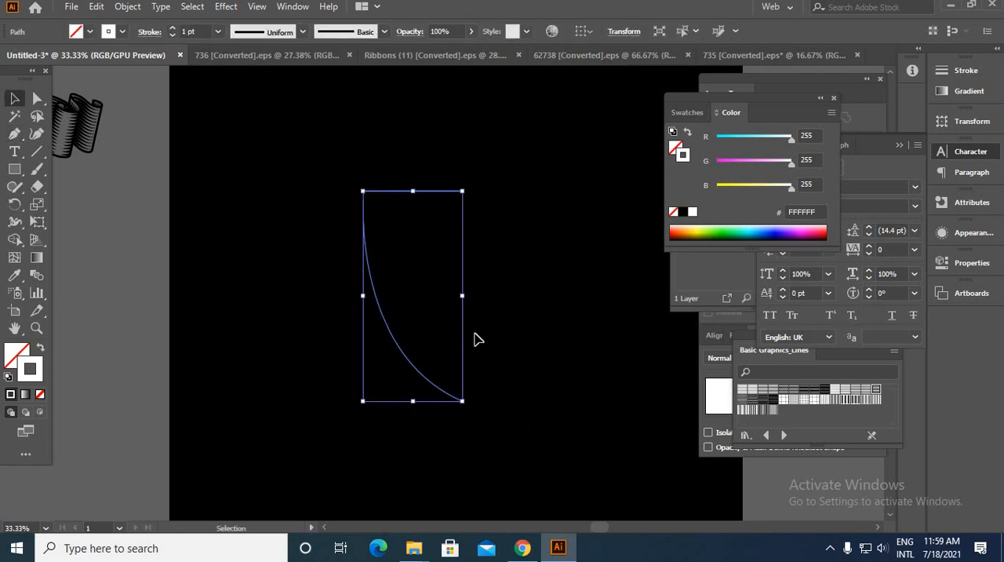
click(174, 31)
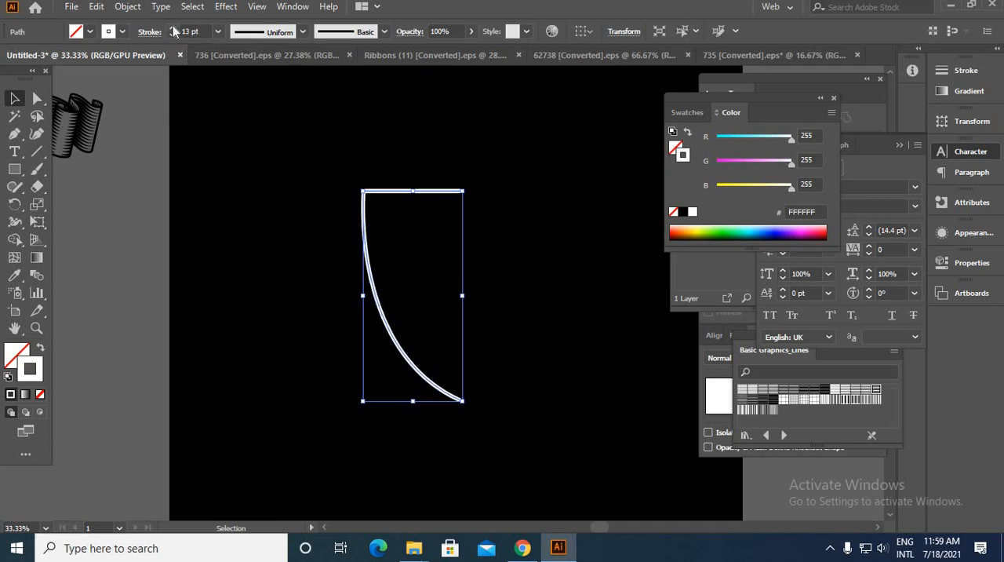
Step: Reduce the half-shield path's stroke weight to 10 pt
click(171, 34)
click(171, 35)
click(171, 35)
click(271, 159)
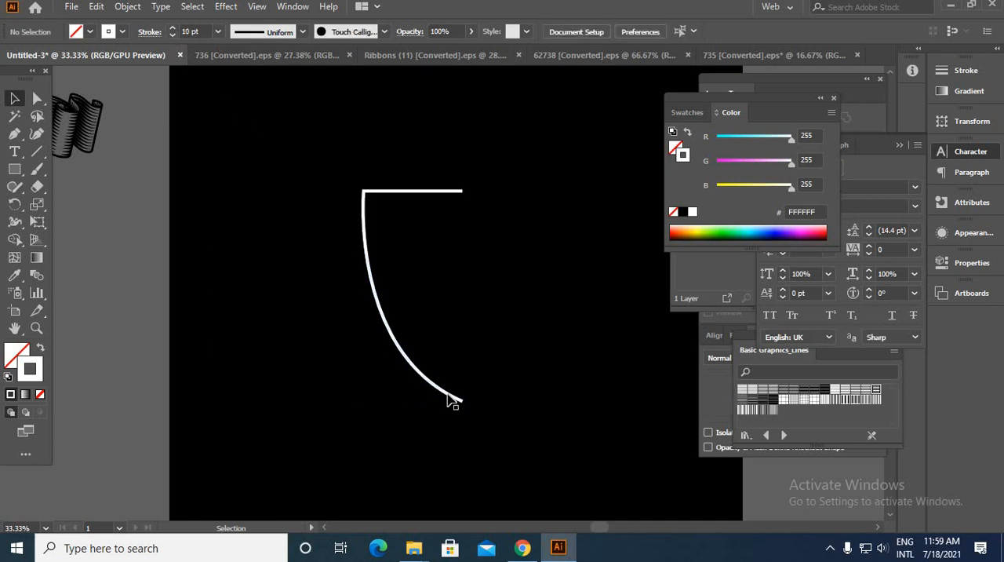
Step: Expand the half-shield path's fill and stroke into a filled shape
drag(289, 334, 281, 323)
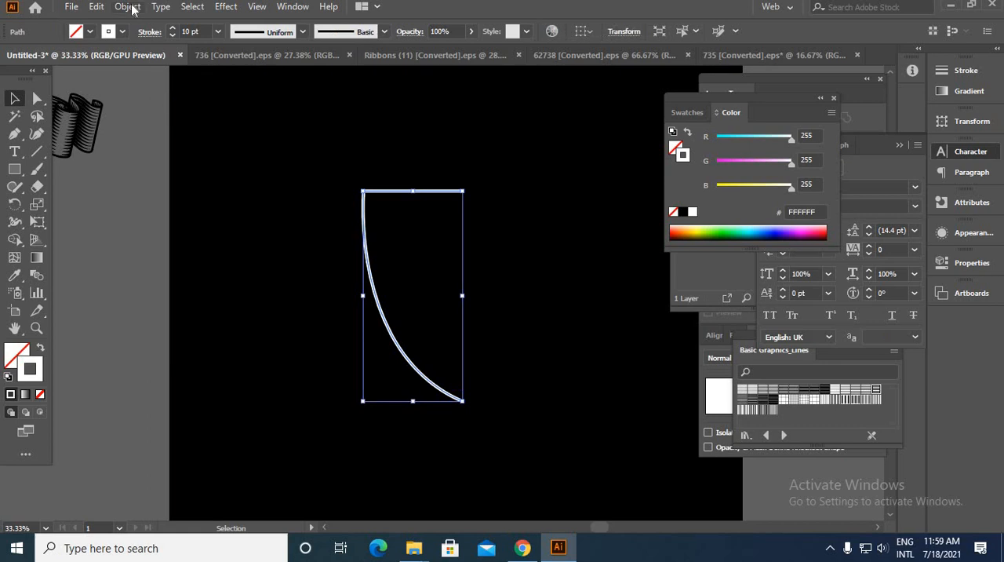
click(128, 7)
click(182, 174)
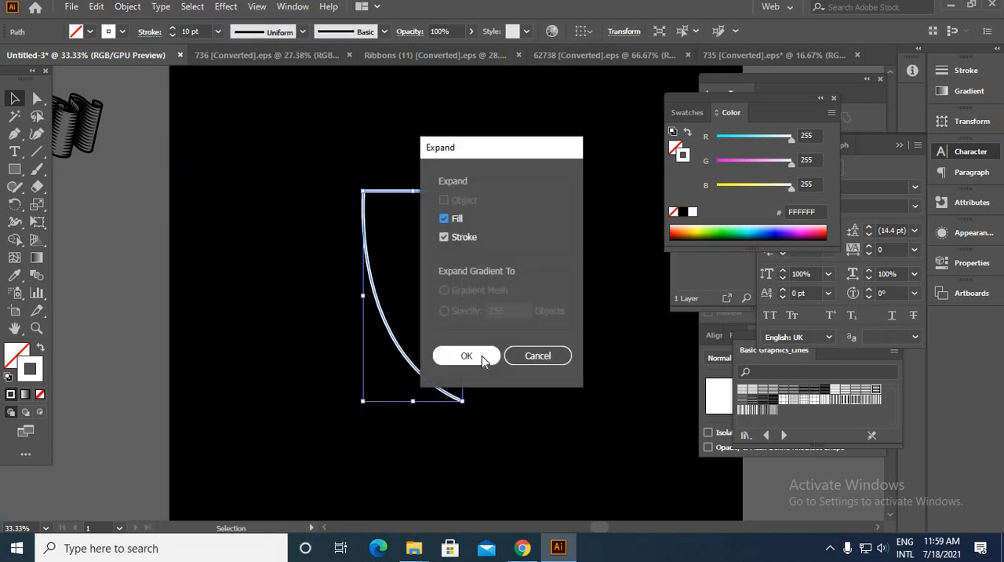
click(483, 360)
click(503, 315)
Step: Reflect the expanded half-shield across the vertical axis as a copy
scroll(450, 280, up, 3)
scroll(249, 313, down, 2)
click(255, 168)
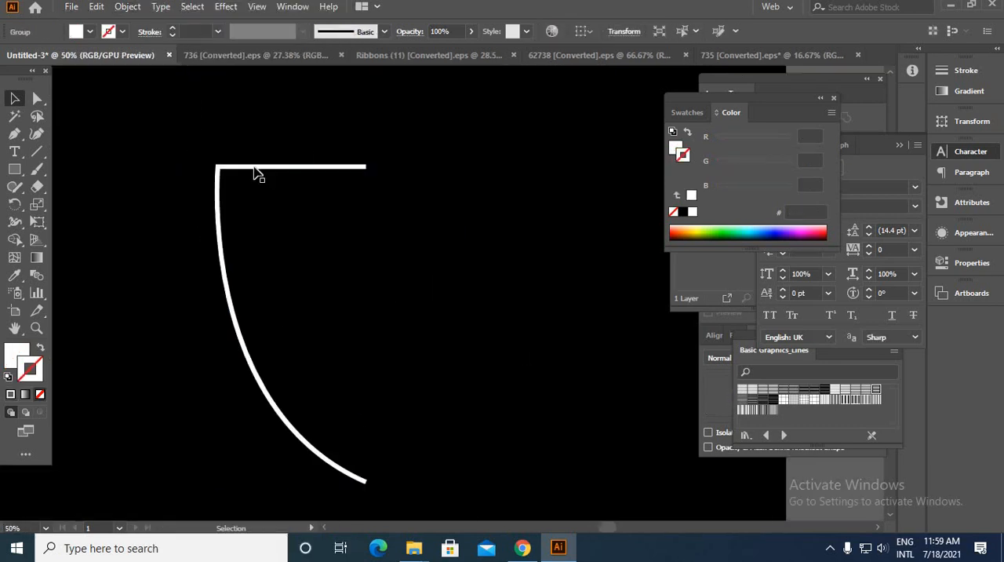
right_click(343, 226)
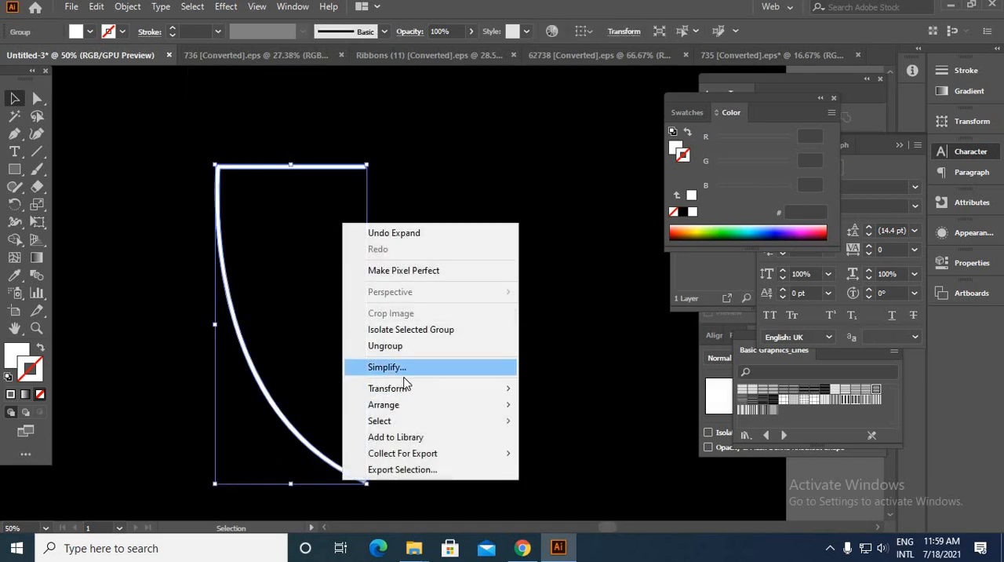
mouse_move(428, 389)
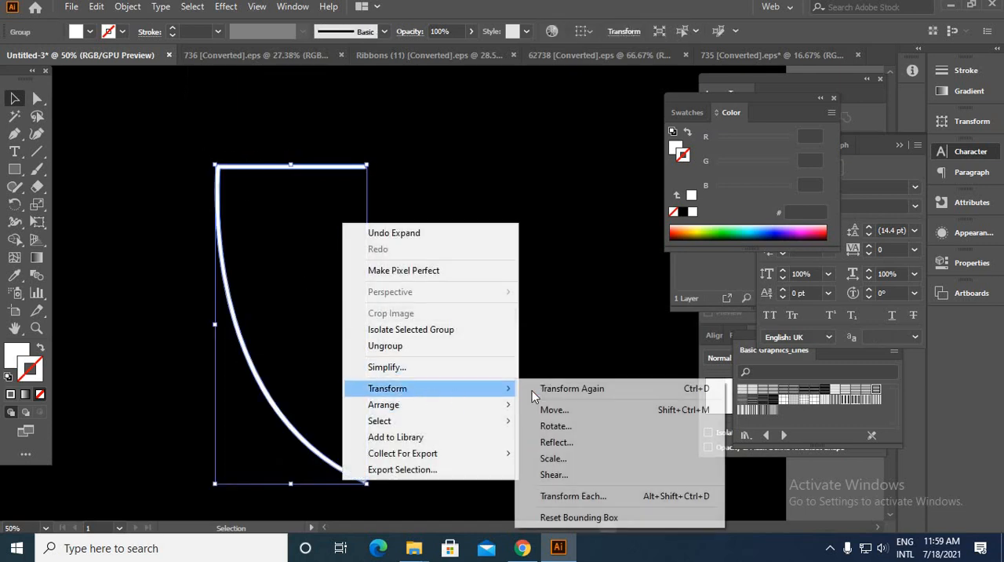
click(557, 443)
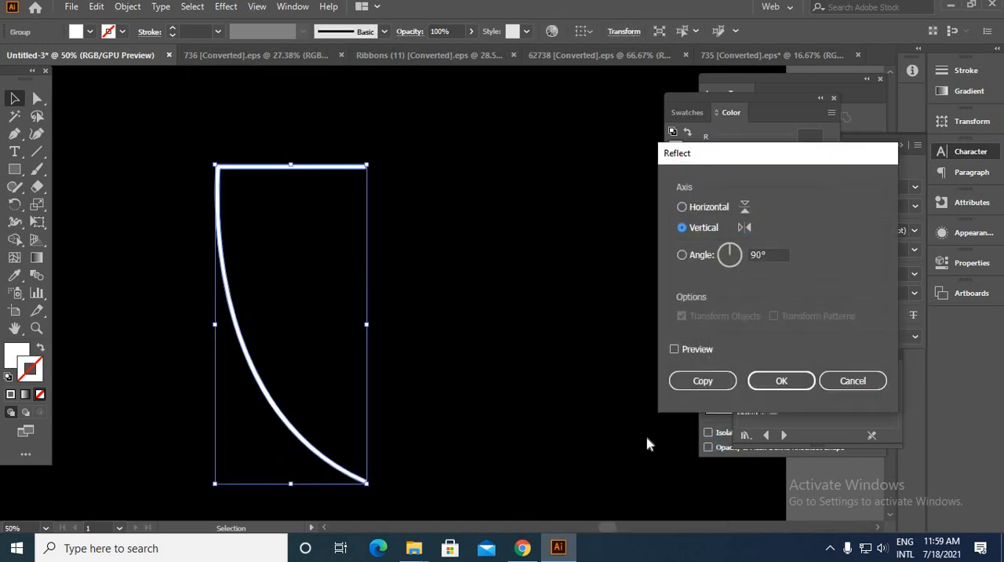
click(703, 380)
click(521, 350)
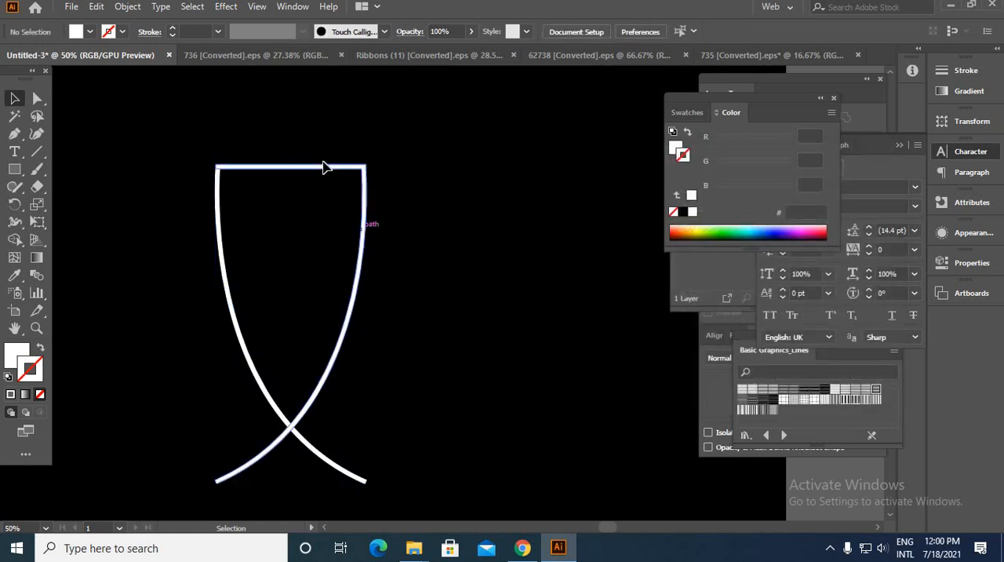
Step: Move the mirrored half sideways until both halves form a full shield with their lower ends crossing at the tip
scroll(318, 166, up, 3)
drag(426, 179, 600, 177)
drag(560, 239, 365, 182)
scroll(369, 185, down, 4)
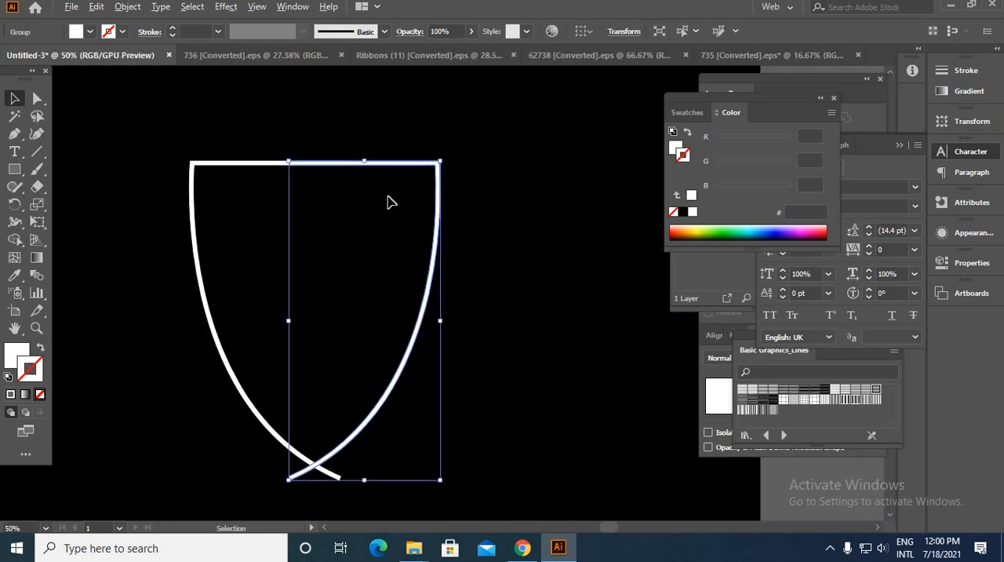
scroll(384, 186, up, 4)
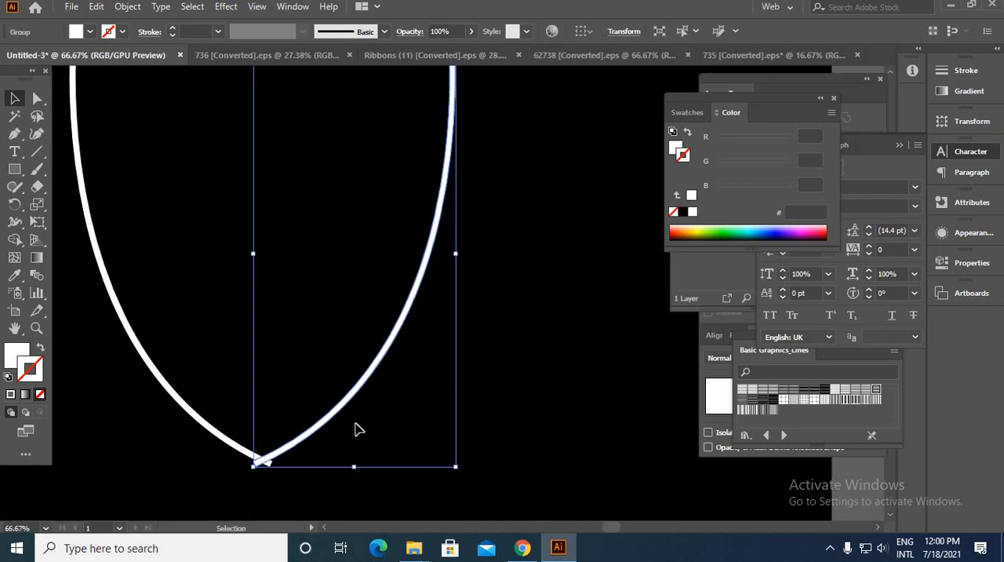
click(322, 492)
scroll(262, 465, down, 2)
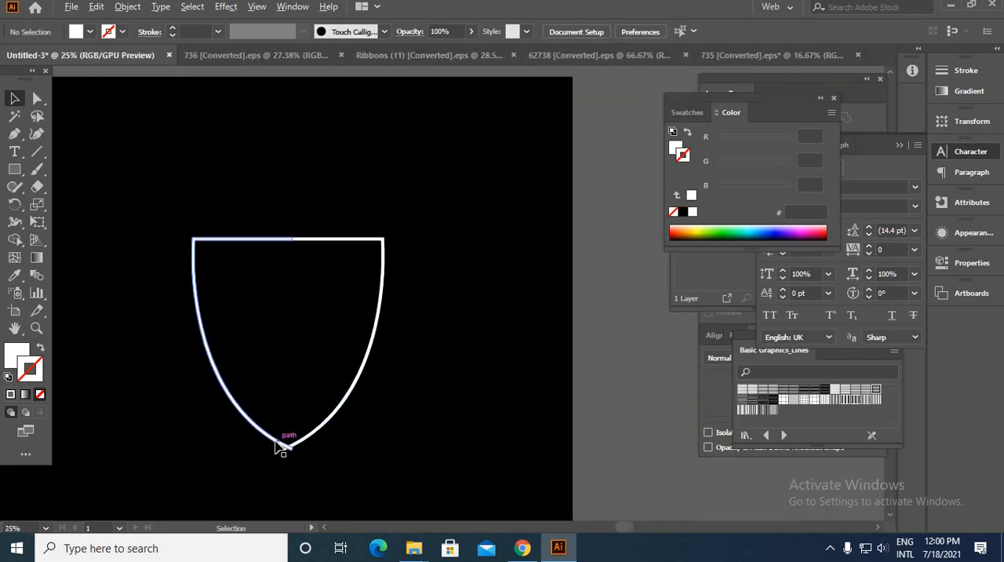
Step: Remove the two protruding ends below the crossing at the shield's tip with the Shape Builder tool
scroll(280, 448, up, 3)
drag(198, 375, 233, 386)
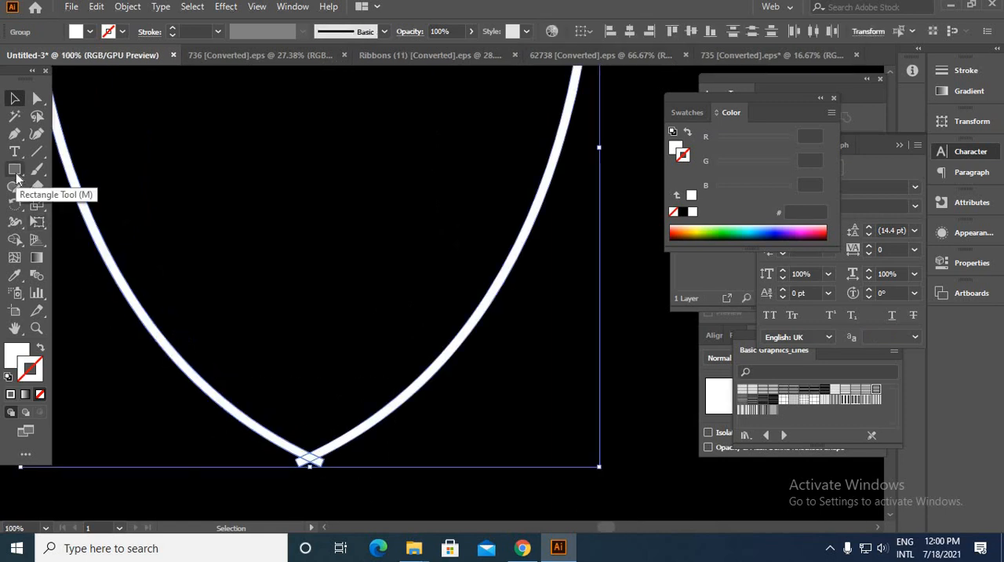
click(15, 239)
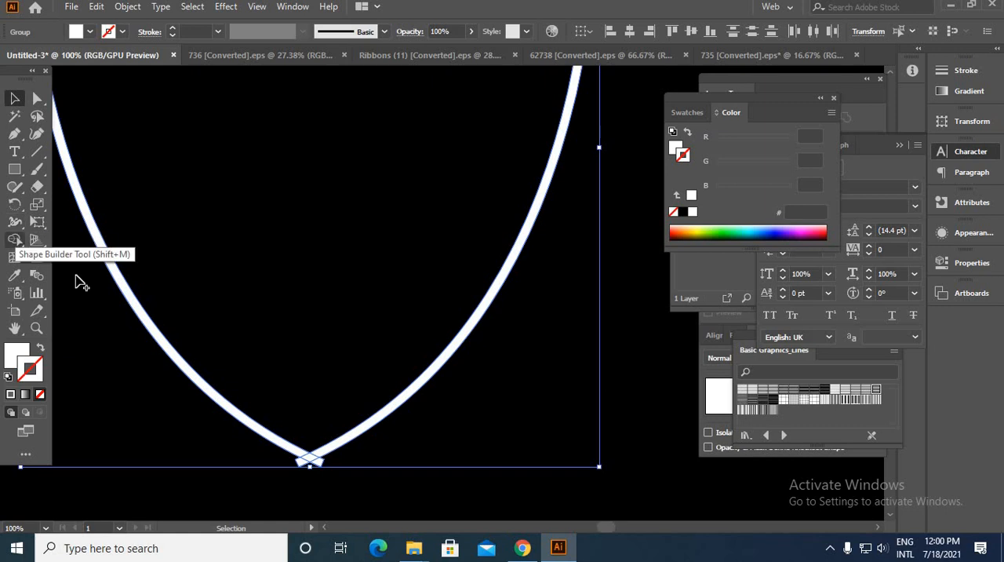
scroll(350, 422, up, 5)
alt+click(339, 422)
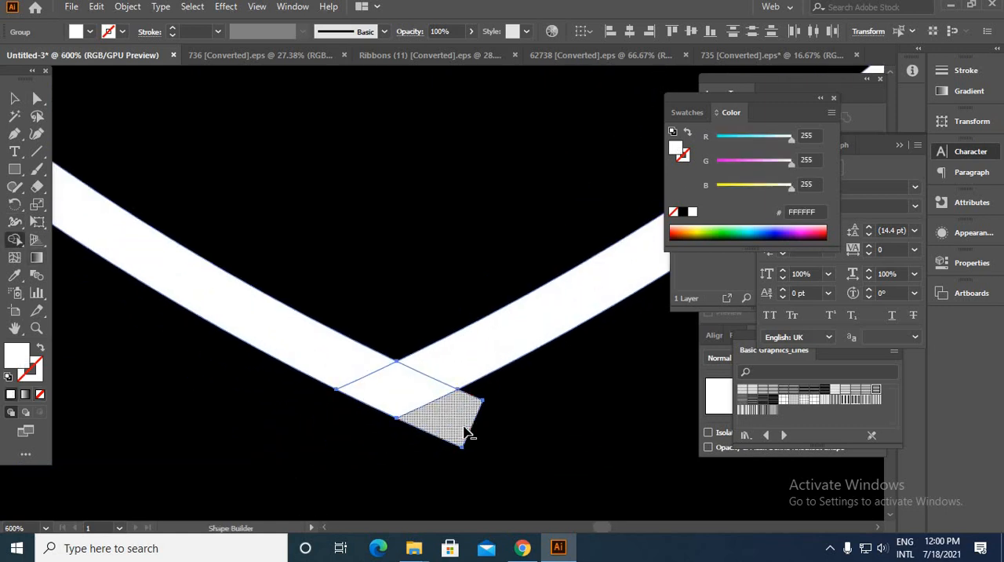
alt+click(469, 432)
scroll(462, 429, down, 10)
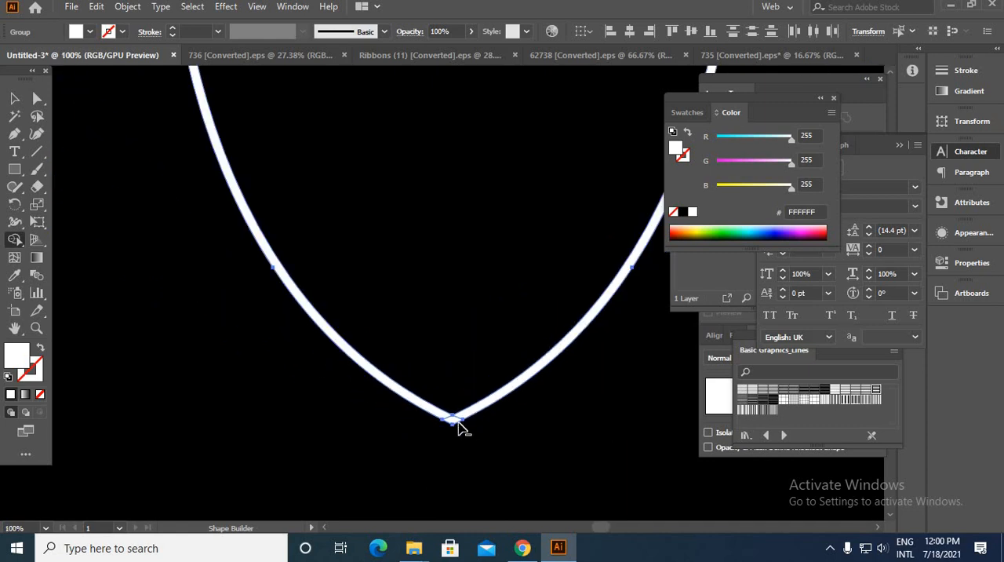
click(14, 98)
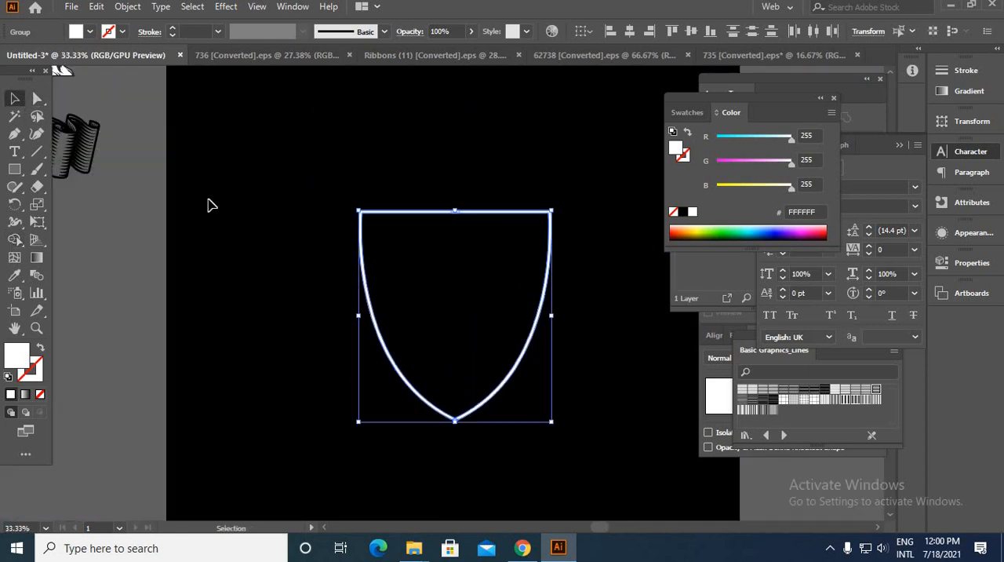
click(259, 228)
Step: Unite the two shield halves into one outline and widen the shield evenly on both sides
drag(550, 418, 637, 471)
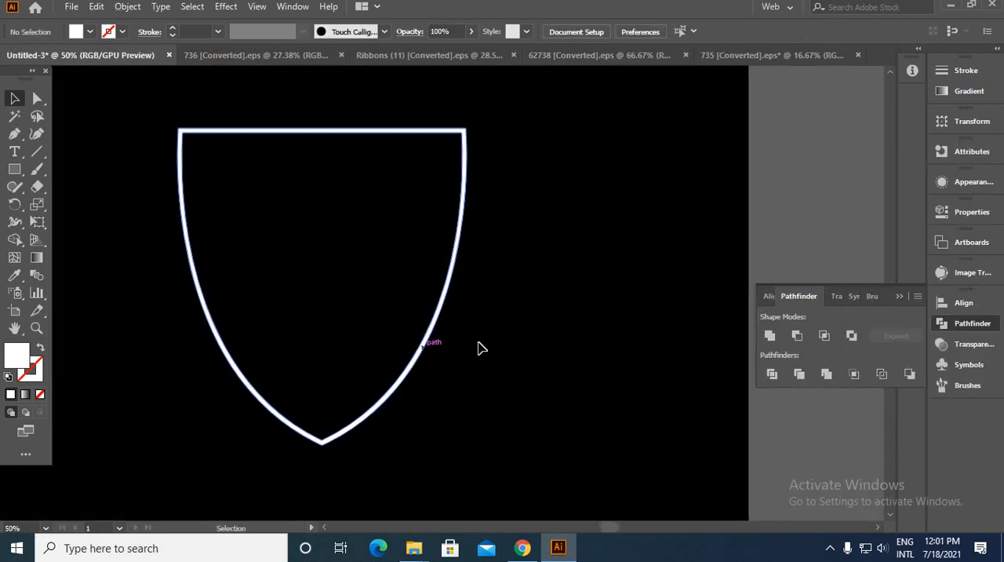
click(426, 344)
drag(466, 289, 547, 290)
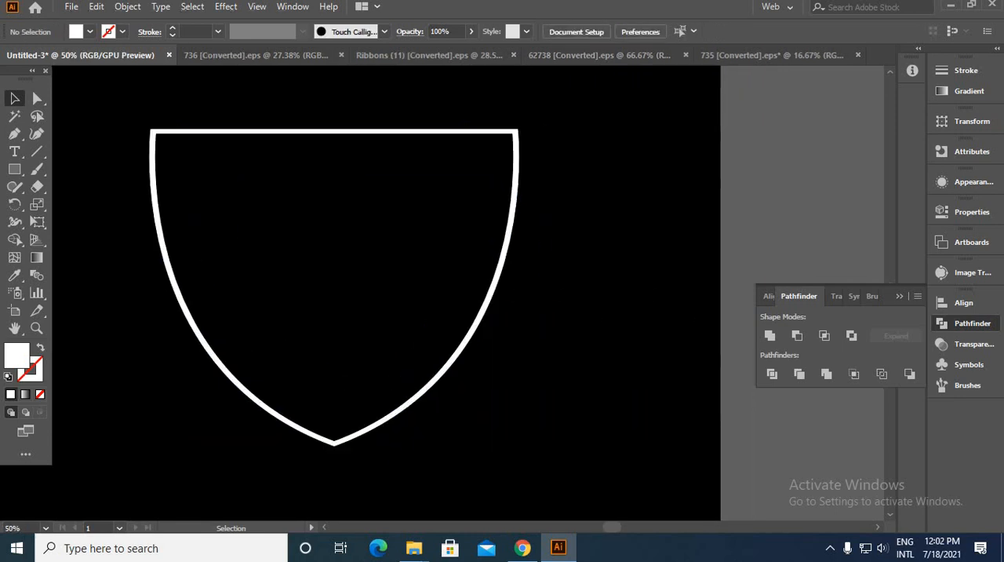
Step: Offset the shield outline's path by 15 px with miter joins and a miter limit of 4
key(ctrl+a)
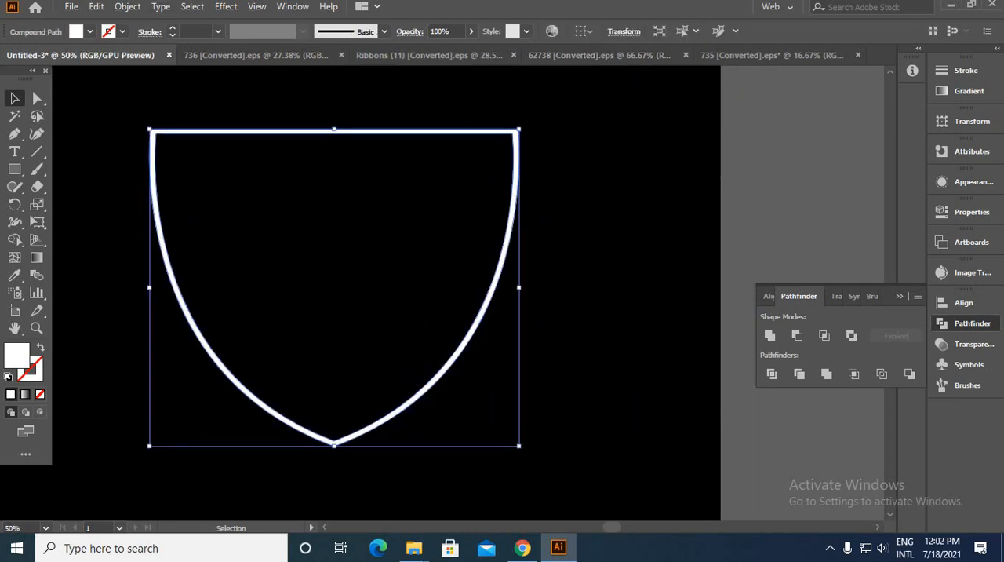
click(126, 7)
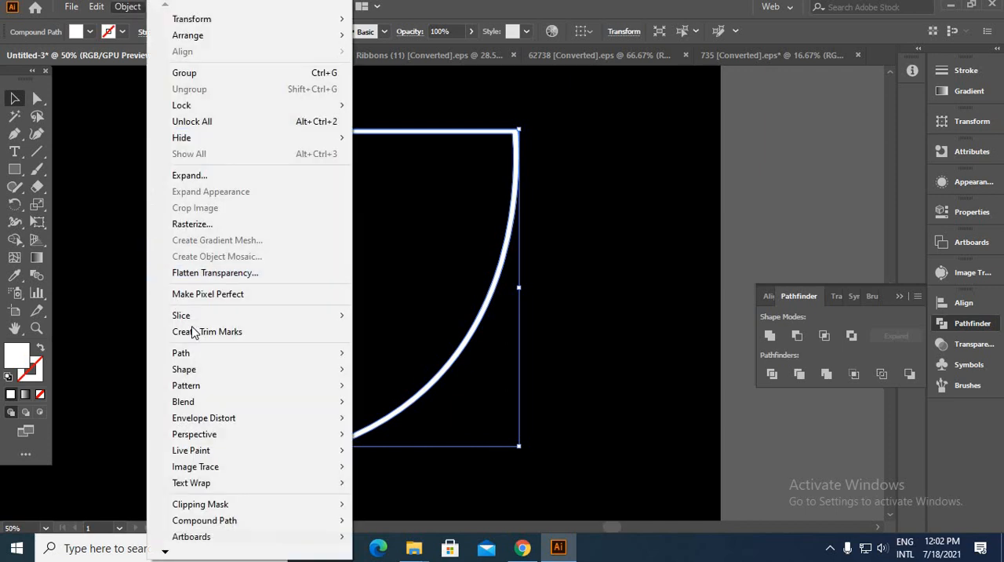
mouse_move(191, 353)
click(398, 407)
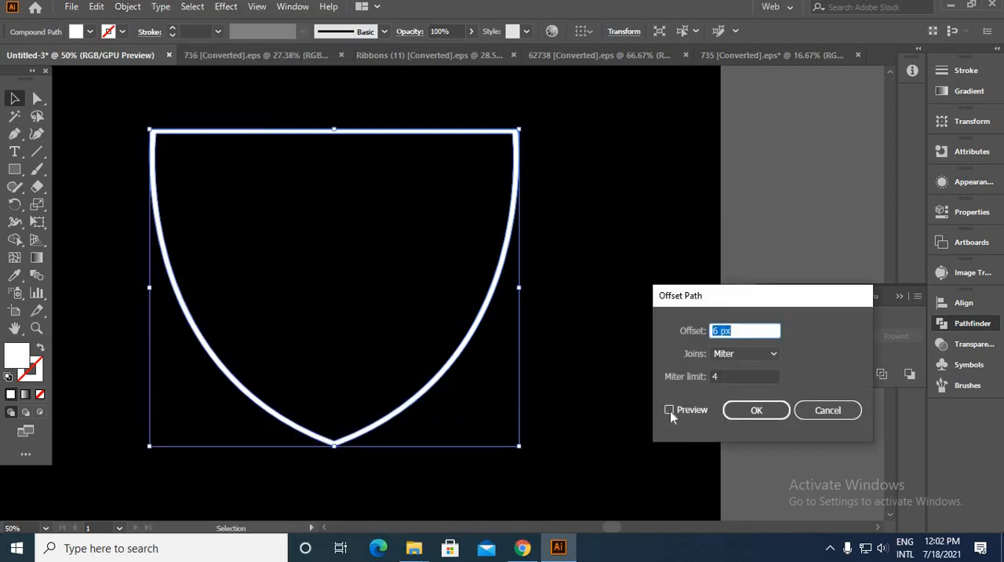
click(670, 411)
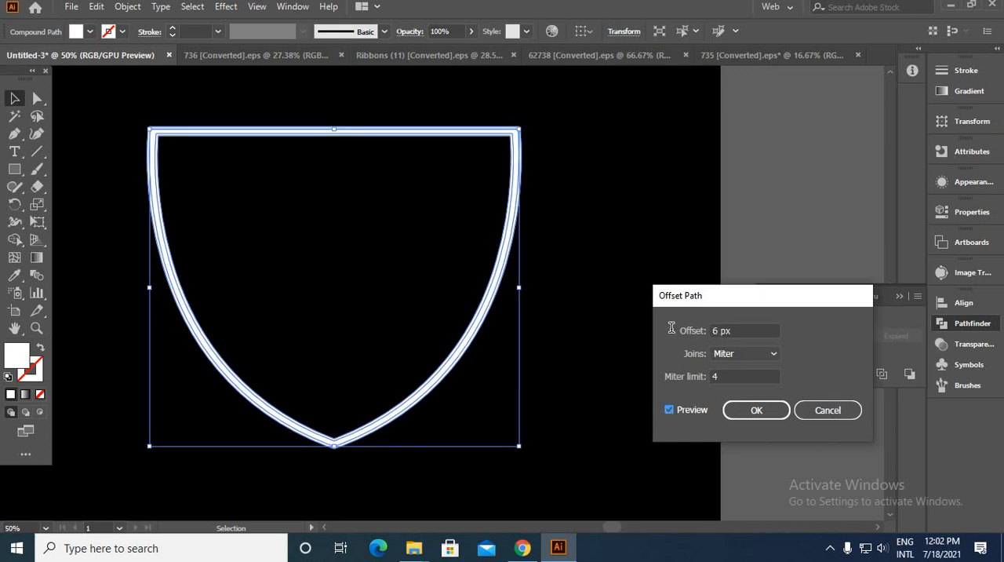
drag(721, 331, 672, 328)
key(Up)
key(Up)
key(Up)
key(Up)
key(Up)
key(Up)
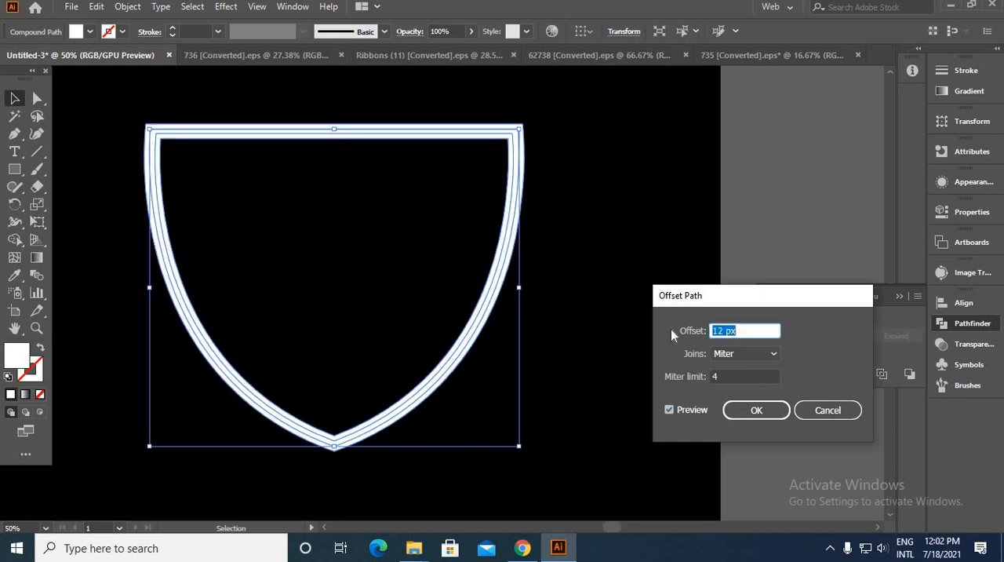
key(Up)
key(Up)
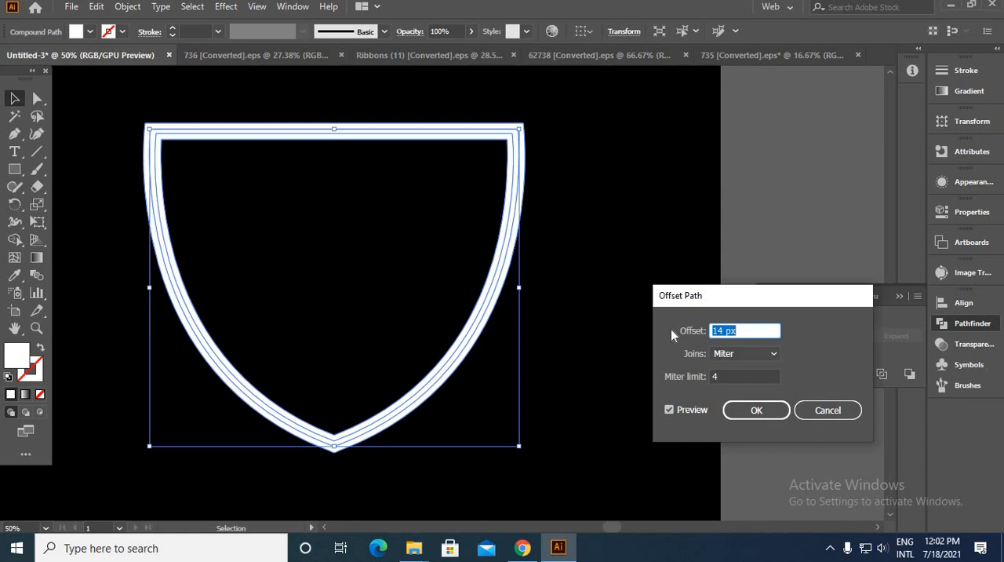
key(Up)
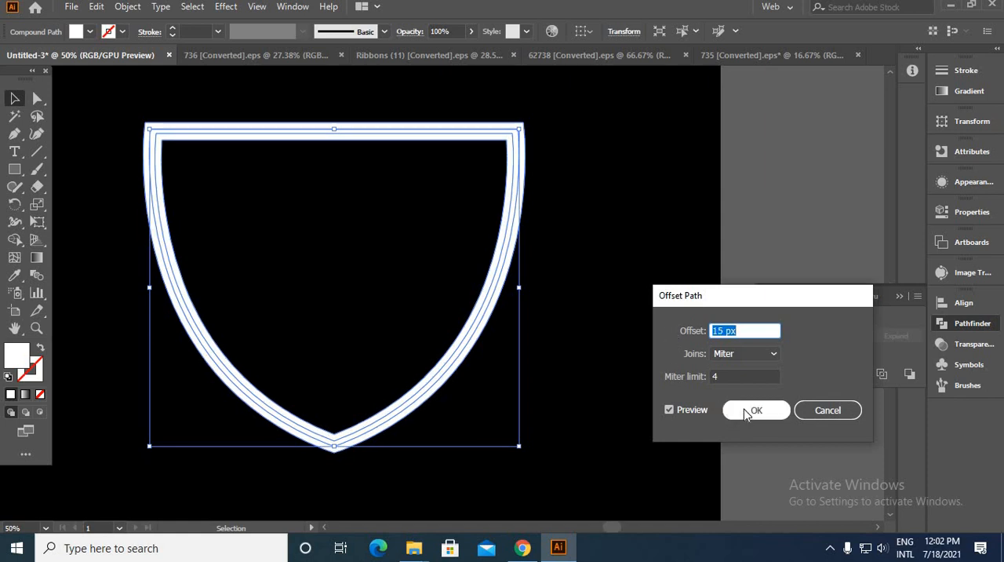
click(744, 408)
Step: Select the shield outline together with its offset copy and unite them into one thick outline
click(611, 387)
drag(284, 308, 283, 306)
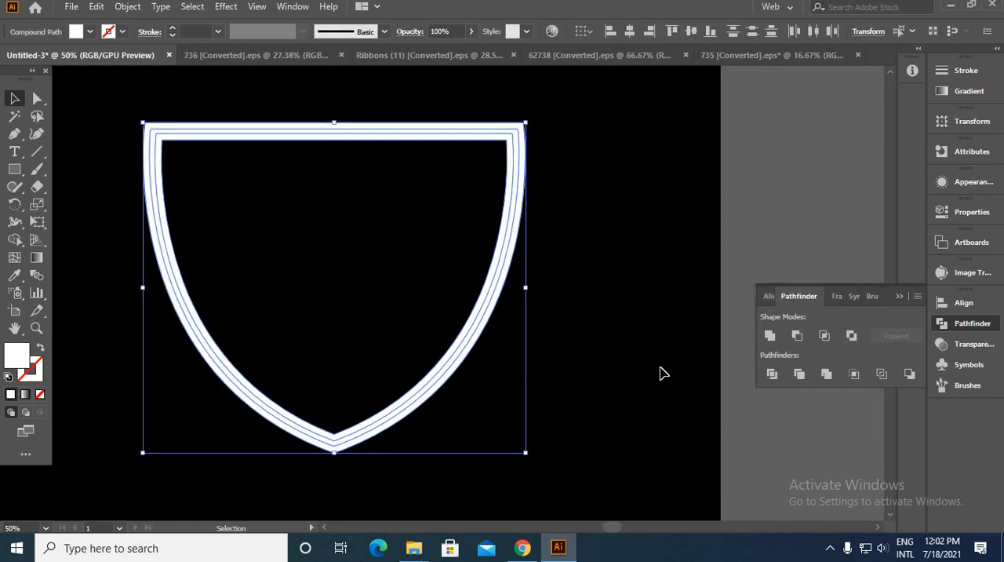
click(770, 335)
click(575, 314)
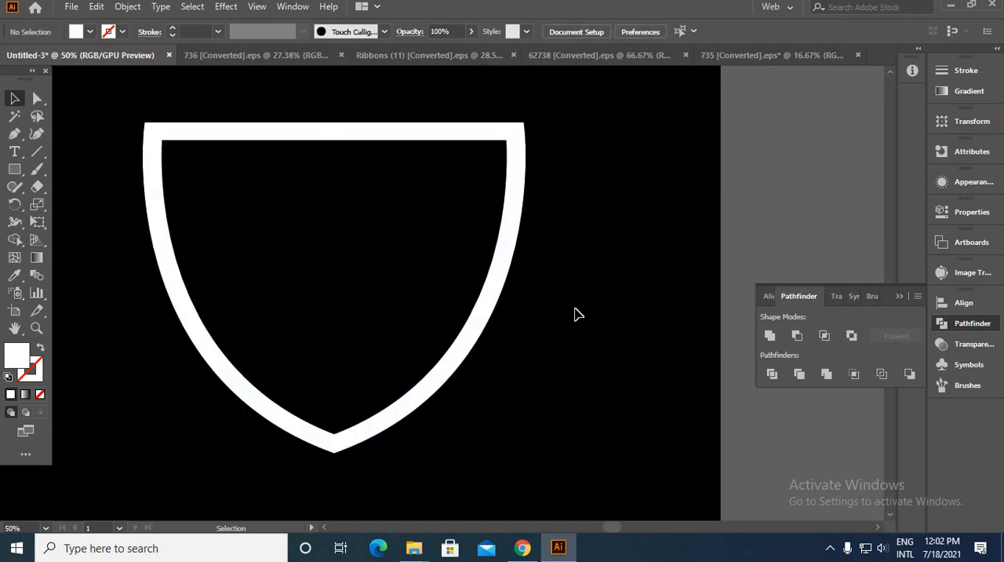
Step: Offset the thick shield outline's path by 30 px with miter joins
click(483, 310)
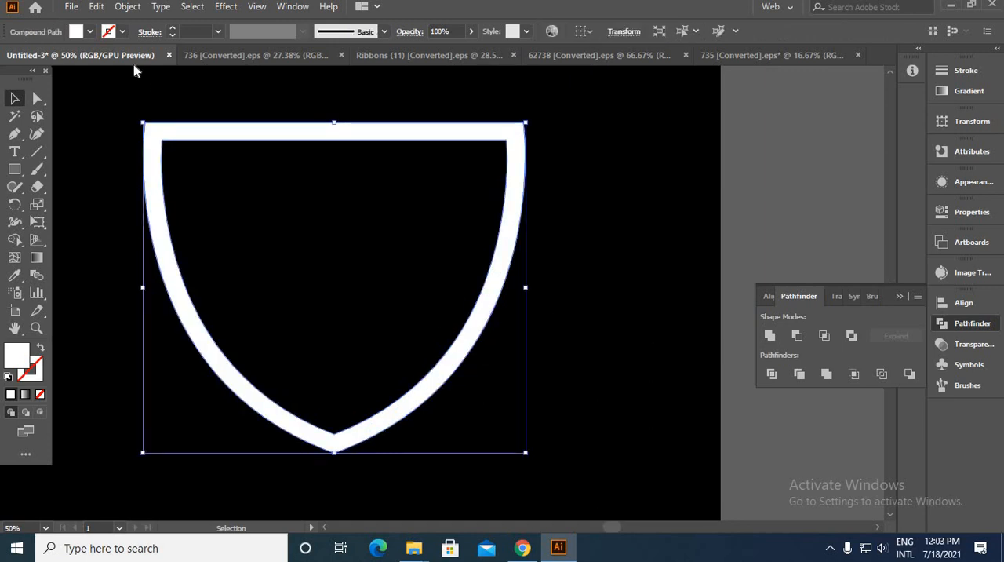
click(132, 8)
mouse_move(314, 353)
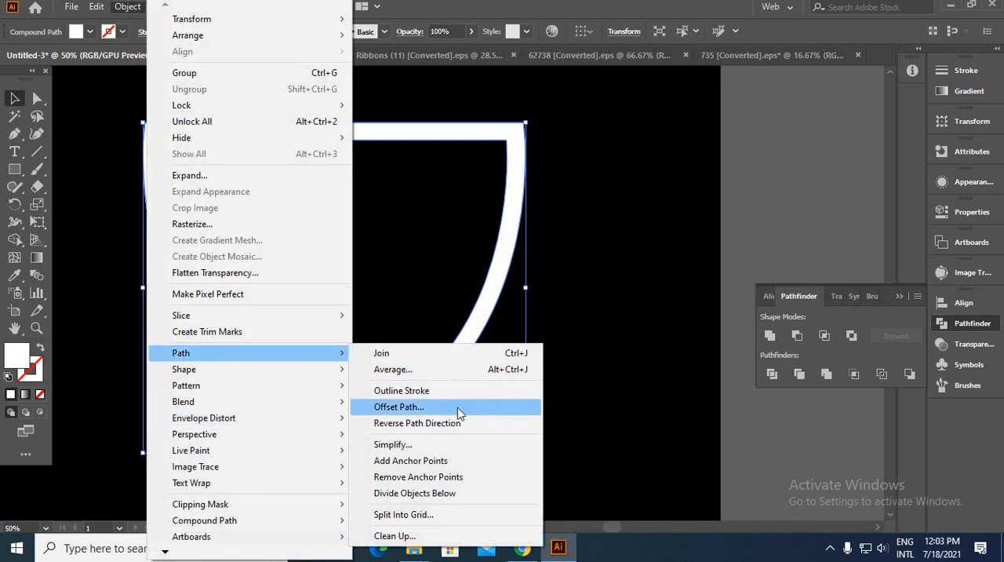
click(457, 407)
click(669, 409)
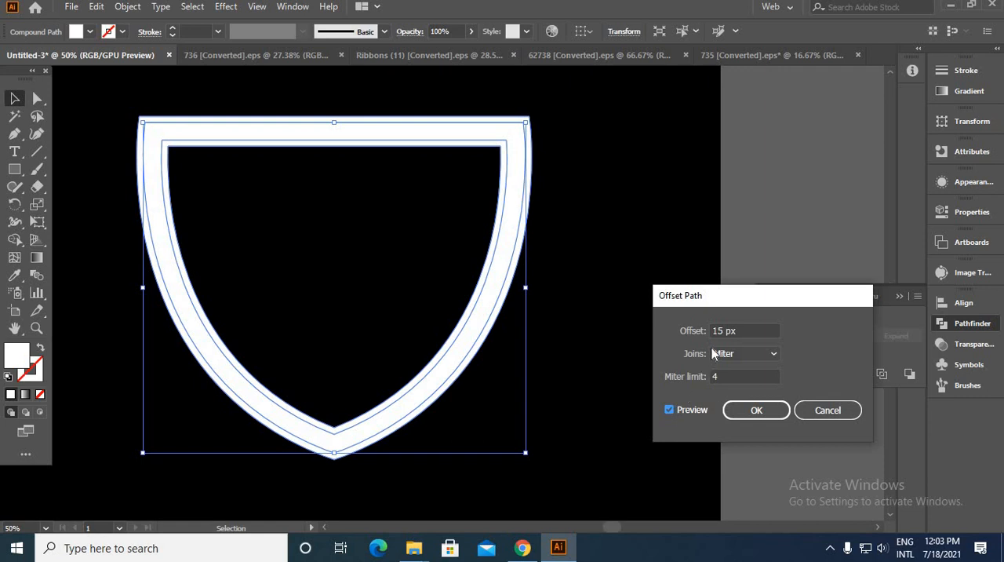
text(30)
click(743, 416)
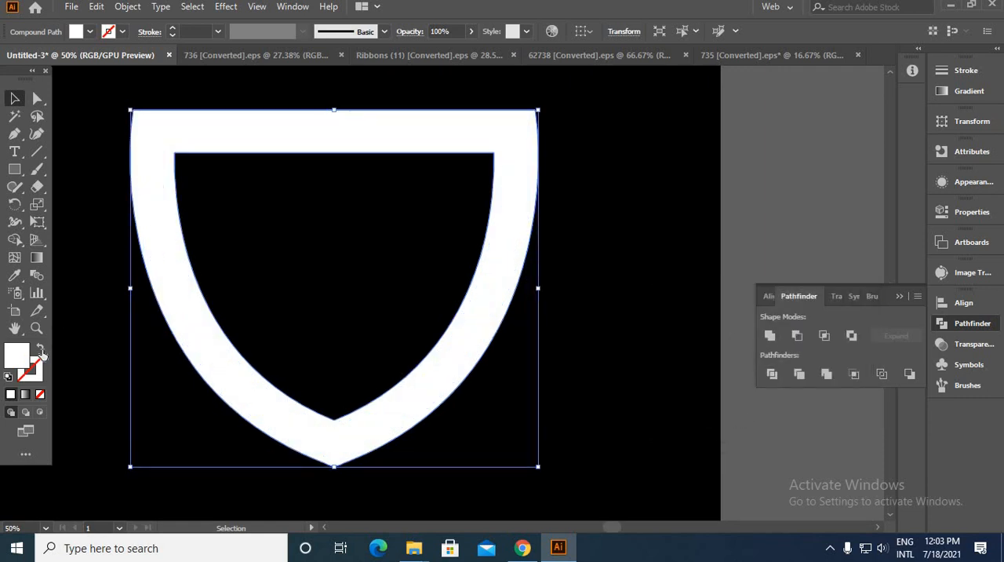
Step: Swap the offset shape's fill and stroke to give it a white stroke without fill, and set the stroke to 10 pt
click(40, 350)
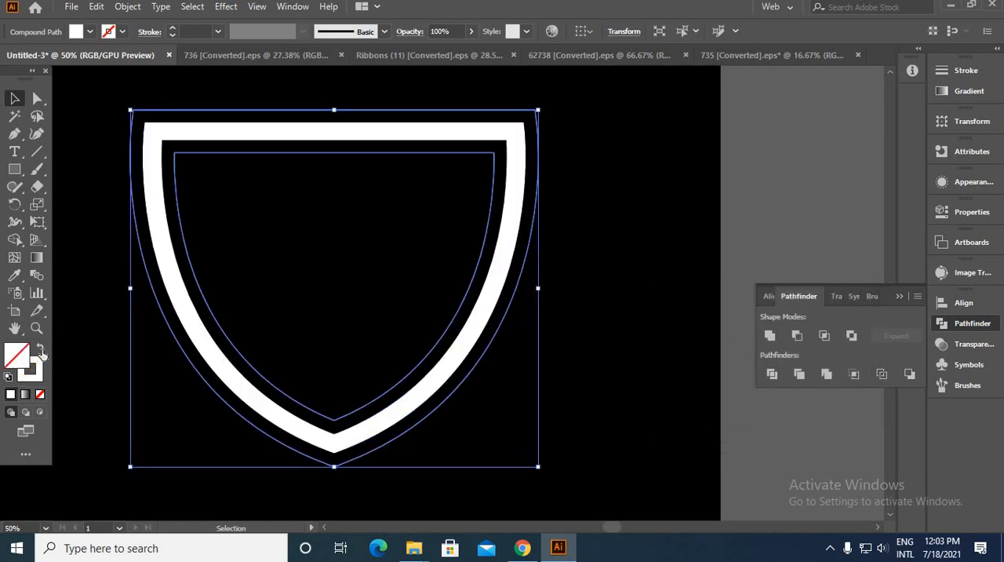
click(173, 29)
click(173, 29)
click(173, 29)
click(173, 29)
click(172, 29)
click(173, 29)
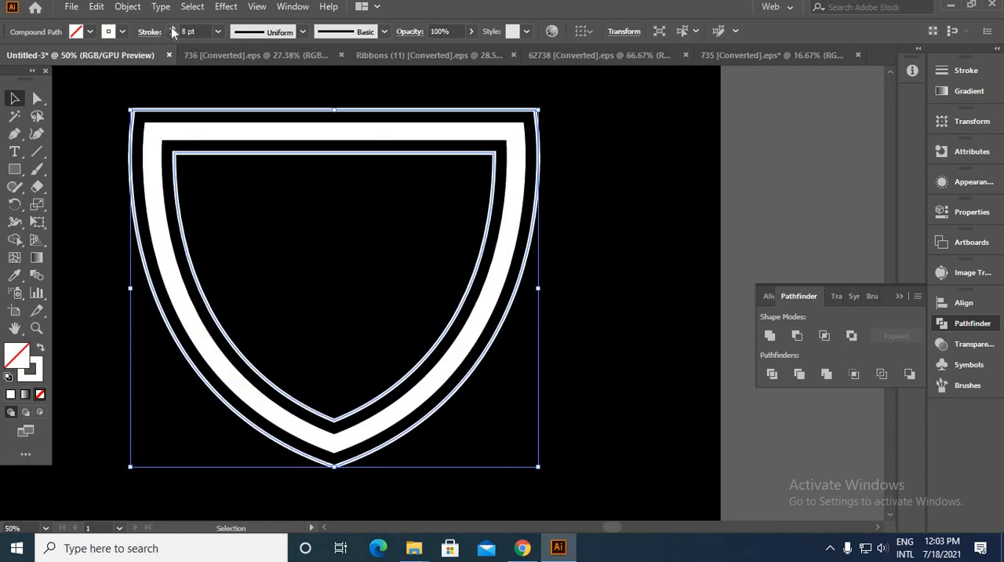
click(172, 29)
click(173, 29)
click(173, 29)
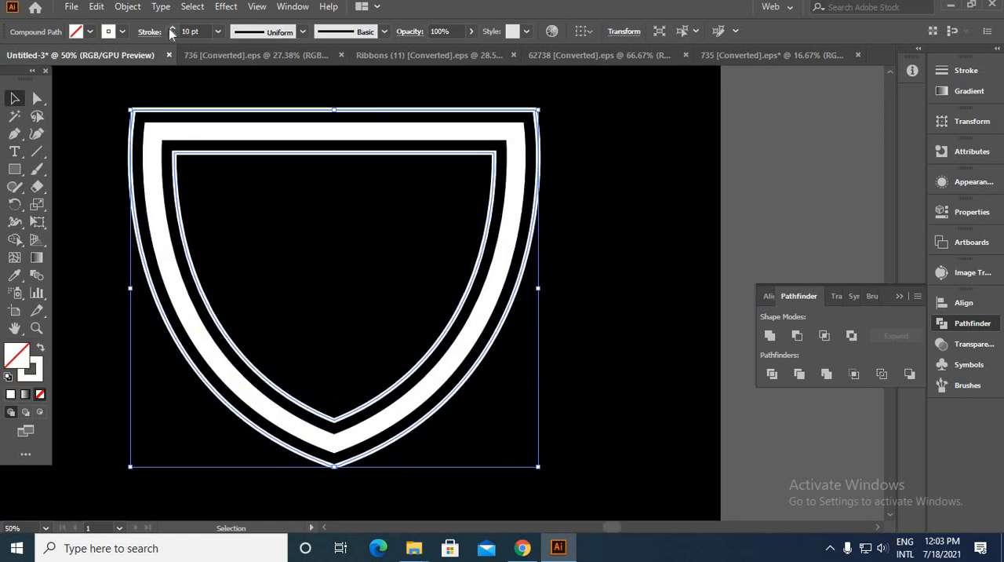
Step: Expand the fill and stroke of the 10 pt offset shield outline
click(126, 7)
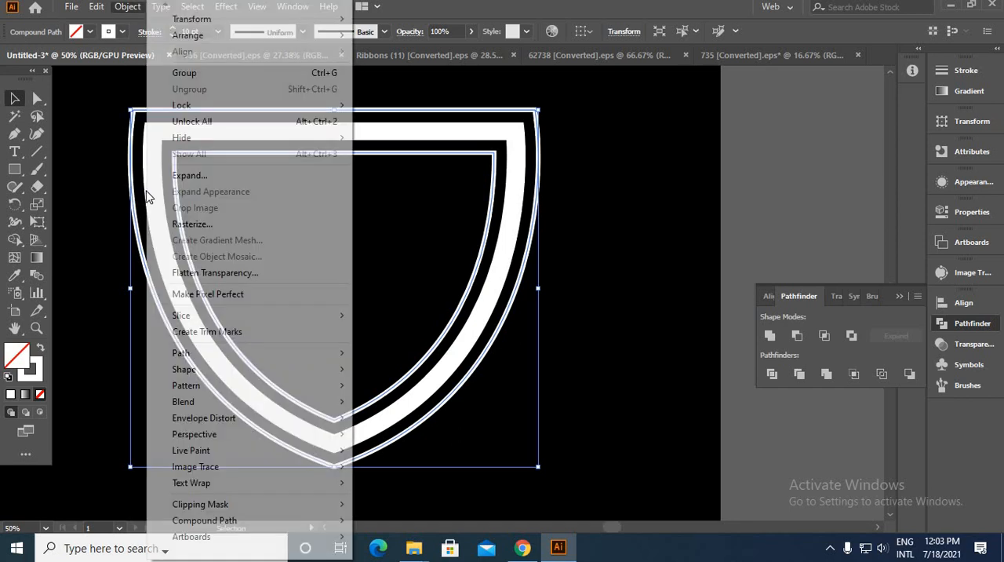
click(189, 175)
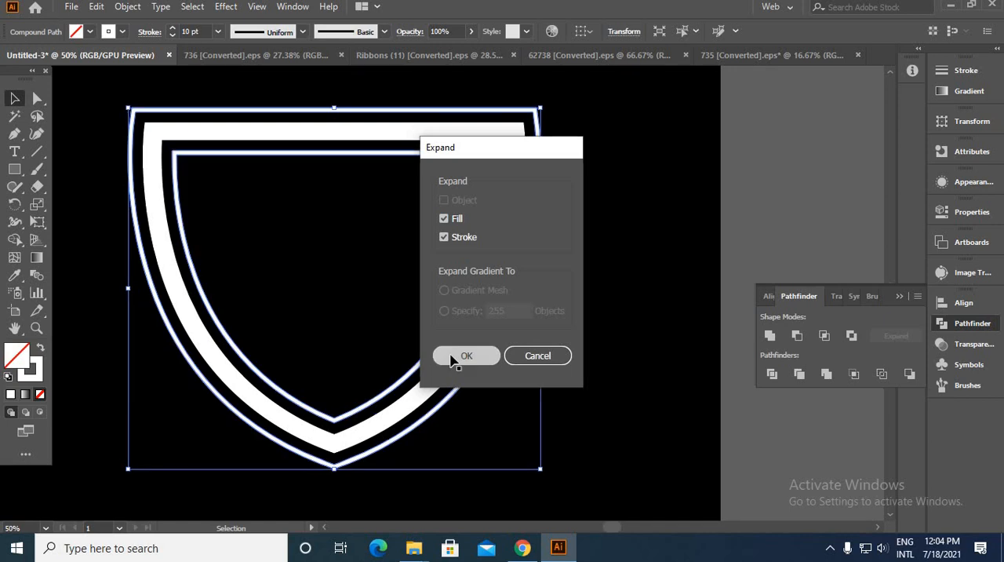
click(455, 355)
click(484, 397)
Step: Isolate the expanded outline group, cut through its outermost line with the Eraser, delete that line and leave isolation
double_click(465, 390)
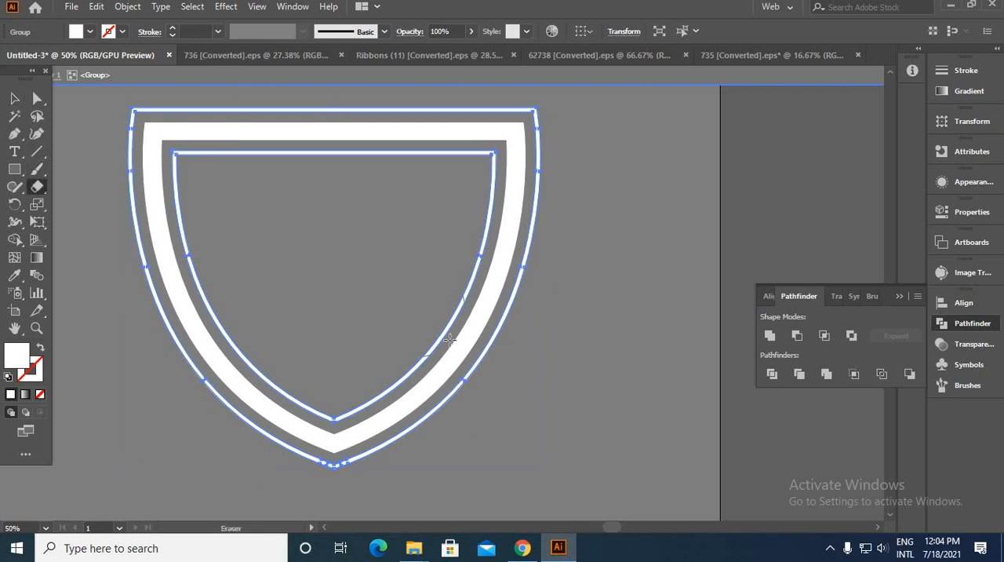
scroll(525, 389, up, 3)
key(super)
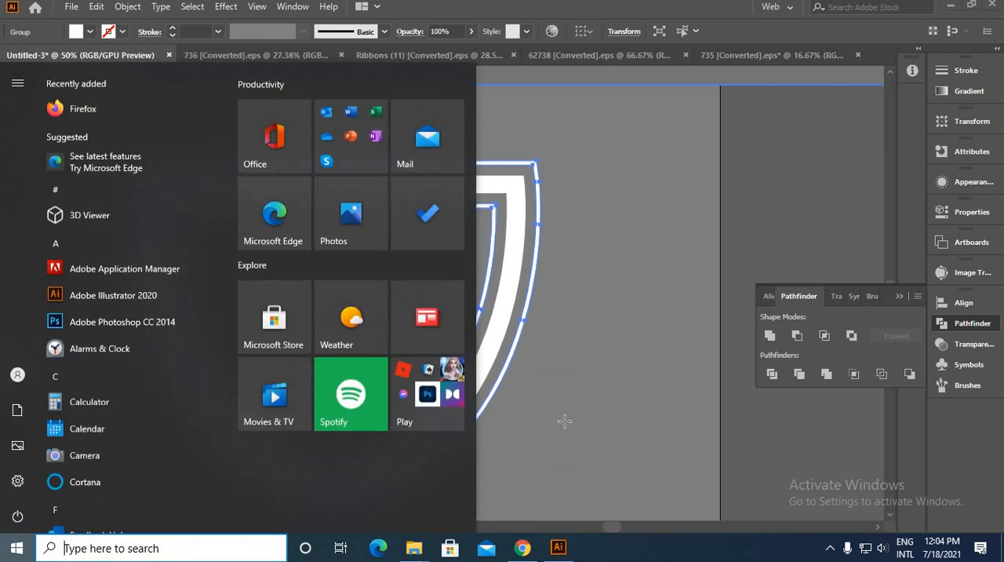
key(super)
scroll(553, 417, up, 1)
scroll(547, 416, up, 3)
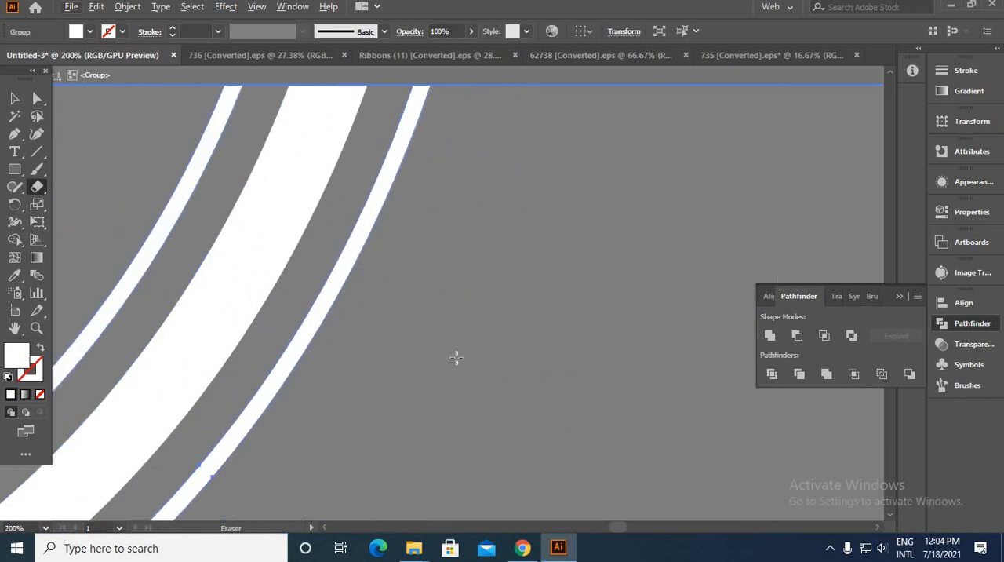
click(493, 334)
drag(532, 307, 462, 473)
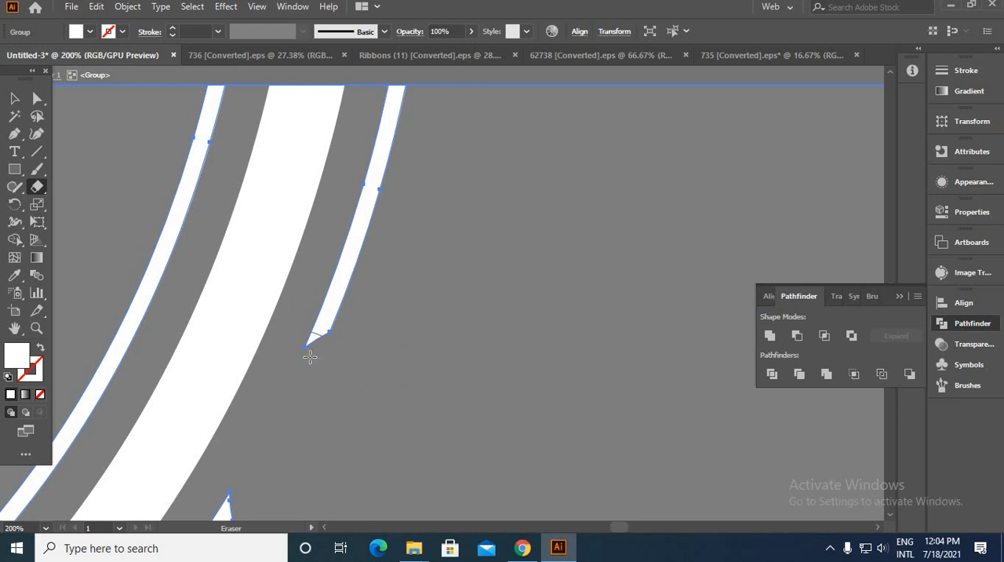
mouse_move(310, 357)
mouse_down()
mouse_move(314, 337)
mouse_move(414, 229)
mouse_move(388, 137)
mouse_up()
scroll(520, 280, down, 5)
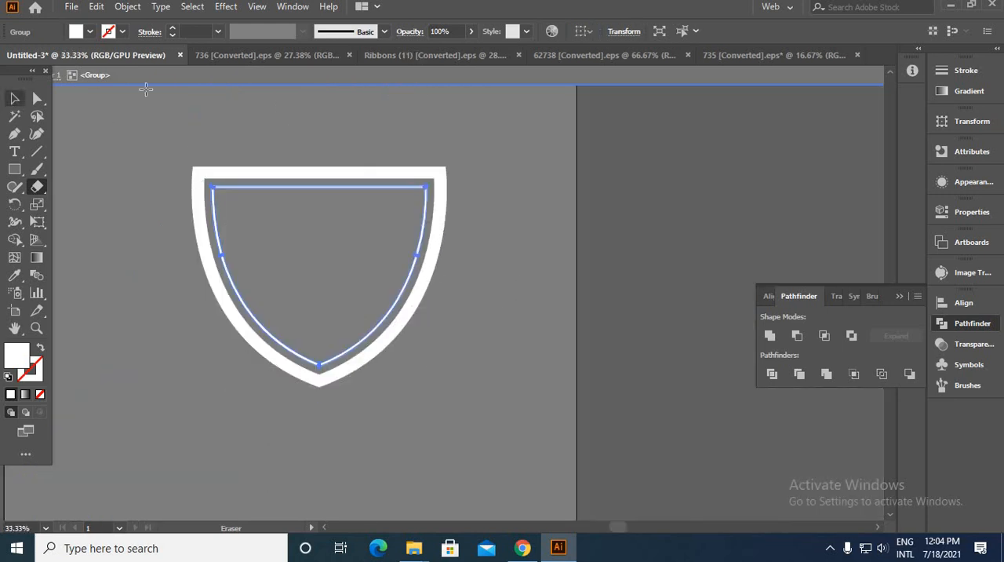
click(160, 82)
click(15, 100)
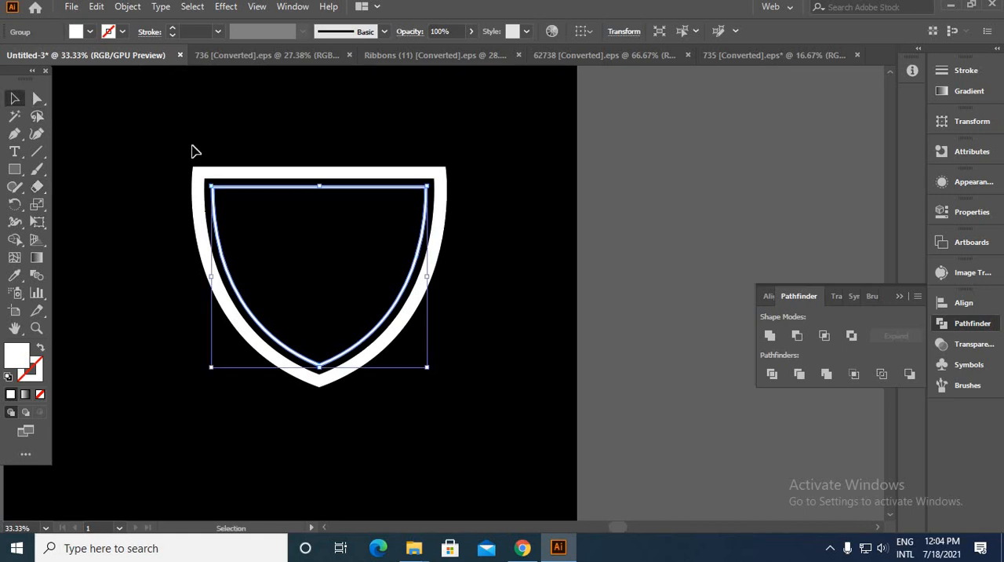
click(317, 283)
scroll(371, 363, down, 2)
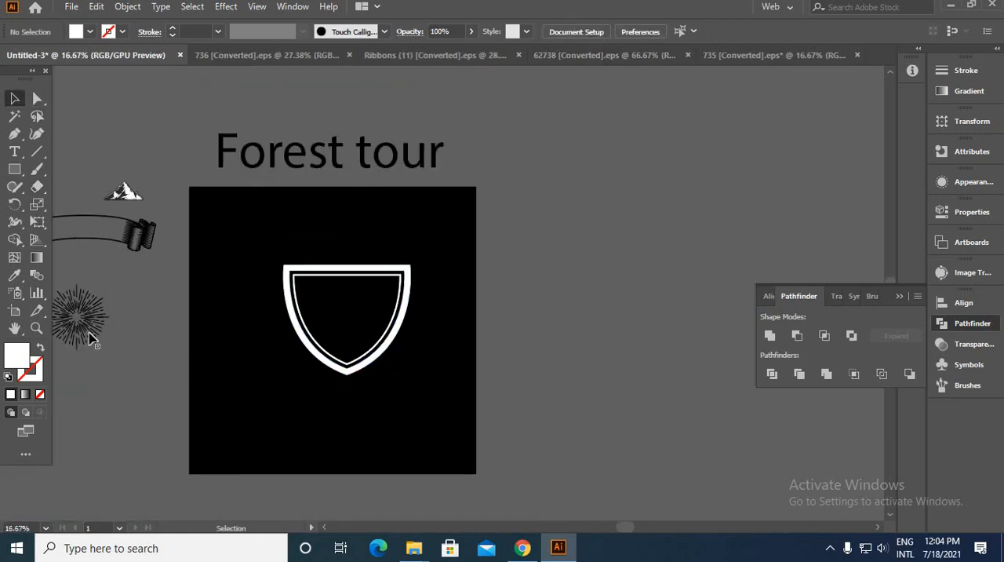
Step: Move the sunburst into the middle of the shield and bring it to the front
drag(89, 336, 366, 325)
right_click(368, 349)
mouse_move(440, 273)
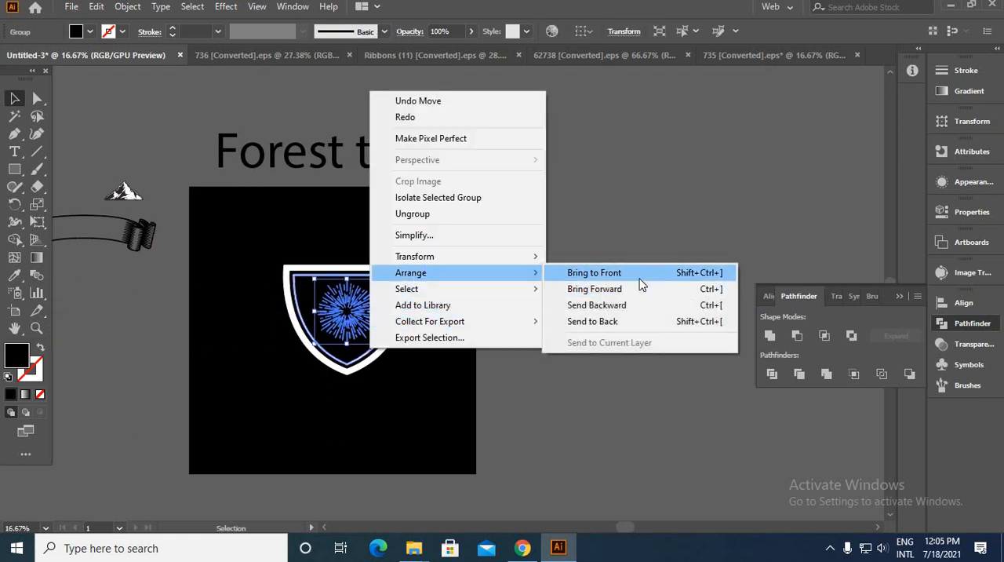
click(640, 276)
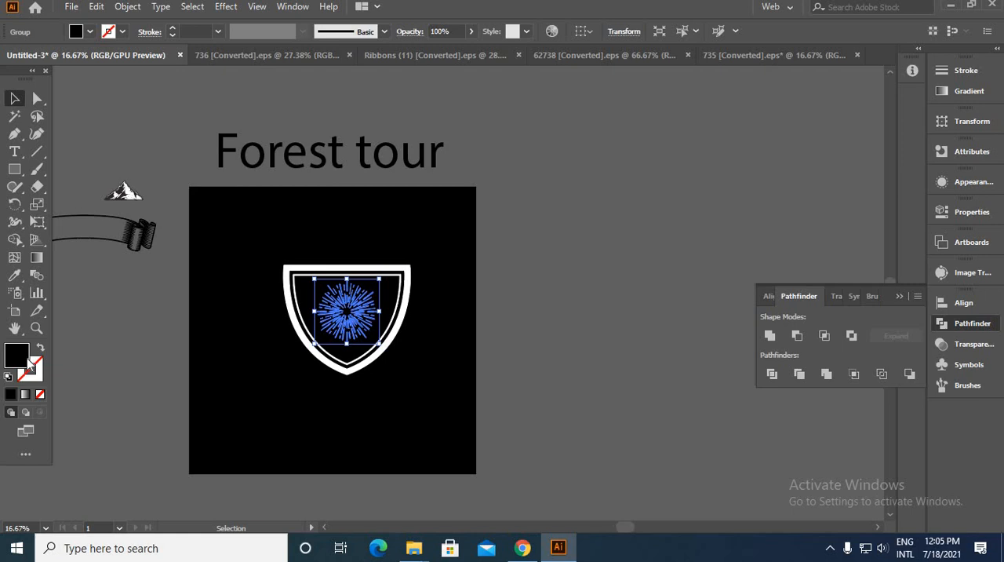
Step: Set the sunburst's fill color to white (FFFFFF)
double_click(30, 361)
drag(590, 287, 564, 267)
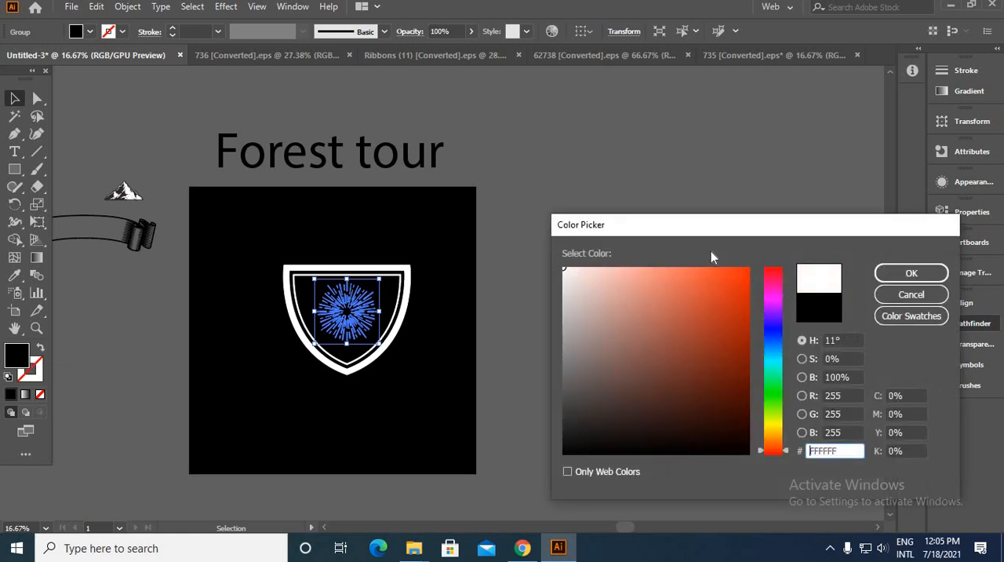
click(909, 273)
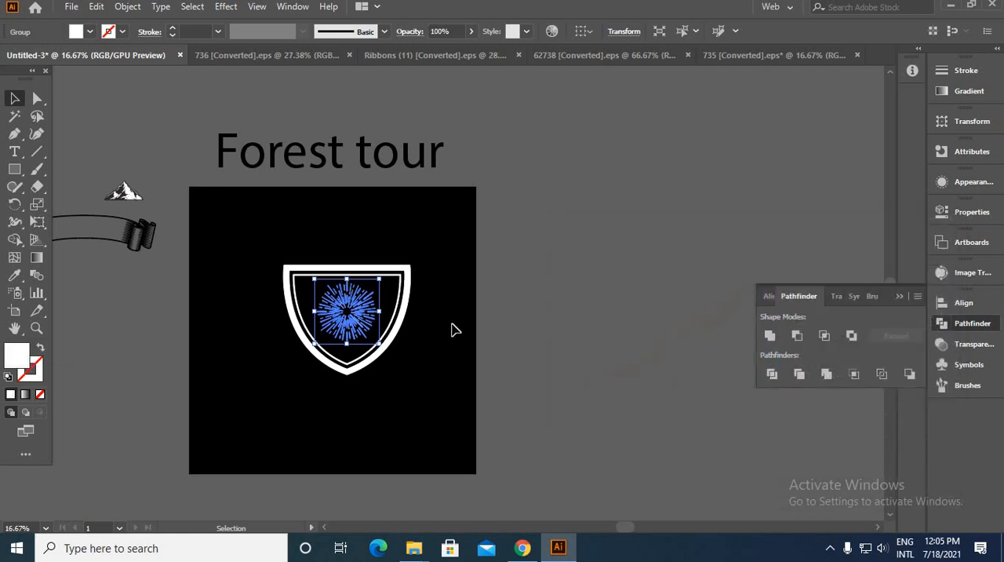
click(453, 330)
Step: Enlarge the sunburst about its center until its longest rays extend slightly past the shield's outer outline
scroll(314, 323, up, 3)
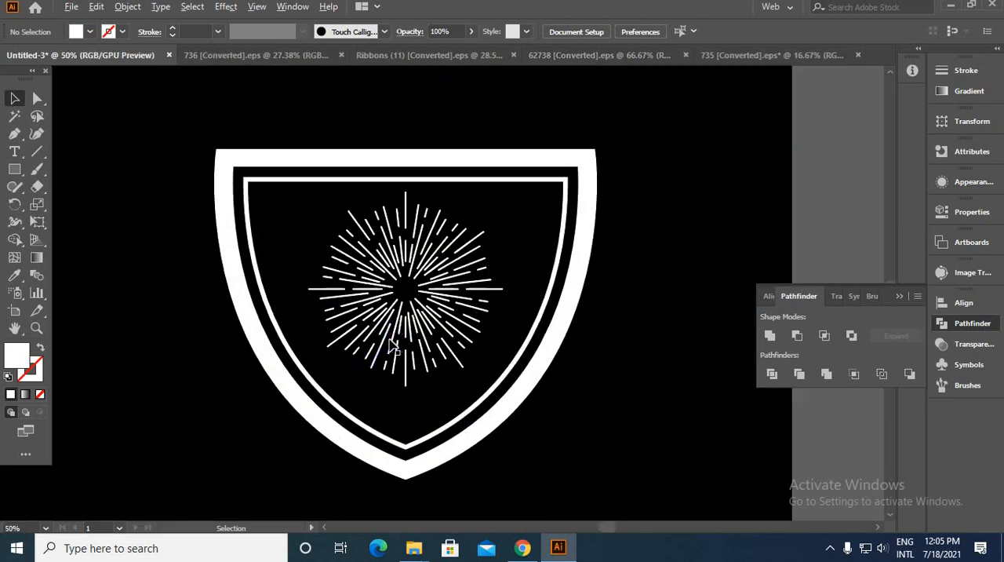
click(503, 389)
drag(503, 387, 566, 469)
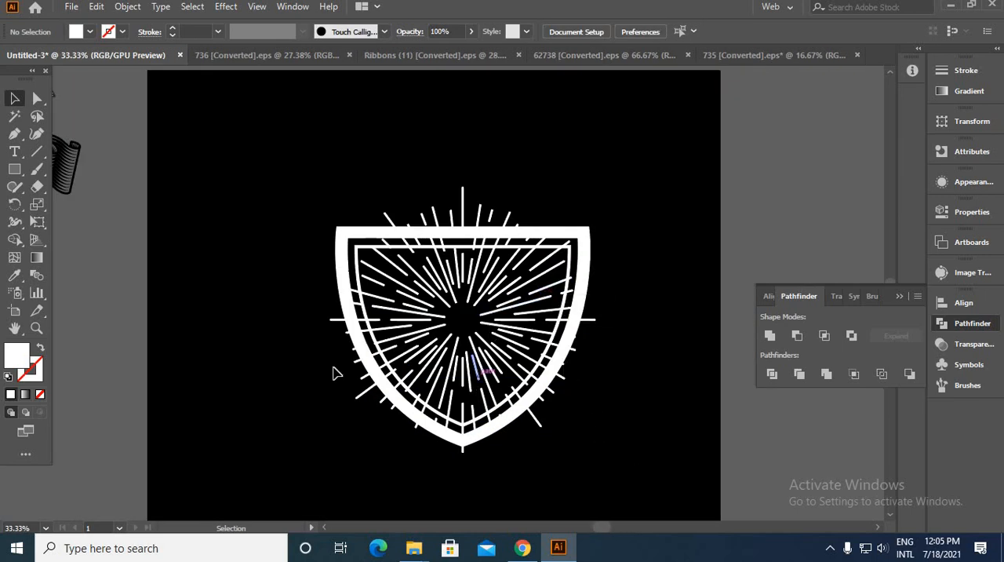
scroll(317, 372, up, 3)
drag(589, 376, 404, 318)
scroll(403, 320, down, 3)
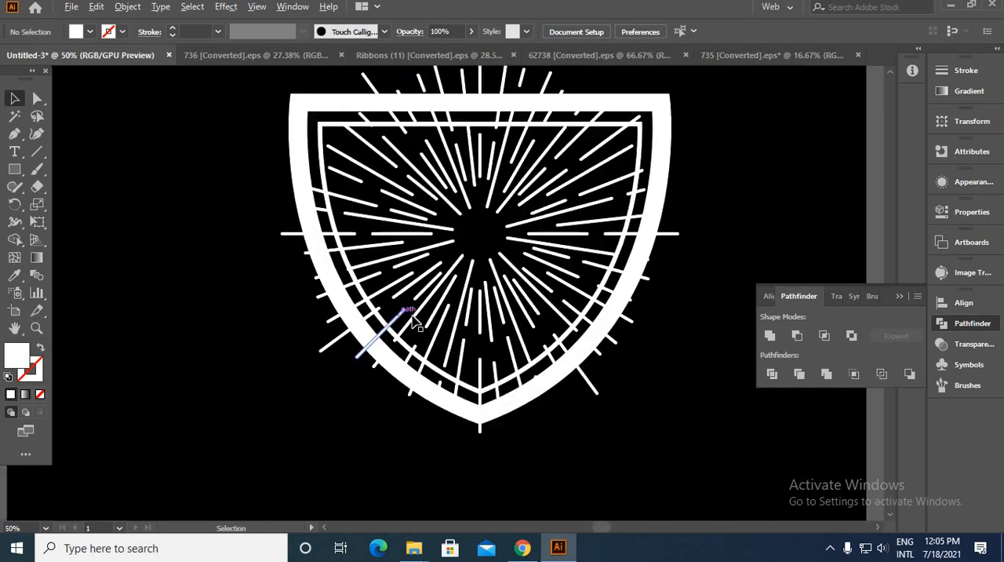
click(431, 310)
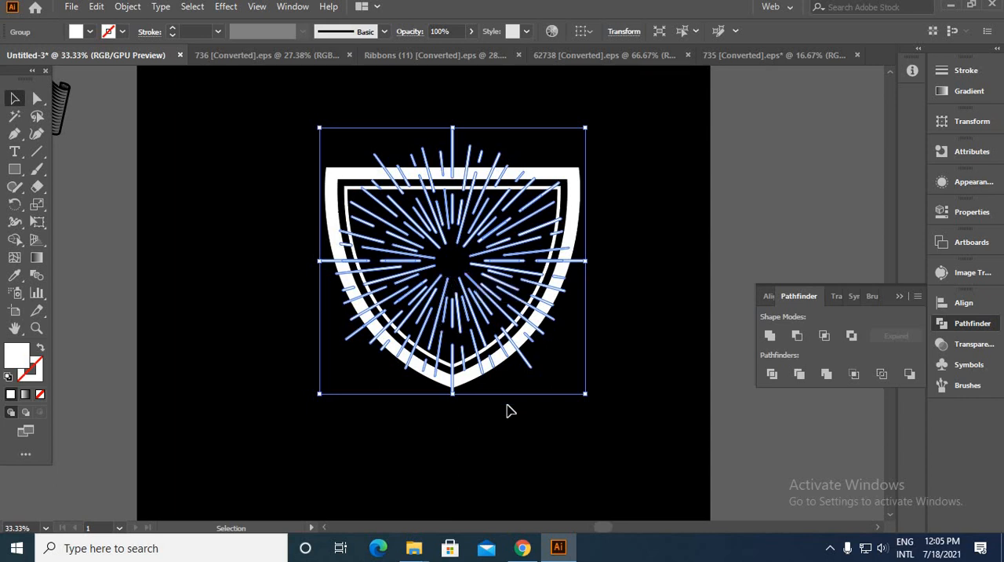
click(466, 404)
Step: Offset the thick shield outline's path by 30 px with miter joins and a miter limit of 4
click(465, 384)
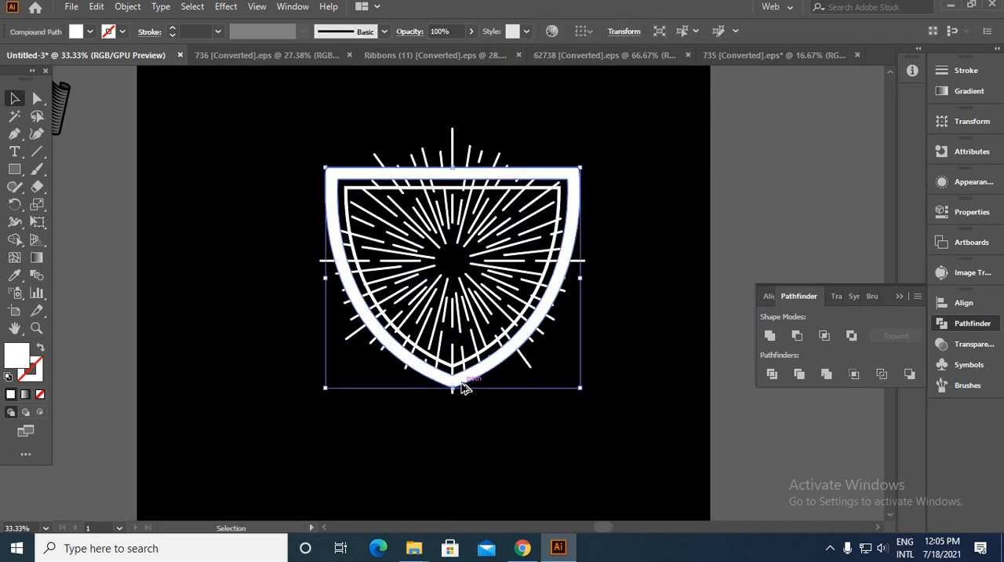
scroll(465, 388, up, 3)
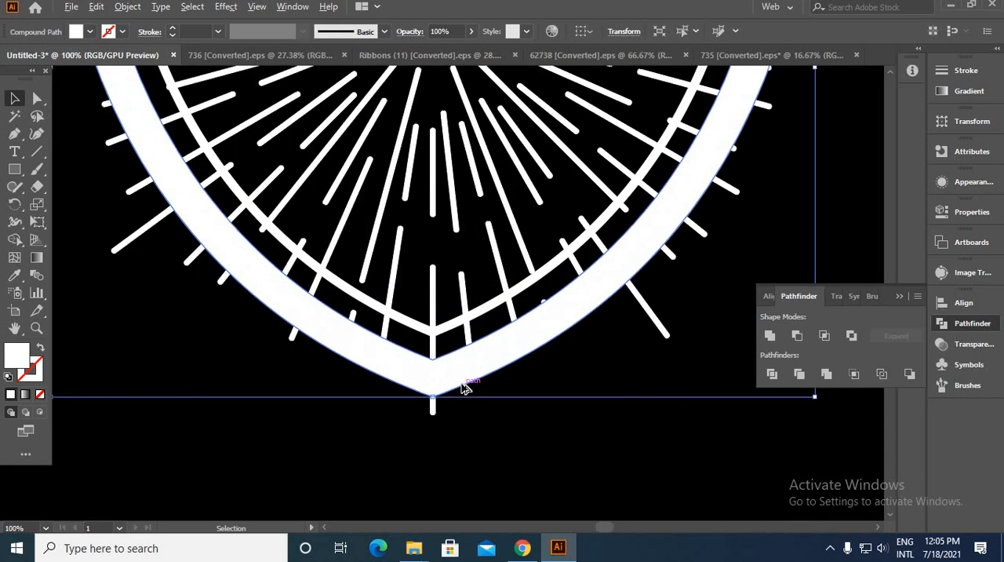
click(128, 7)
mouse_move(188, 355)
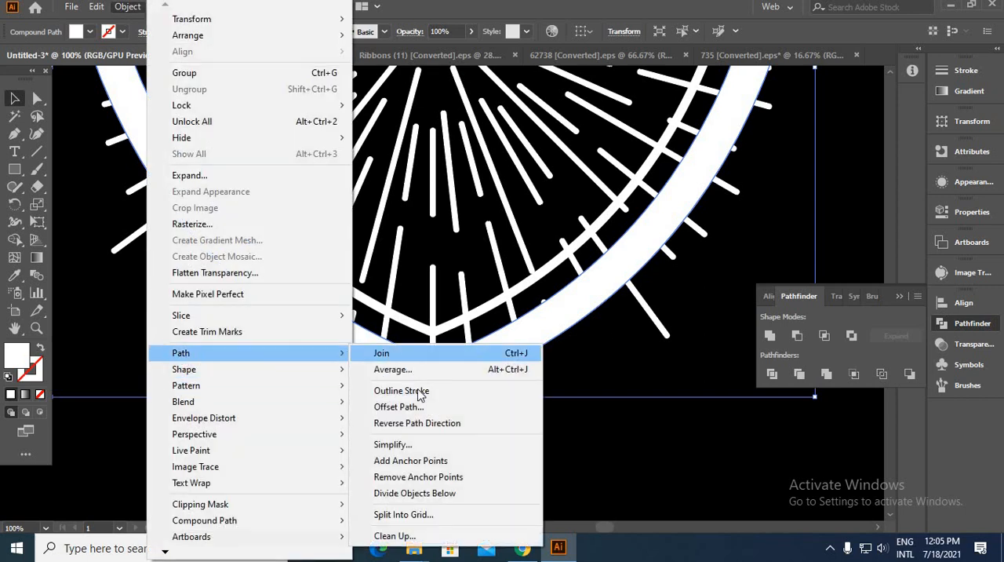
click(399, 406)
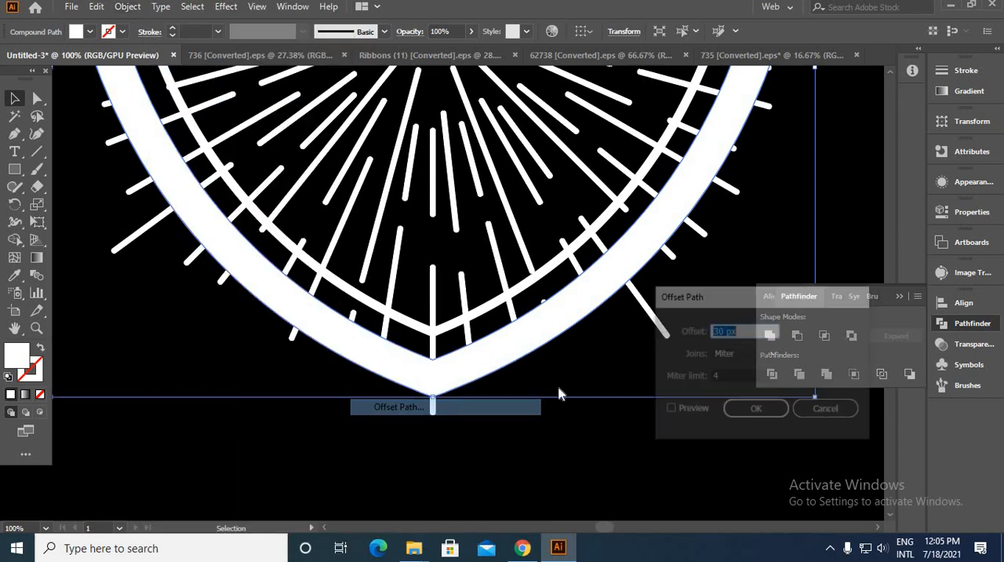
click(670, 409)
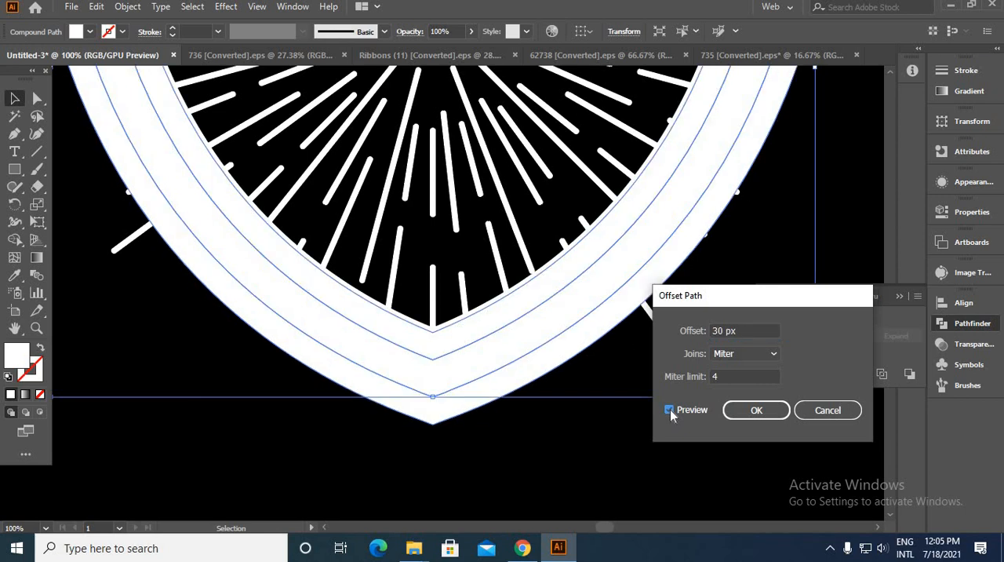
click(762, 410)
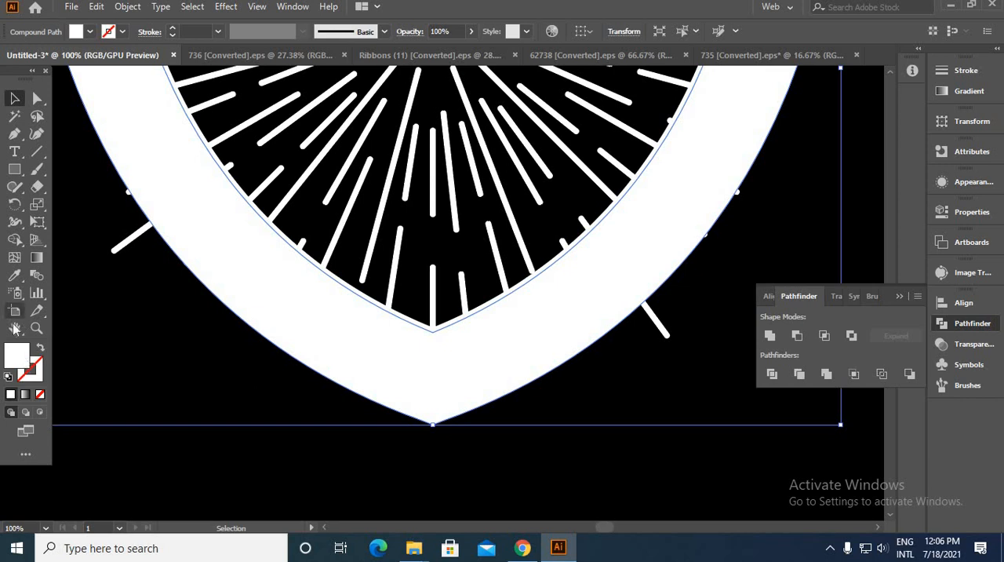
Step: Fill the new offset outline with black (000000) and cut it from the artwork
double_click(18, 365)
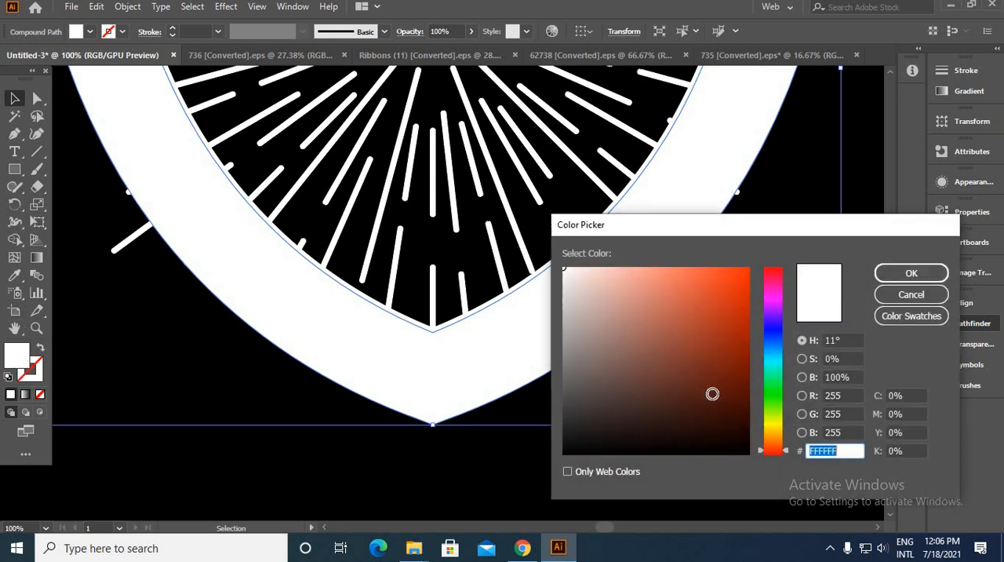
drag(713, 394, 765, 468)
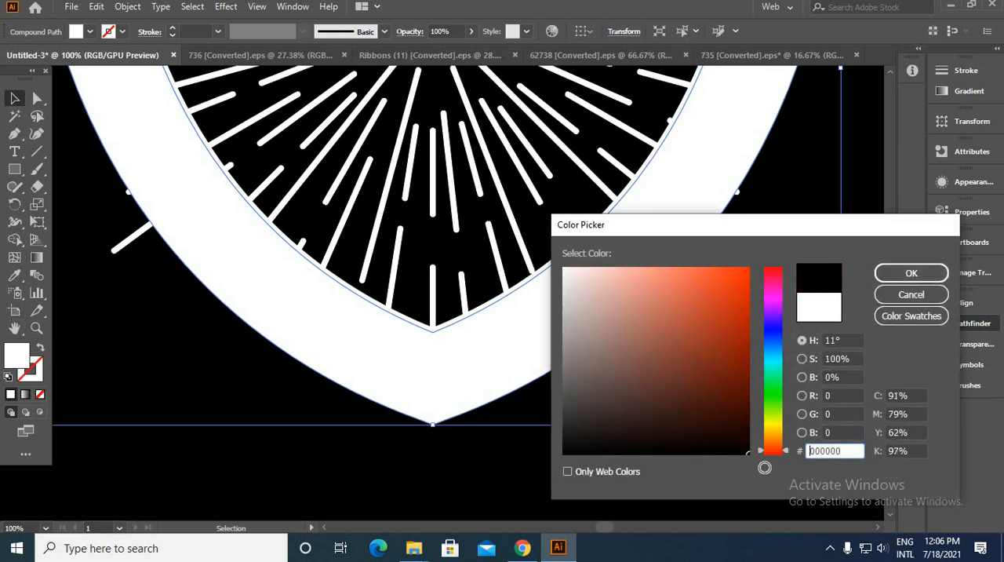
click(910, 273)
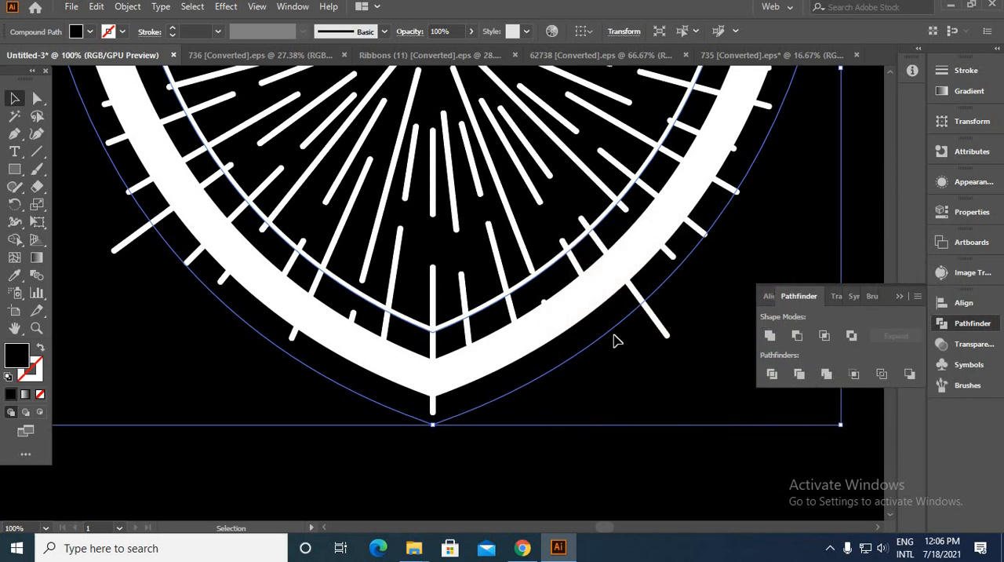
key(a)
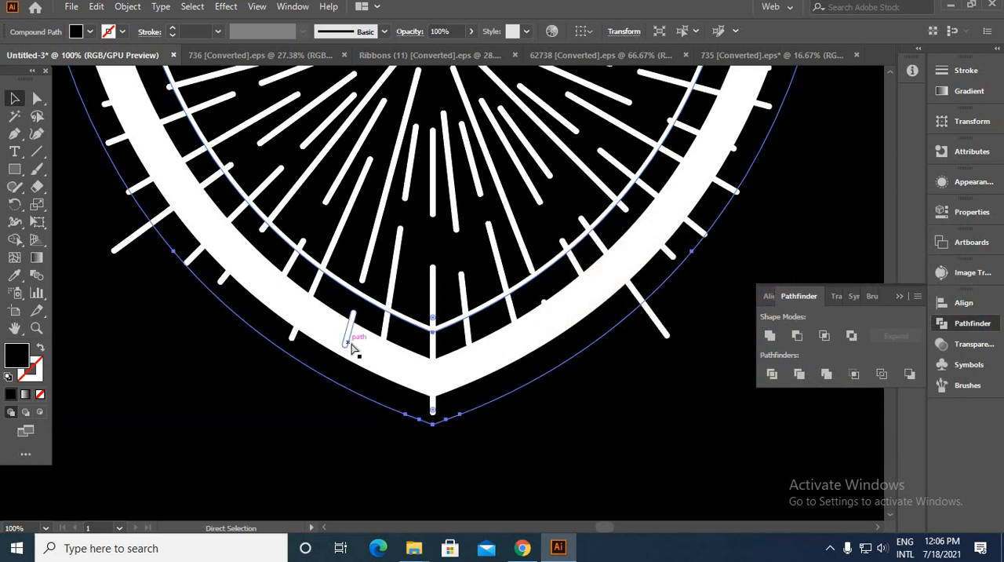
click(350, 345)
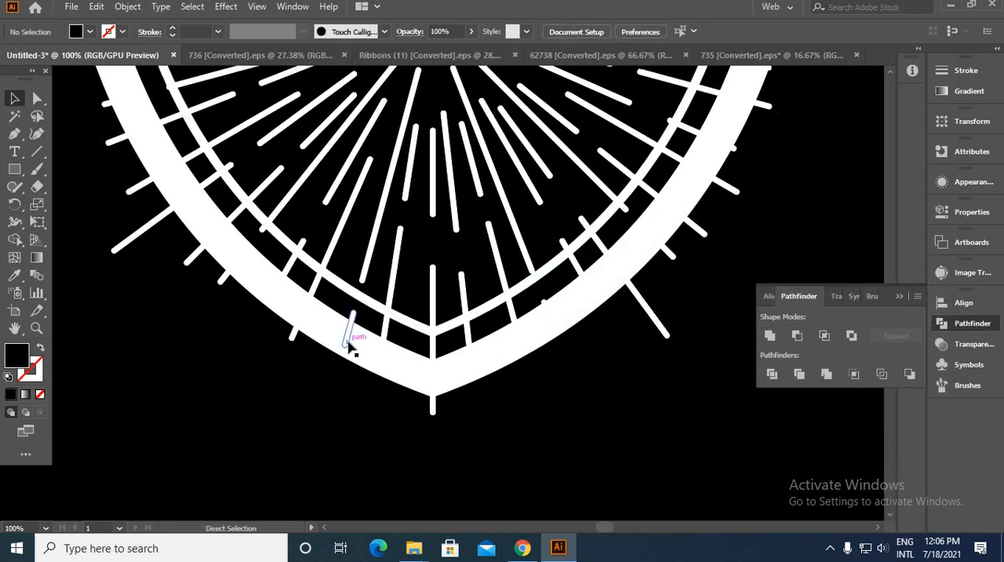
key(v)
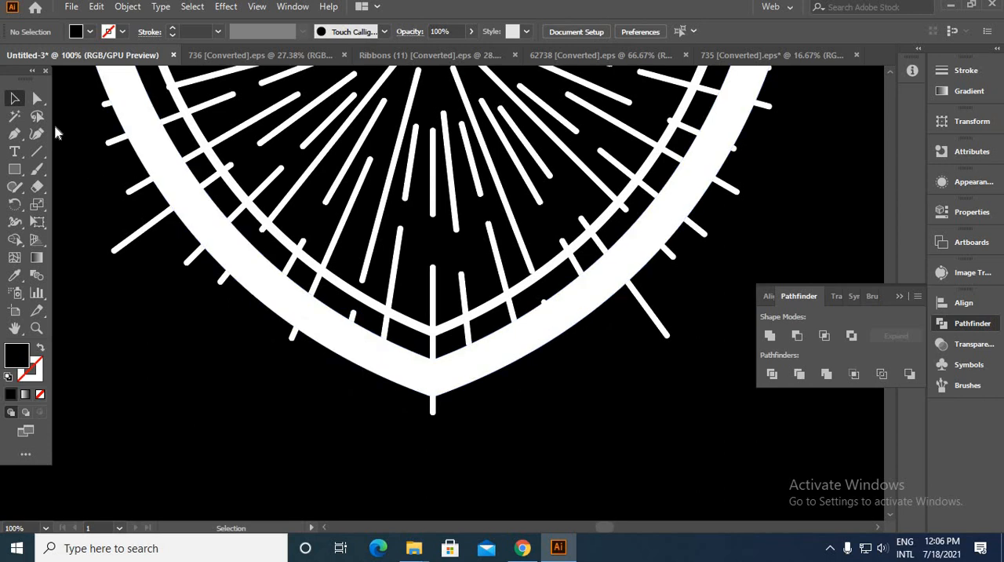
Step: Give the sunburst an opacity mask with clipping turned off
click(469, 200)
key(ctrl+minus)
key(ctrl+minus)
key(ctrl+minus)
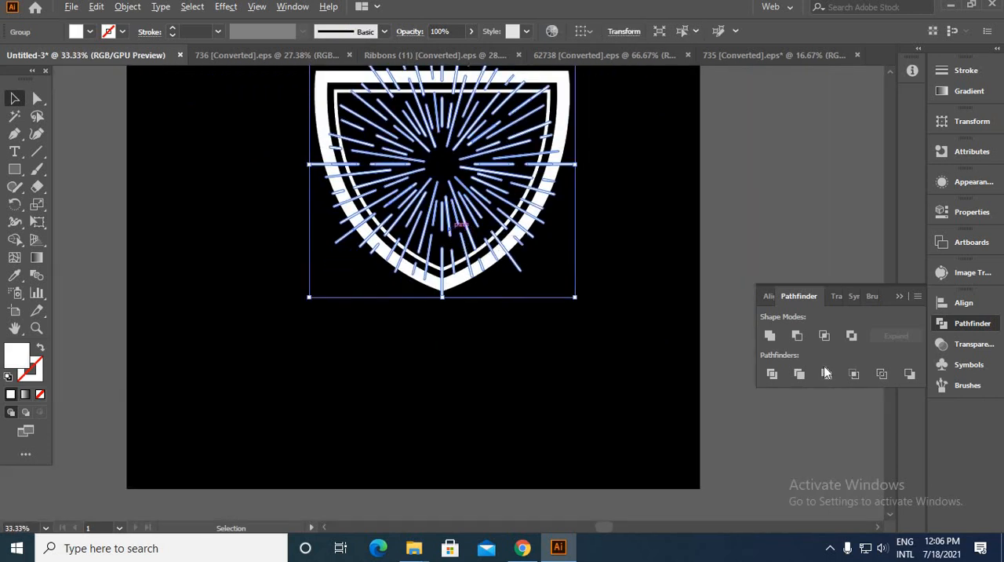
click(973, 344)
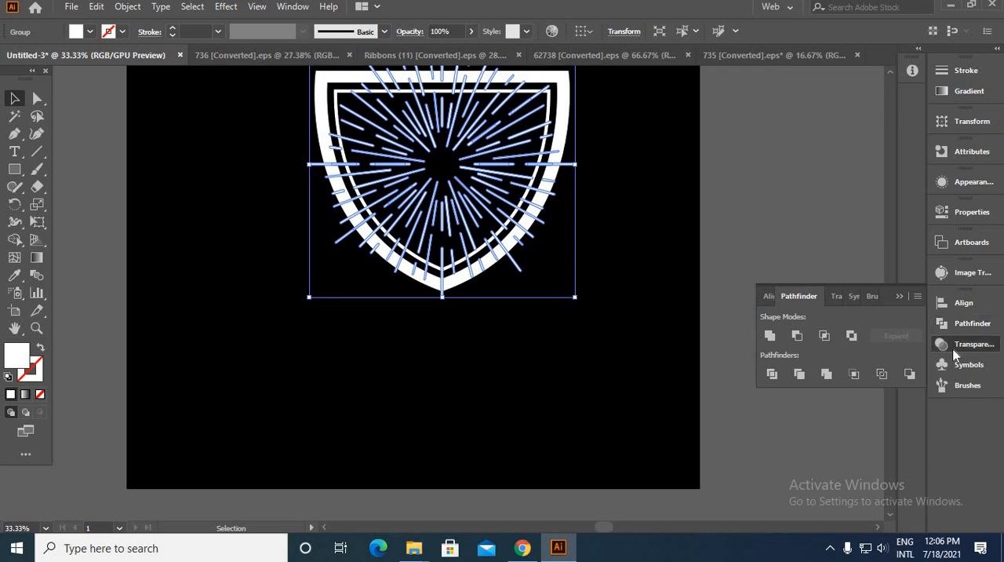
click(836, 361)
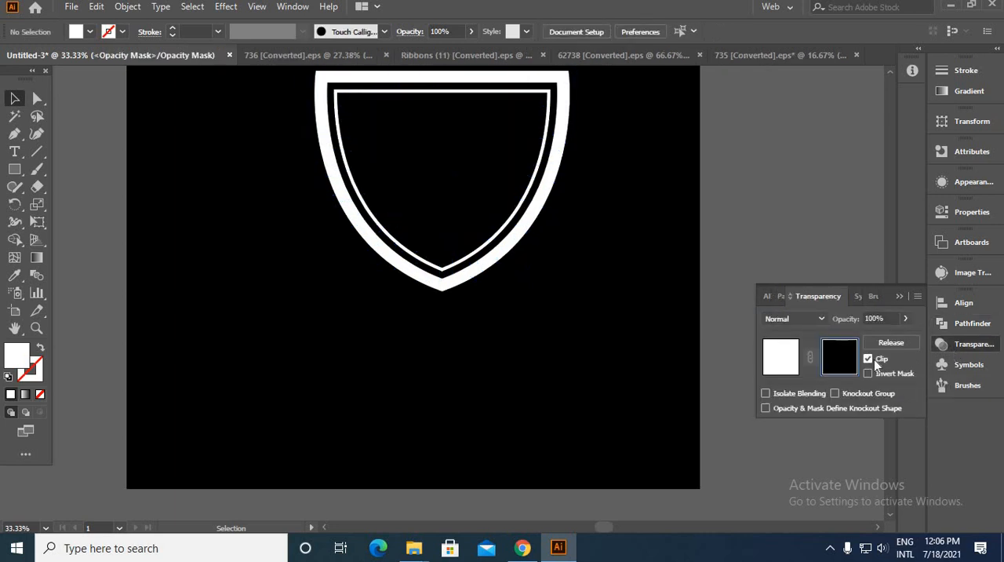
click(869, 360)
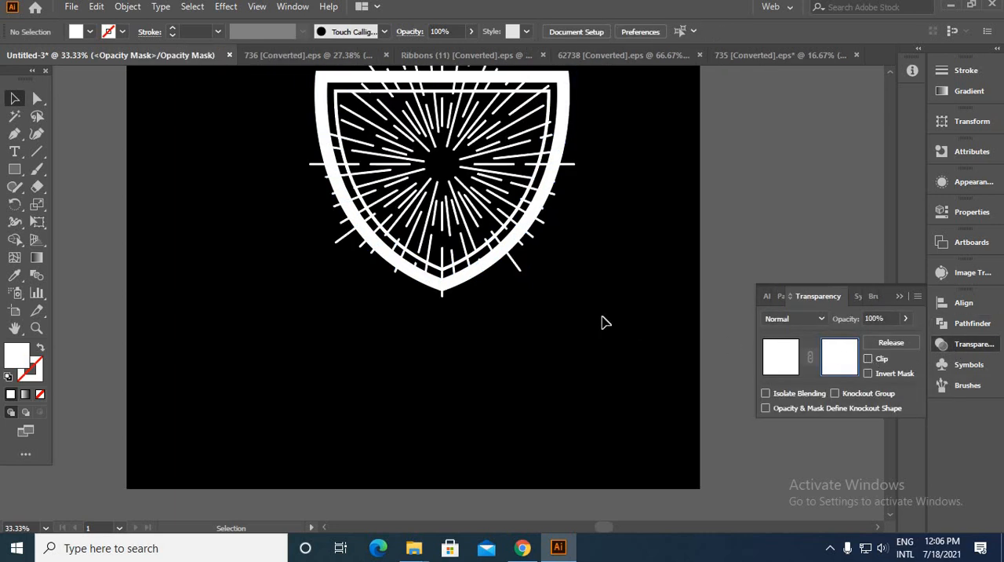
Step: Paste the cut black outline in place inside the opacity mask to hide the rays crossing the shield's border
key(ctrl+a)
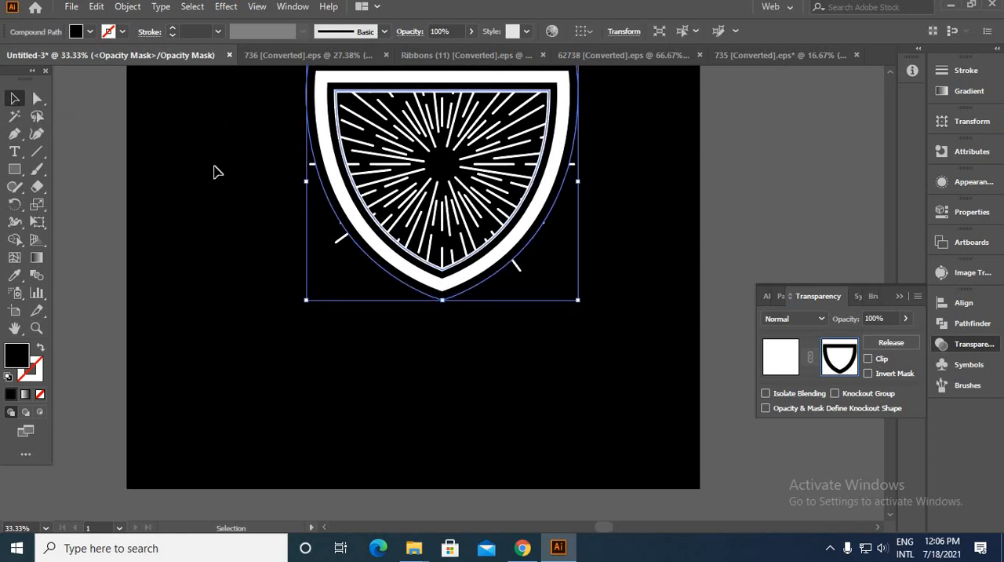
click(522, 313)
scroll(525, 295, up, 4)
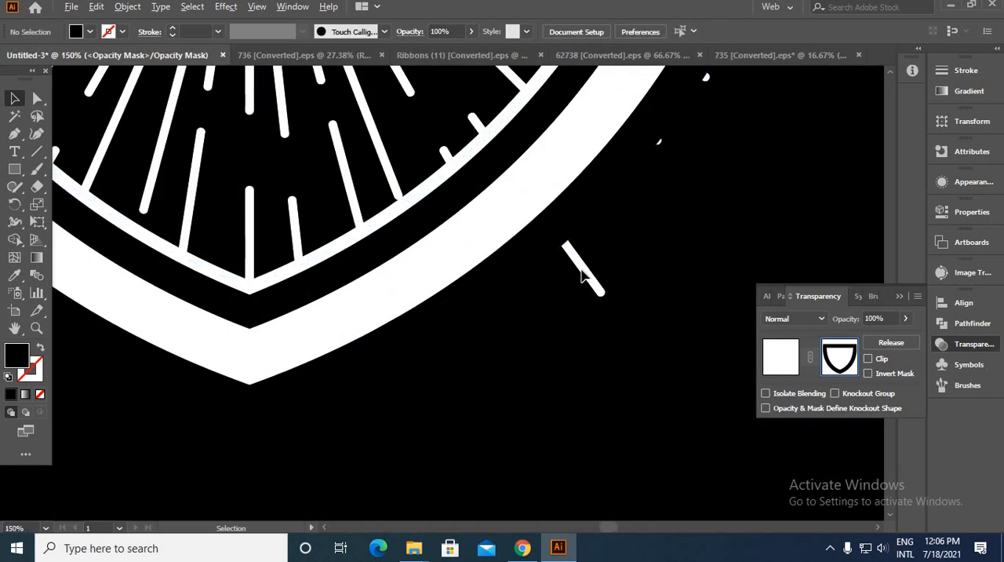
Step: Leave the opacity mask for the sunburst artwork and erase the stray ray ends outside the shield
scroll(598, 290, down, 3)
click(785, 360)
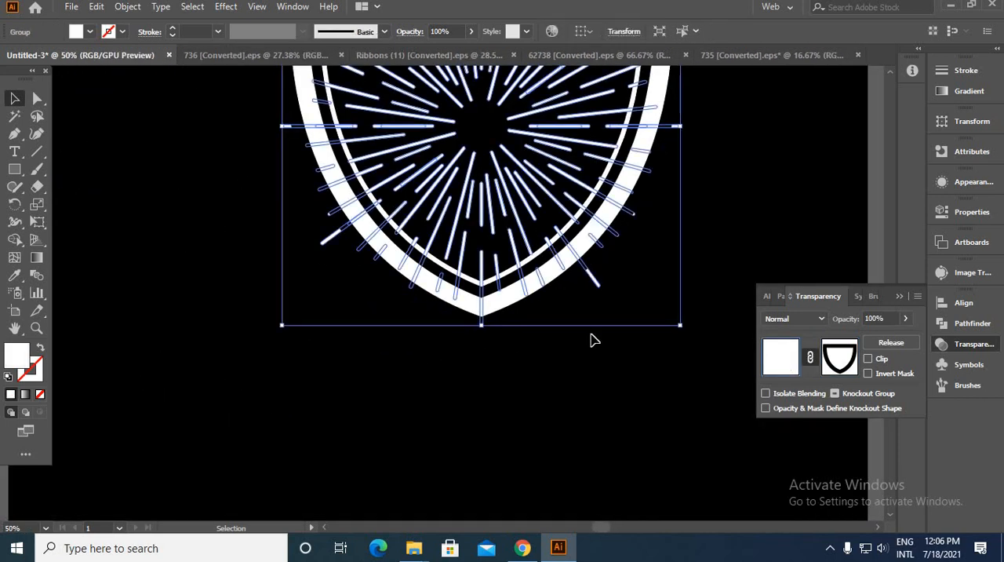
click(36, 186)
mouse_move(269, 140)
mouse_down()
mouse_move(334, 280)
mouse_move(374, 310)
mouse_move(503, 347)
mouse_move(591, 311)
mouse_move(664, 198)
mouse_move(637, 241)
mouse_move(690, 136)
mouse_move(579, 473)
mouse_up()
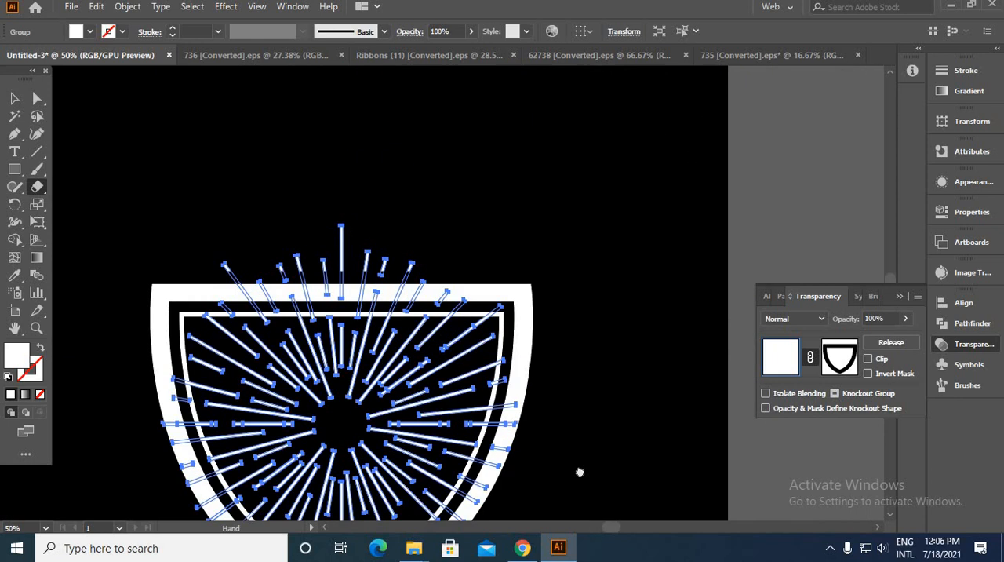
drag(538, 298, 114, 302)
scroll(110, 243, up, 3)
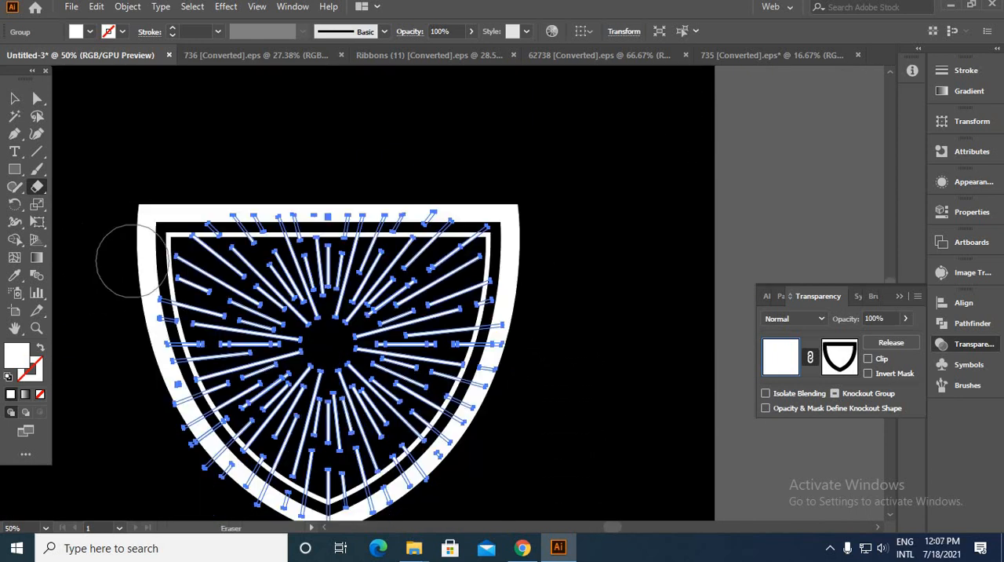
key(v)
click(424, 194)
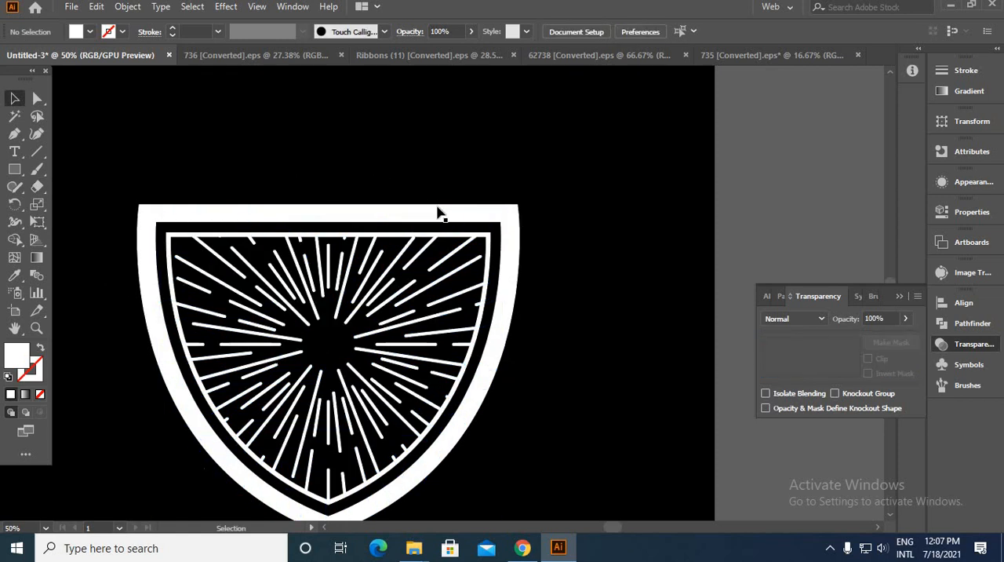
scroll(438, 207, down, 3)
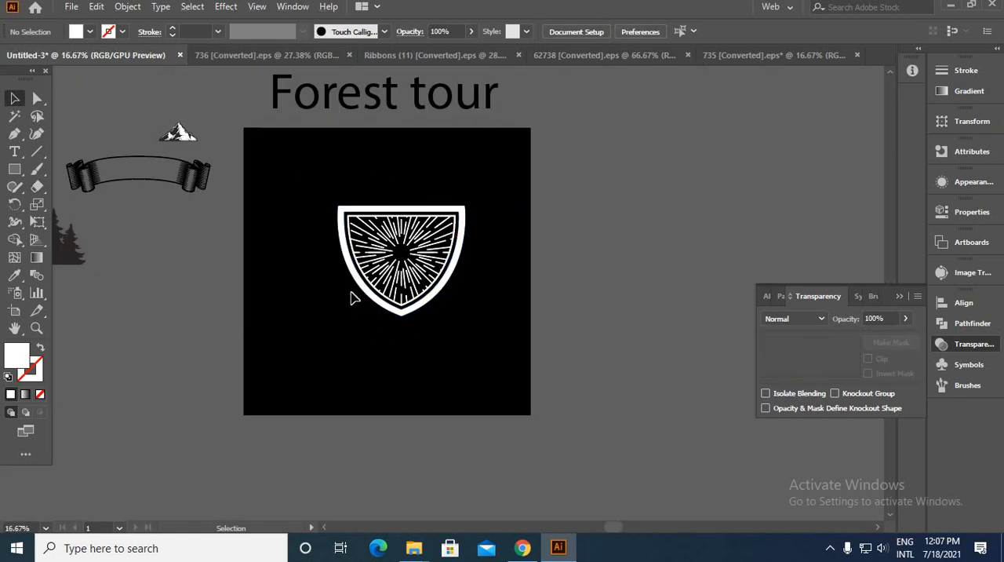
scroll(397, 247, up, 4)
scroll(403, 203, down, 3)
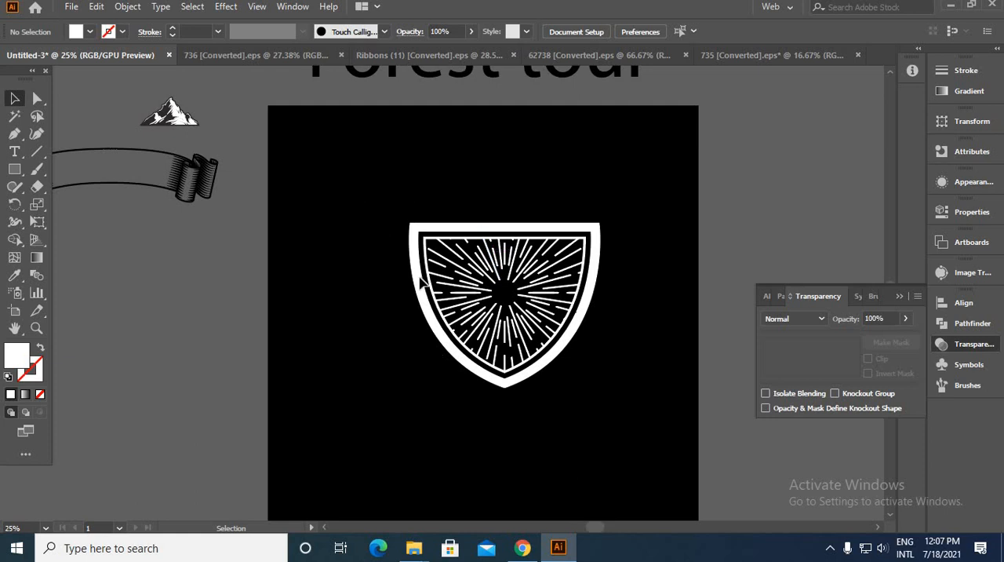
key(ctrl+a)
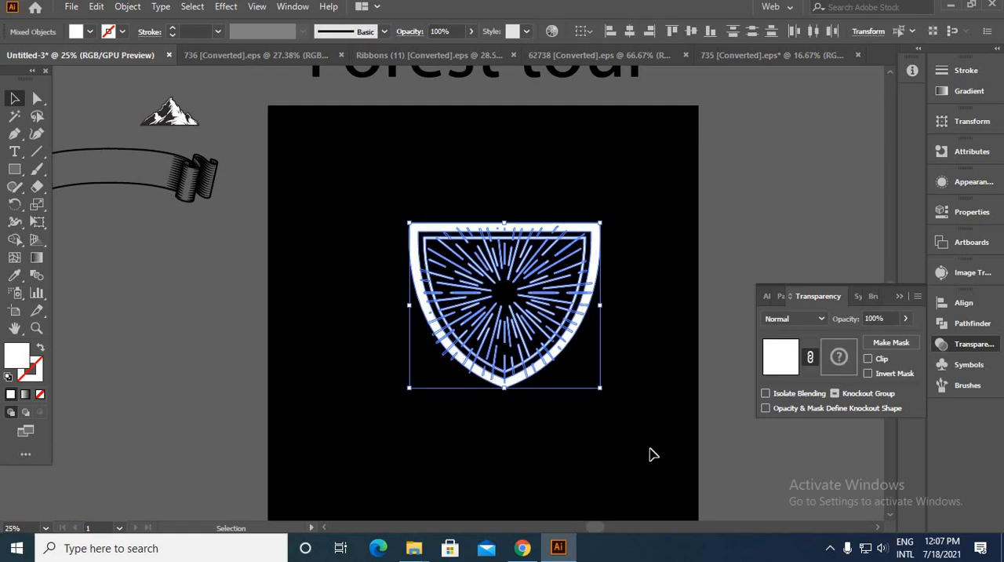
click(473, 434)
scroll(455, 374, down, 2)
drag(515, 367, 391, 351)
scroll(394, 356, up, 1)
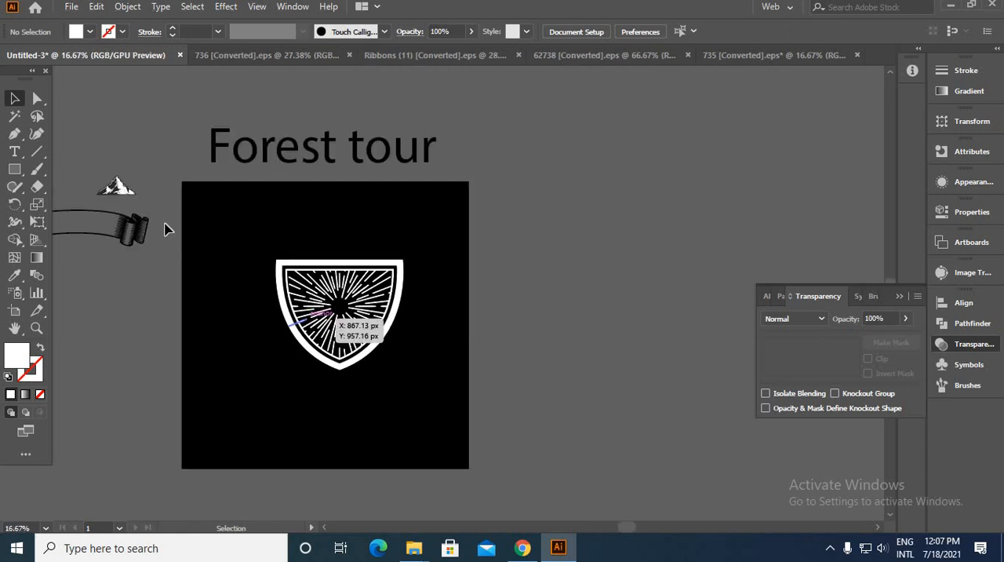
Step: Draw a wide white rectangle across the middle of the shield and extend its left end so both sides overhang equally
click(14, 170)
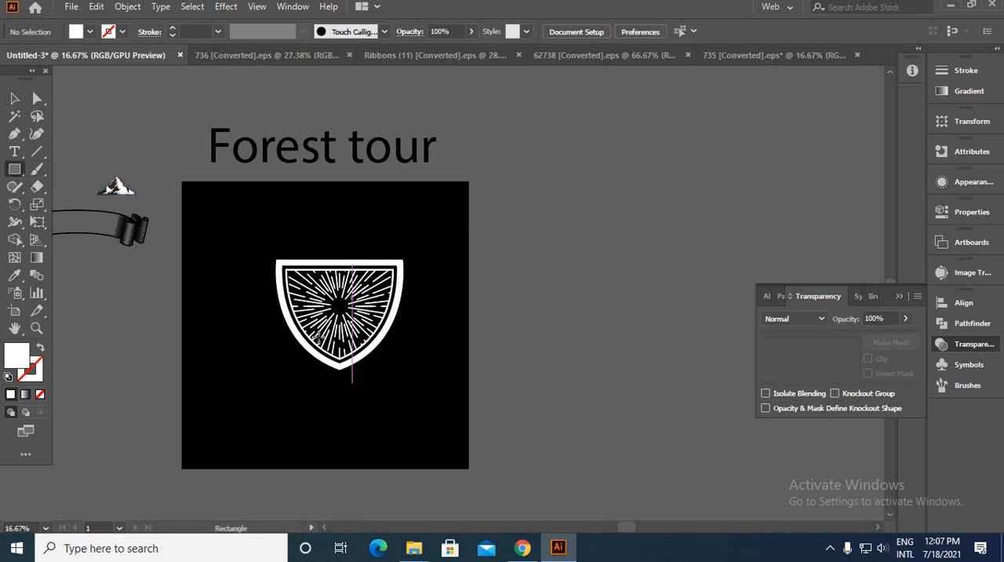
scroll(298, 322, up, 2)
drag(229, 288, 563, 342)
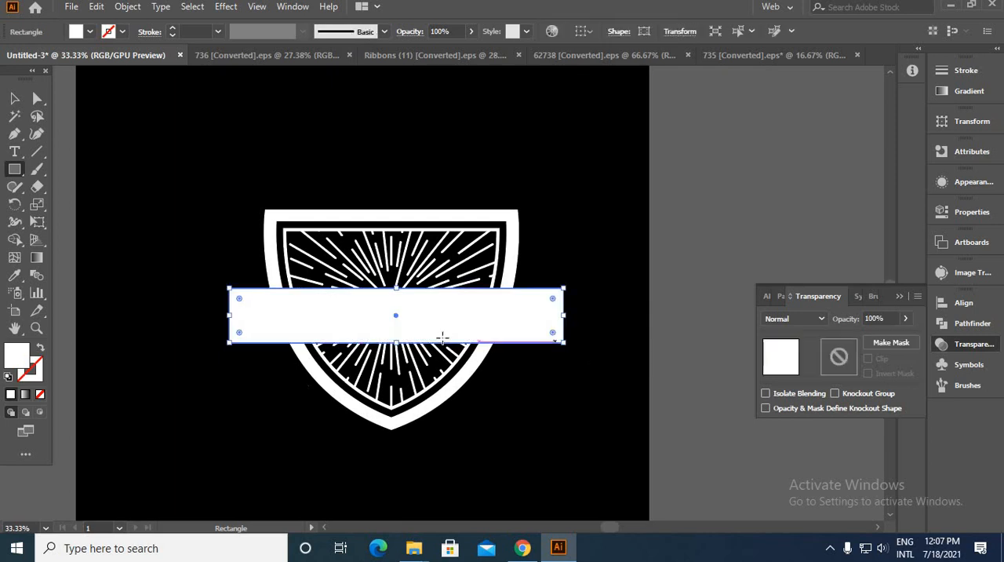
click(17, 100)
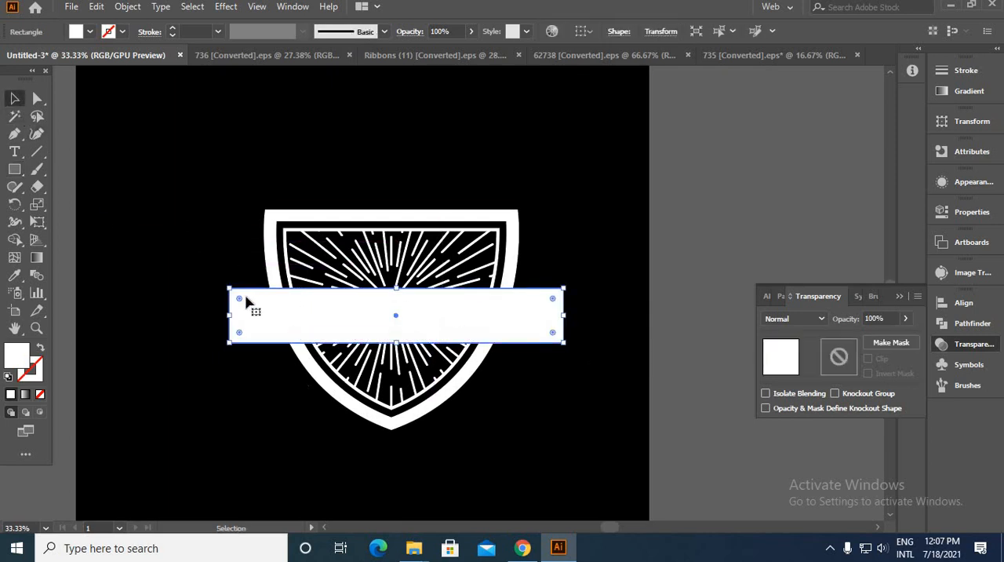
drag(230, 320, 220, 317)
click(296, 424)
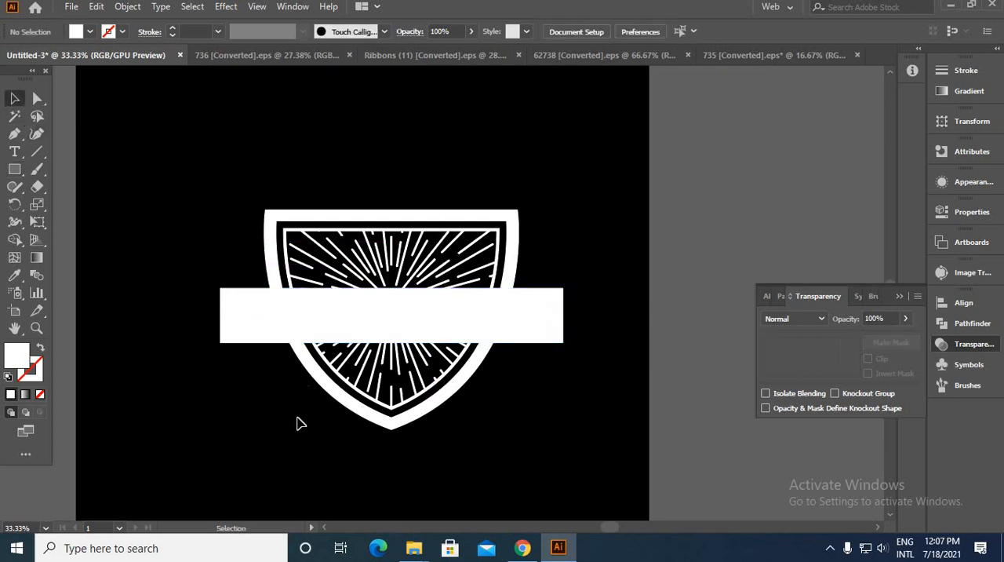
Step: Fill the rectangle across the shield with the background's black
click(332, 335)
click(14, 275)
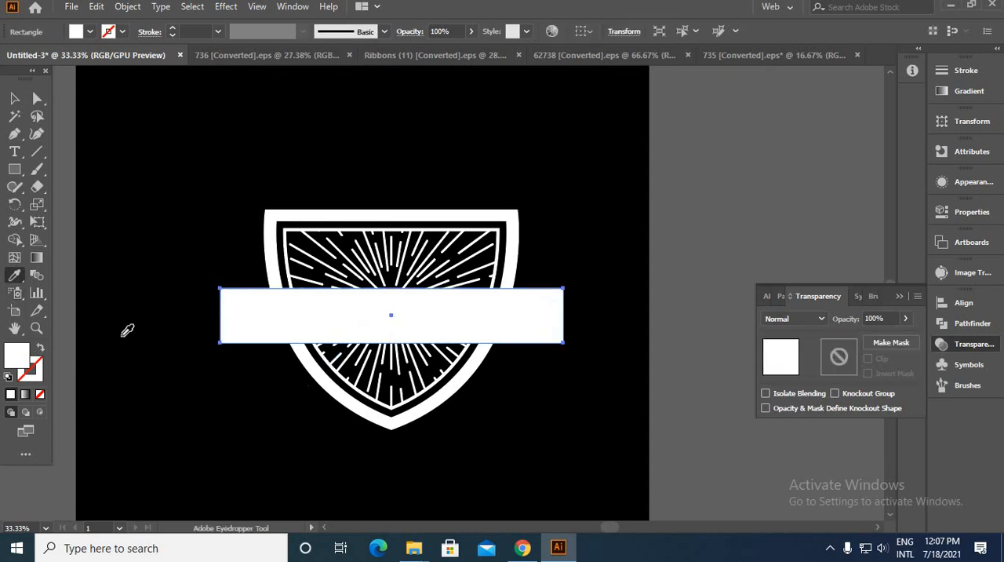
click(122, 335)
key(v)
click(138, 264)
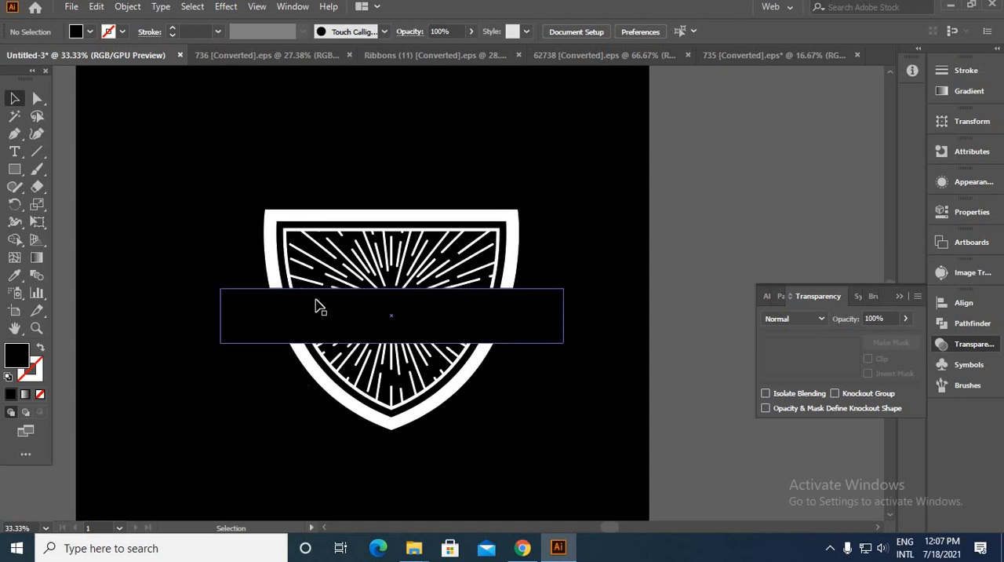
Step: Offset the black rectangle's path by 15 px with miter joins and a miter limit of 4
click(265, 316)
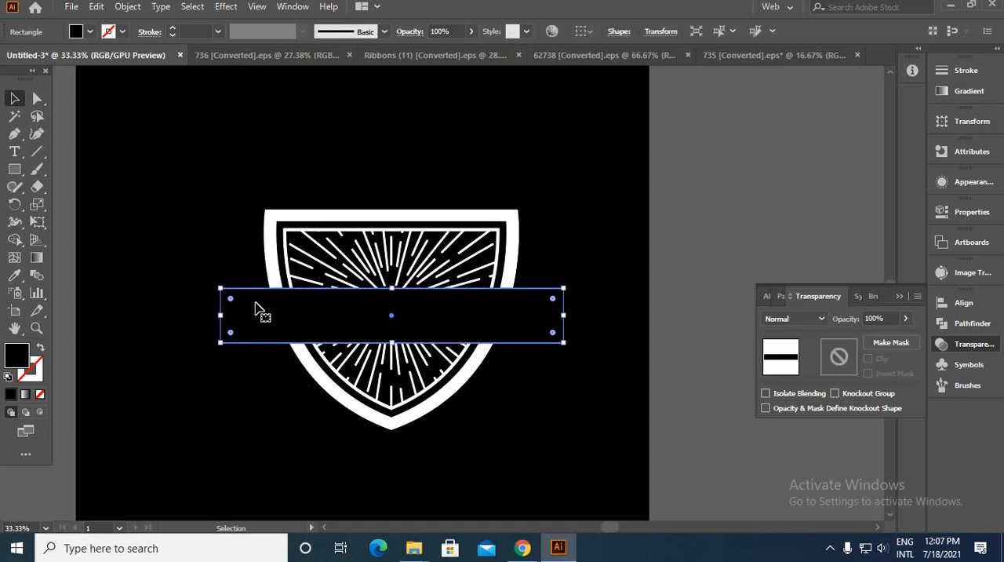
click(128, 7)
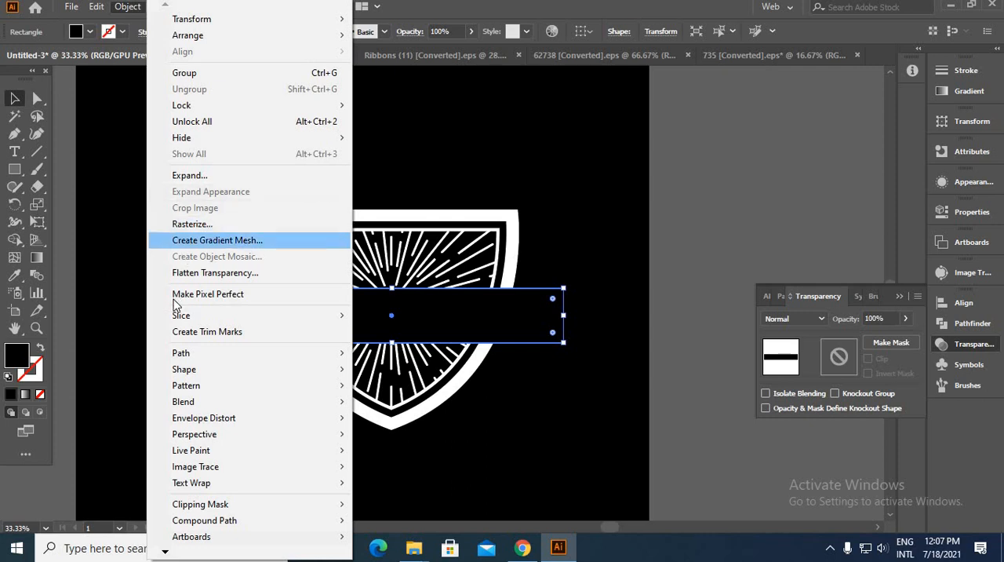
mouse_move(291, 357)
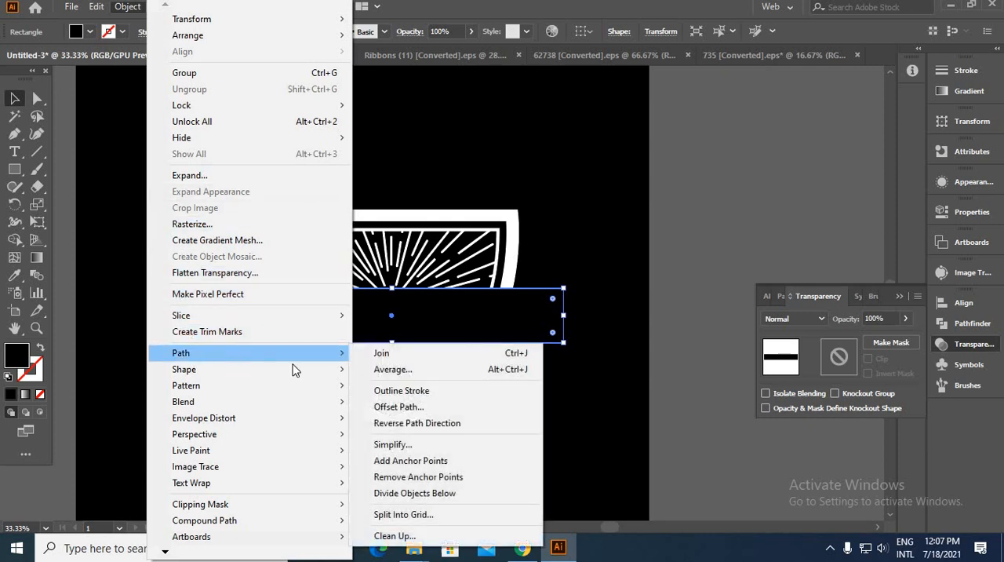
click(455, 406)
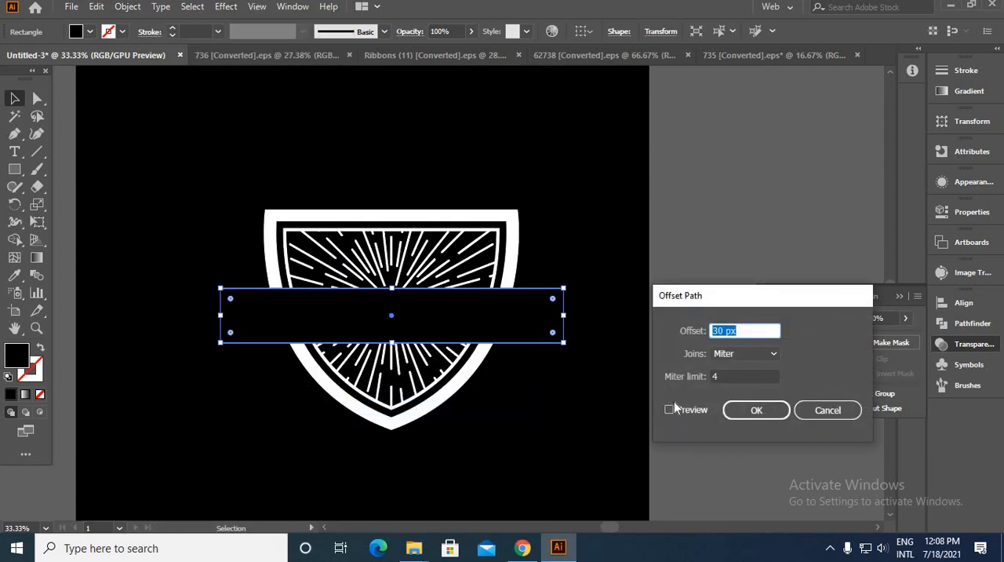
click(671, 410)
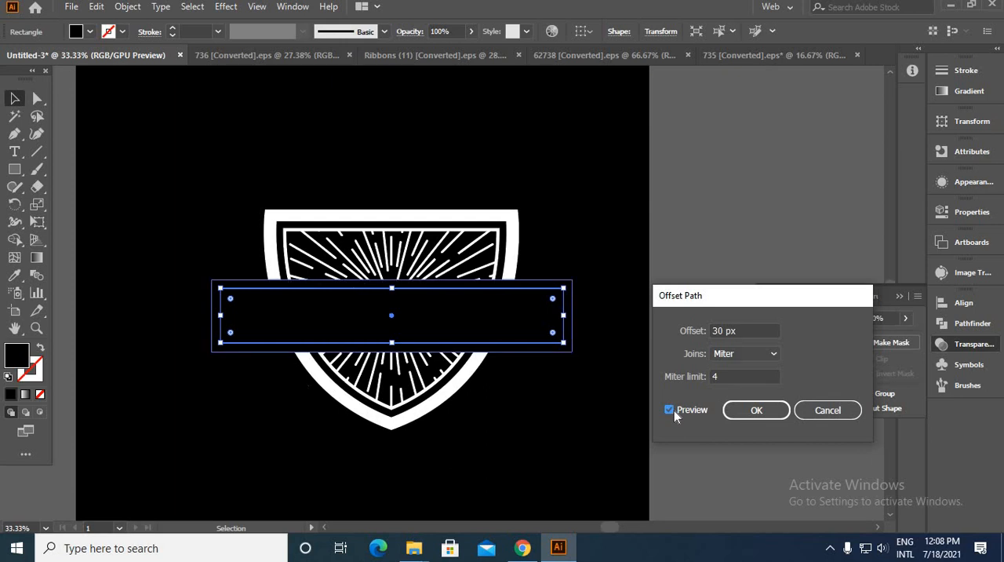
double_click(723, 331)
text(17)
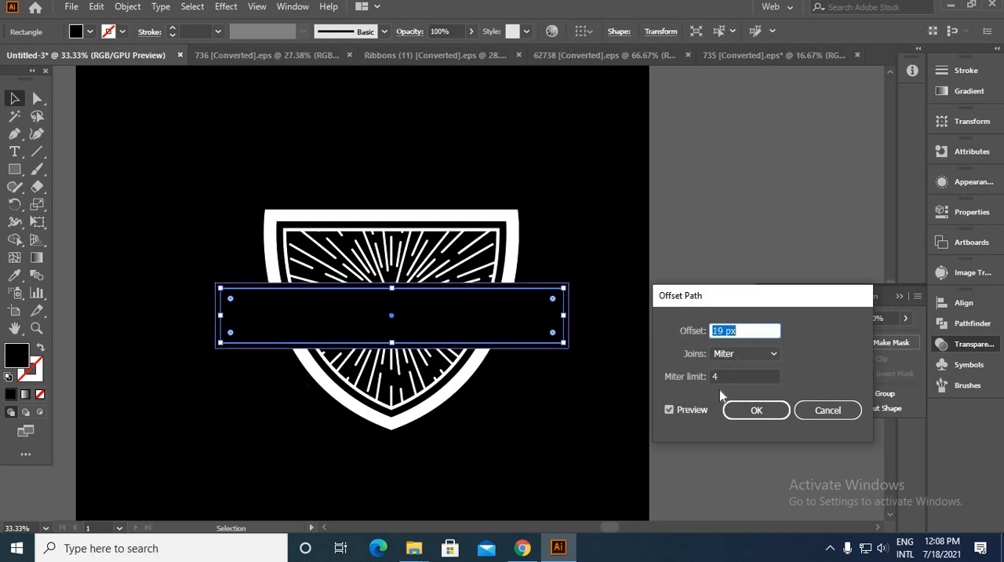
key(Down)
key(Down)
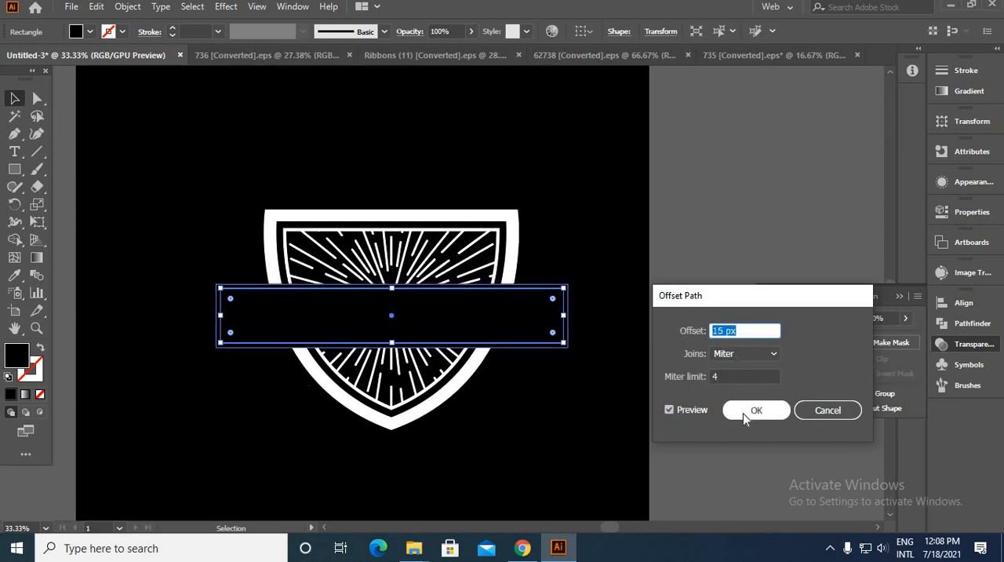
click(743, 413)
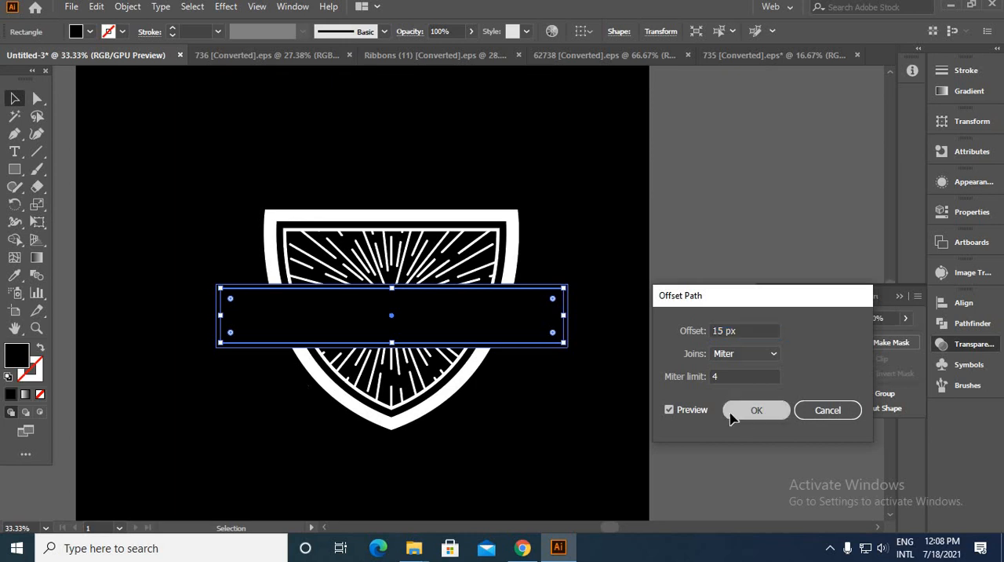
Step: Fill the offset rectangle with the shield outline's white to form a border around the black band
click(15, 275)
click(270, 214)
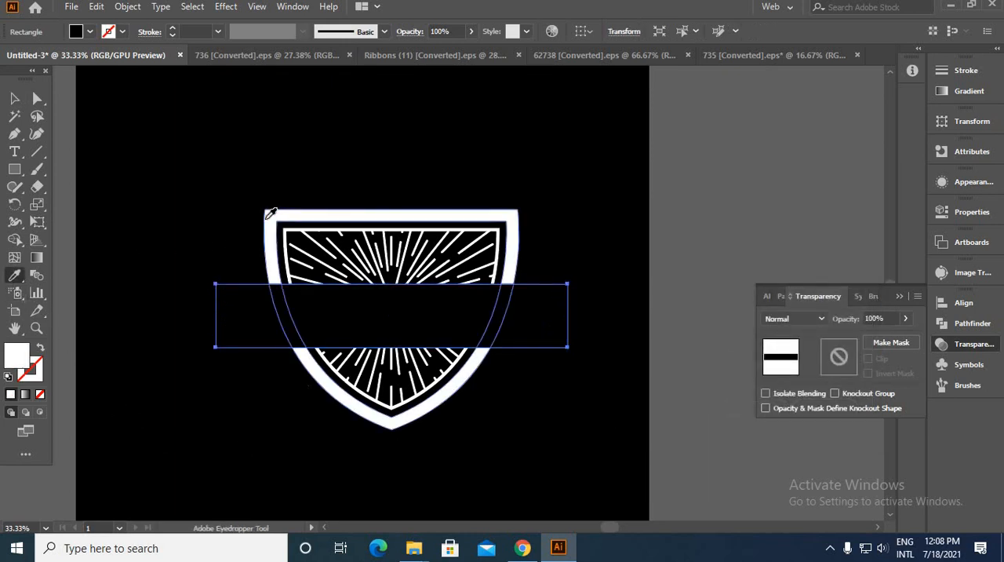
click(14, 98)
click(182, 259)
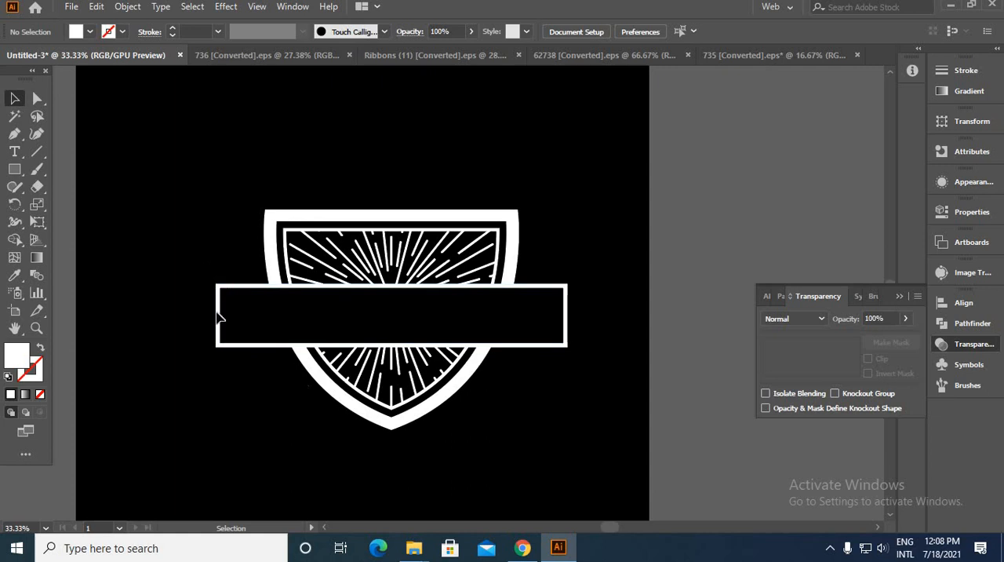
Step: Select both band rectangles and erase their left and right ends, leaving white lines only along the long edges
drag(231, 397, 231, 397)
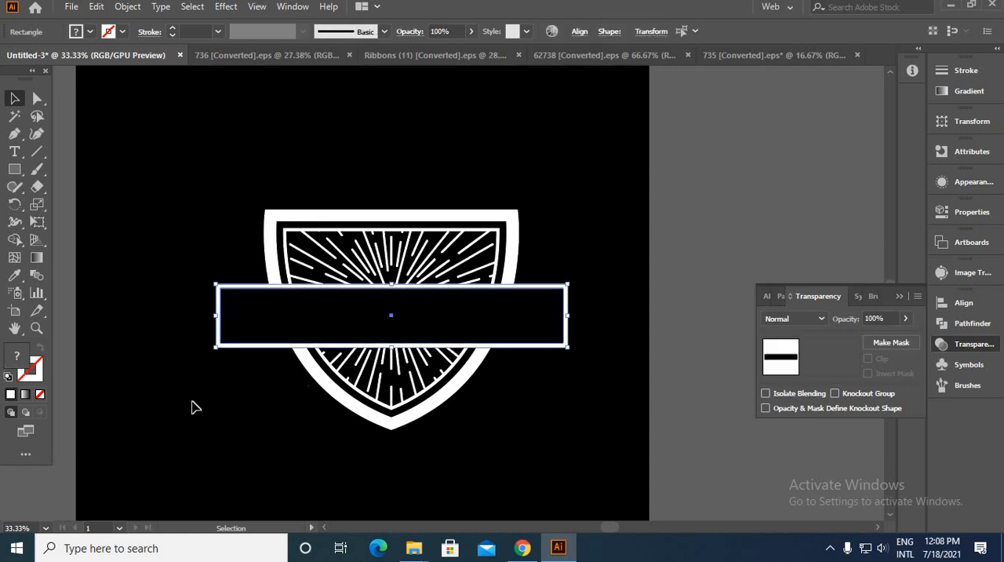
click(37, 186)
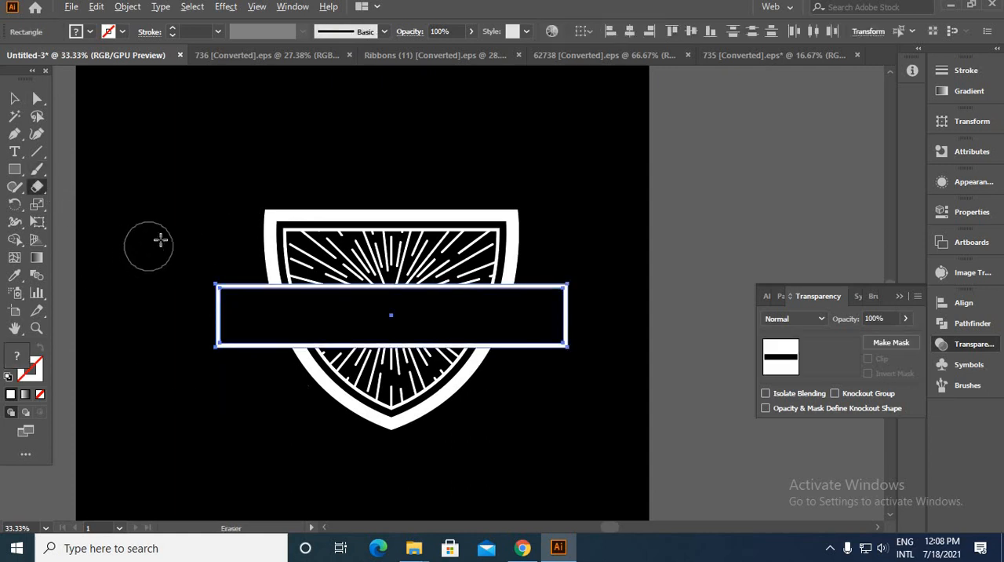
drag(160, 238, 229, 429)
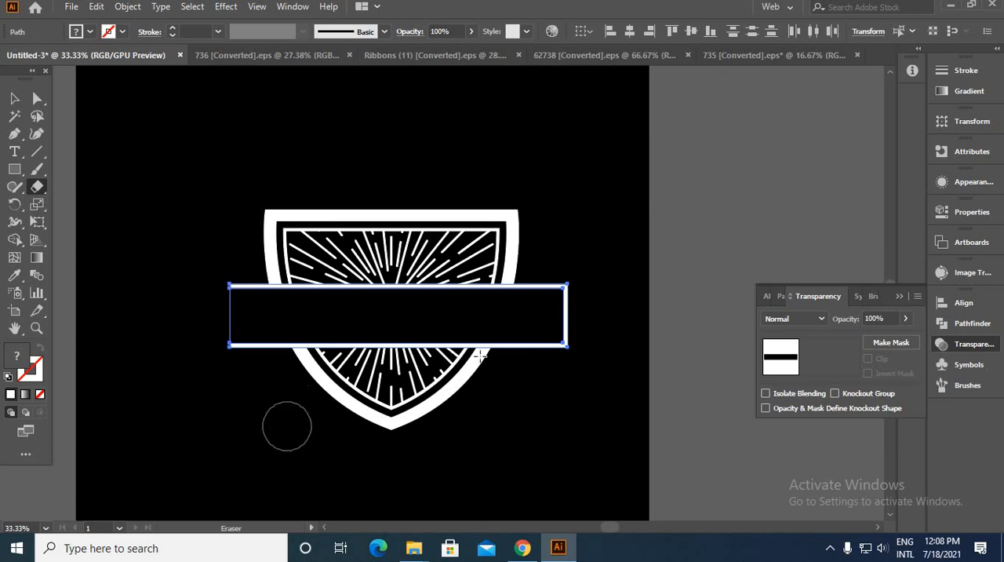
drag(565, 295, 612, 410)
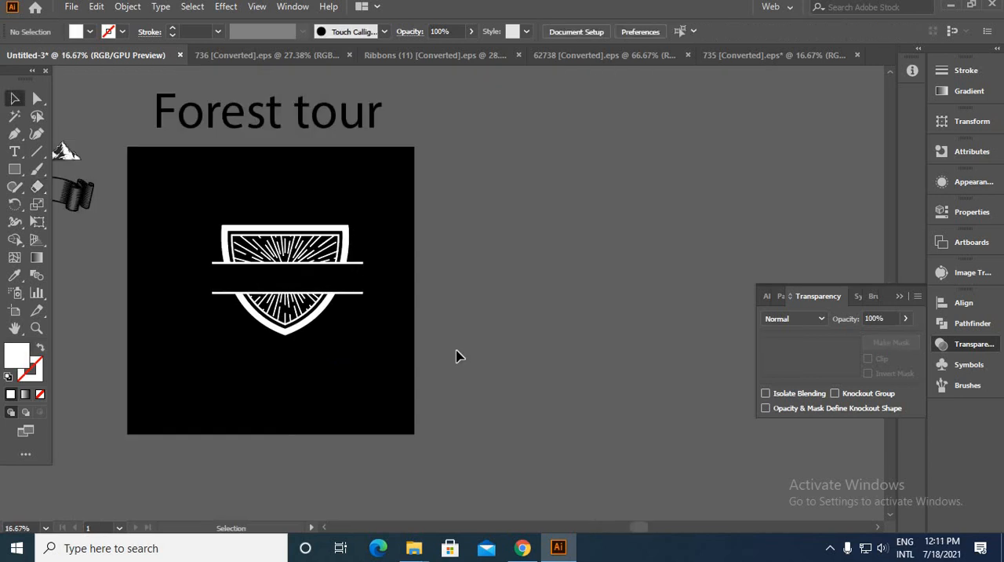
Step: Move the band with its white edge lines off the shield to the empty area right of the artboard
drag(356, 373, 437, 433)
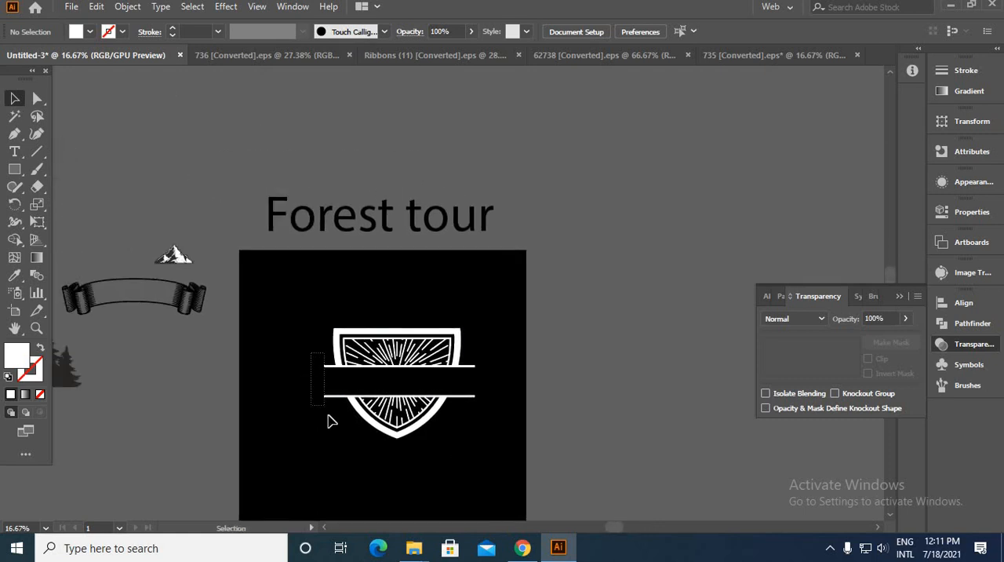
click(351, 397)
drag(365, 384, 597, 375)
click(584, 434)
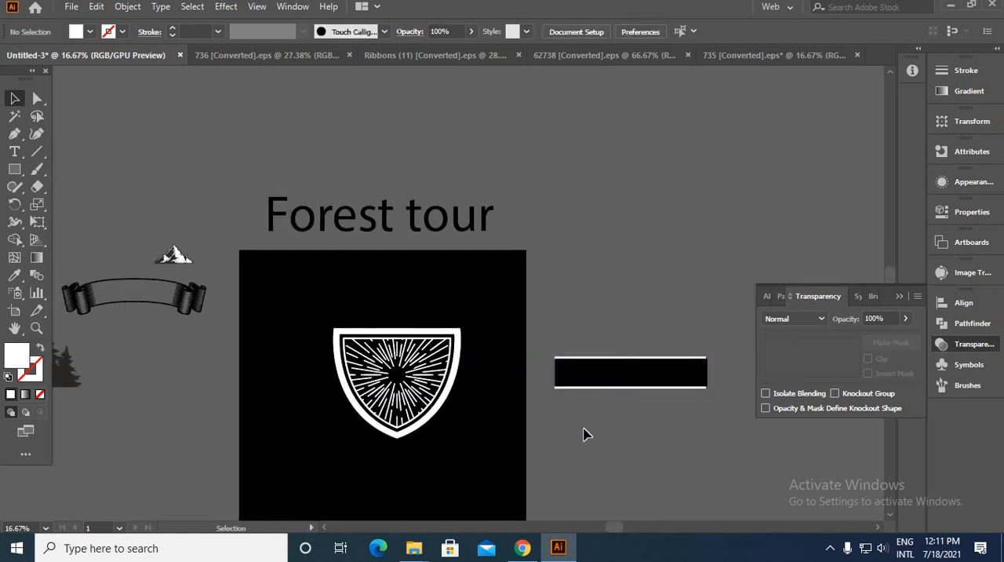
Step: Place the forest silhouette, scaled down, over the left end of the band's upper white line, beside the artboard
alt+scroll(227, 351, down, 3)
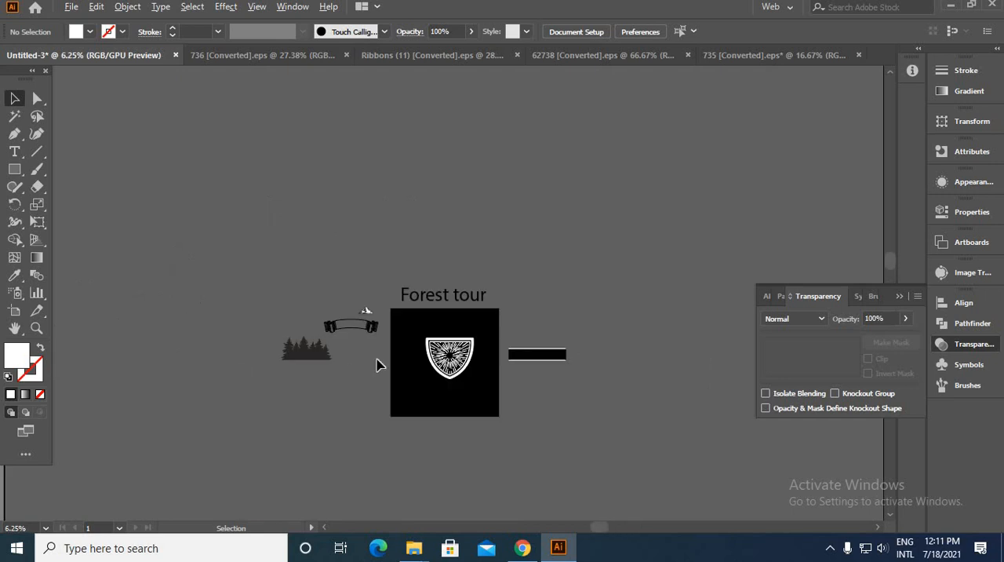
alt+scroll(329, 361, up, 2)
drag(269, 356, 578, 365)
key(ctrl+z)
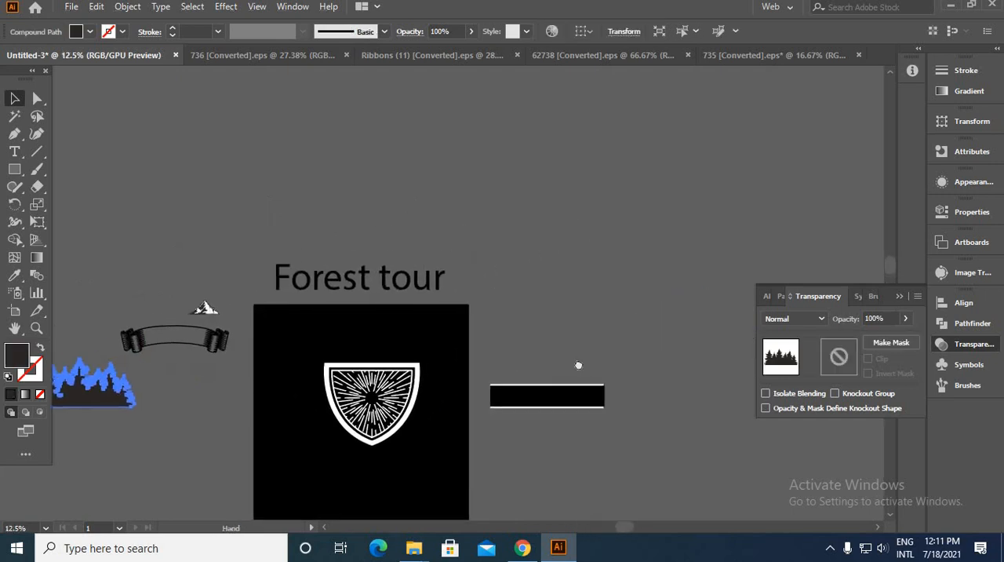
drag(123, 390, 585, 355)
alt+scroll(584, 355, up, 3)
drag(673, 272, 545, 389)
alt+scroll(515, 365, down, 4)
alt+scroll(493, 383, up, 3)
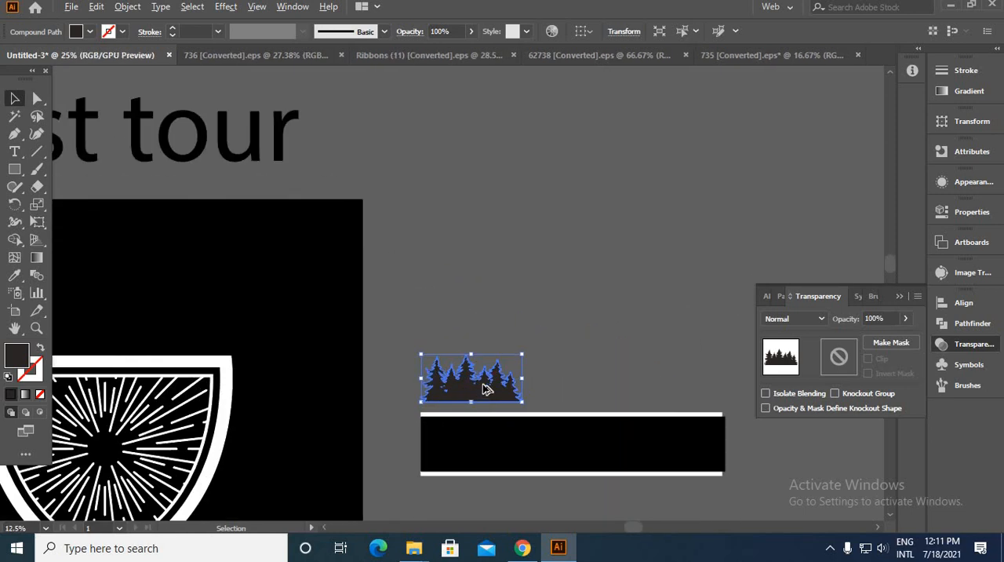
drag(471, 403, 476, 413)
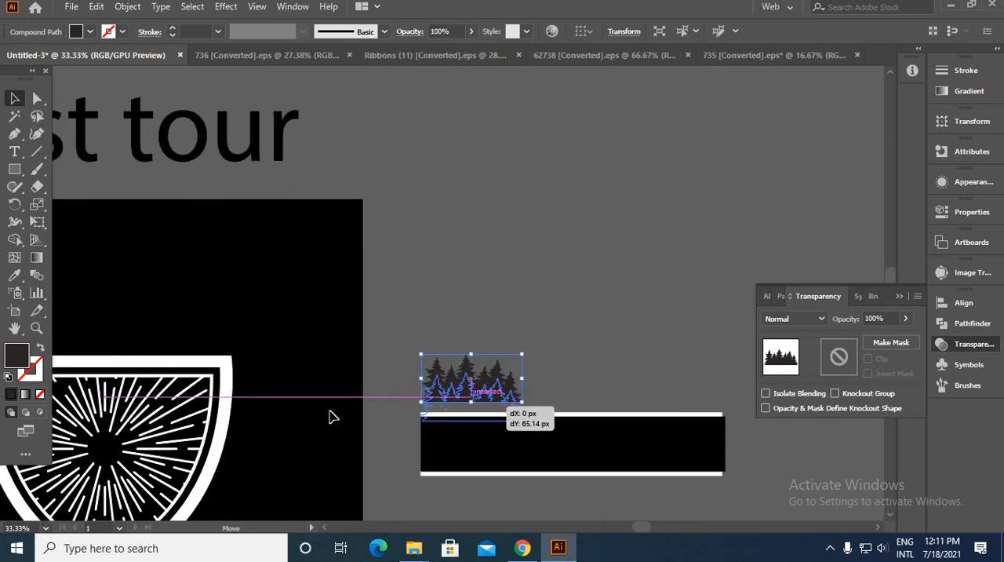
Step: Recolor the forest silhouette by sampling the band's black fill
click(14, 275)
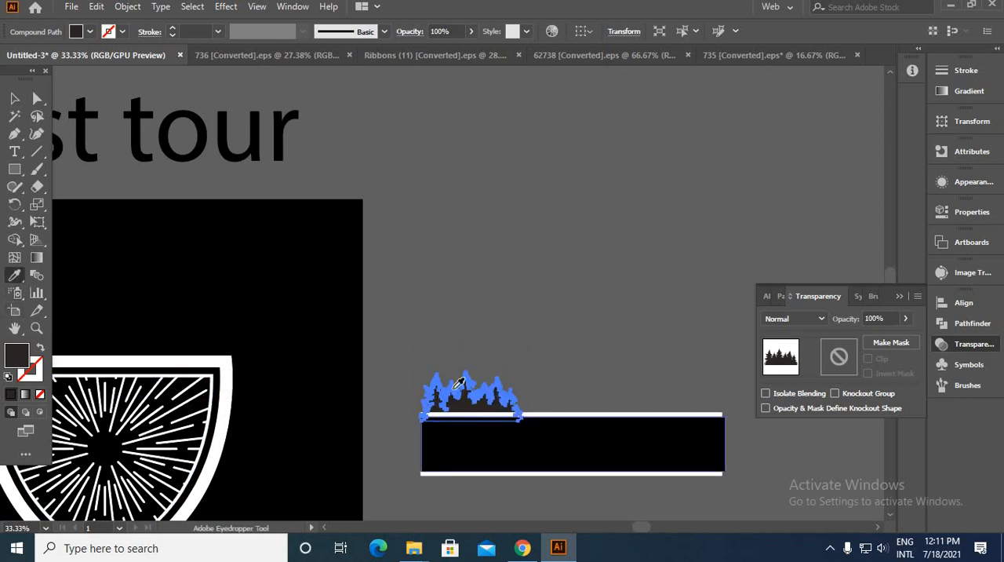
click(459, 382)
key(v)
click(560, 358)
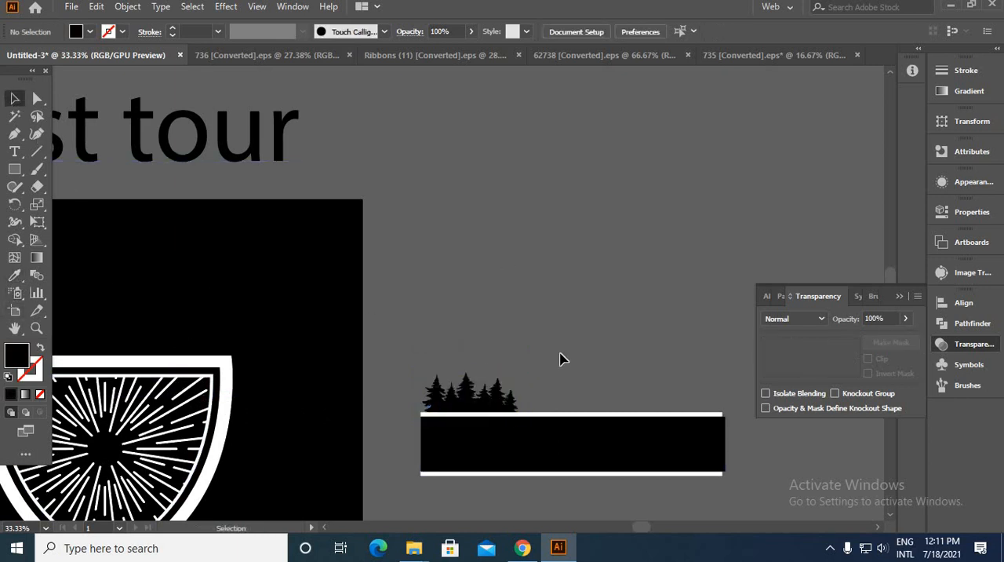
Step: Group the black band with its white edge lines, leaving the forest silhouette out of the group
drag(557, 352, 578, 287)
alt+scroll(538, 340, up, 2)
mouse_move(500, 357)
mouse_down()
mouse_move(475, 353)
mouse_move(493, 346)
mouse_up()
key(ctrl+z)
drag(641, 300, 681, 513)
key(a)
key(ctrl+g)
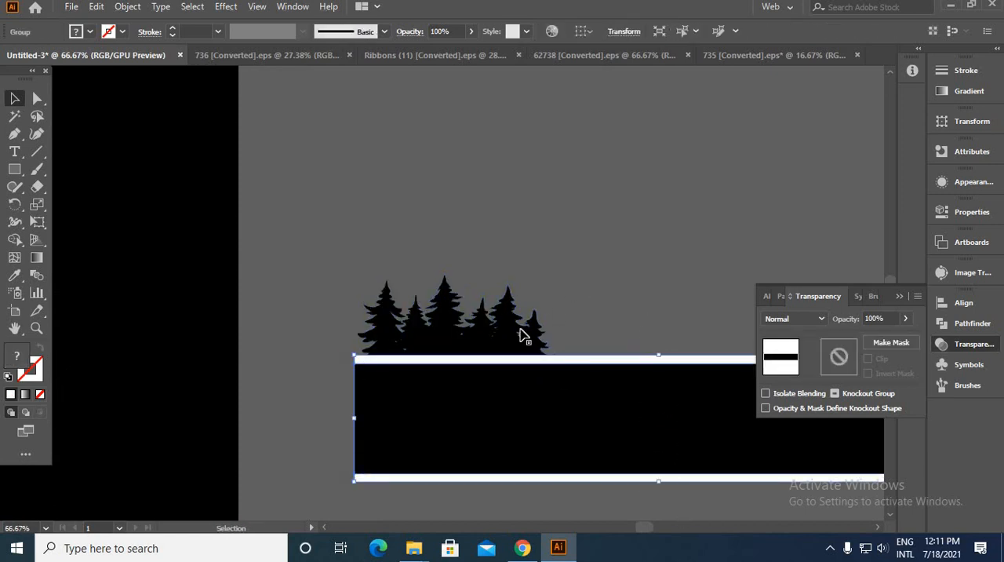
Step: Shift the forest silhouette slightly to meet the band's left end and place a copy above the band's right end
click(520, 328)
drag(515, 314, 507, 318)
click(568, 292)
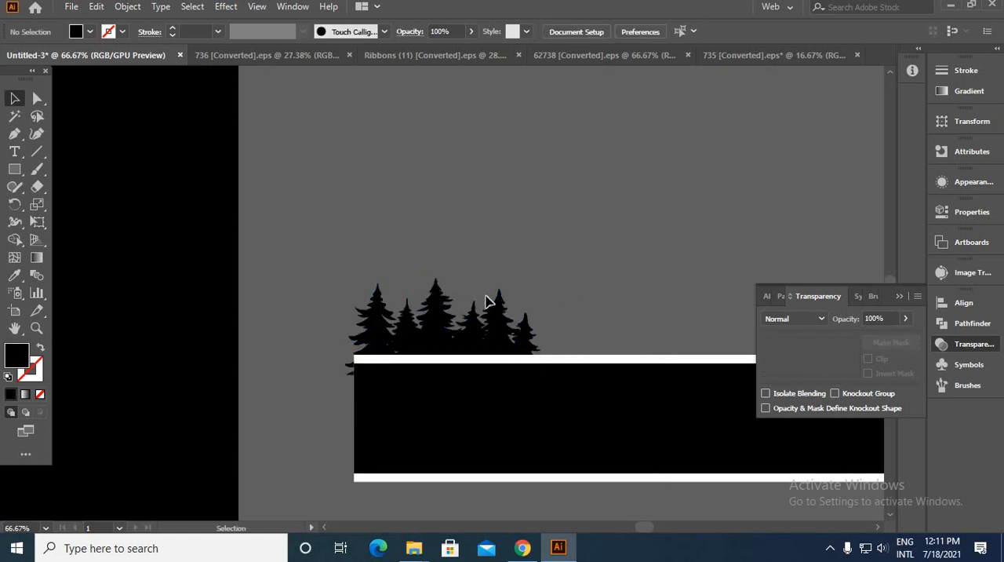
scroll(489, 298, down, 3)
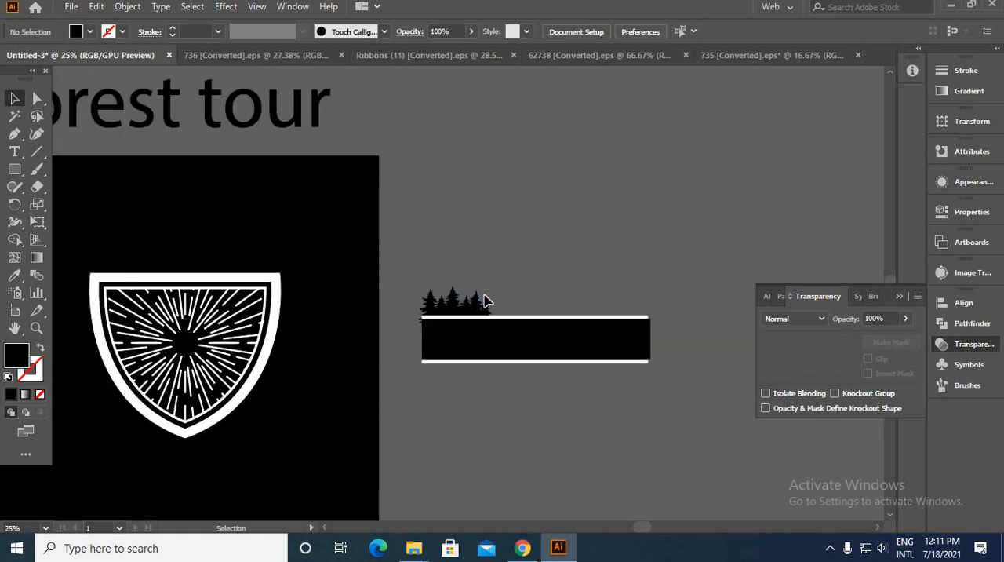
drag(484, 301, 633, 296)
scroll(478, 267, down, 2)
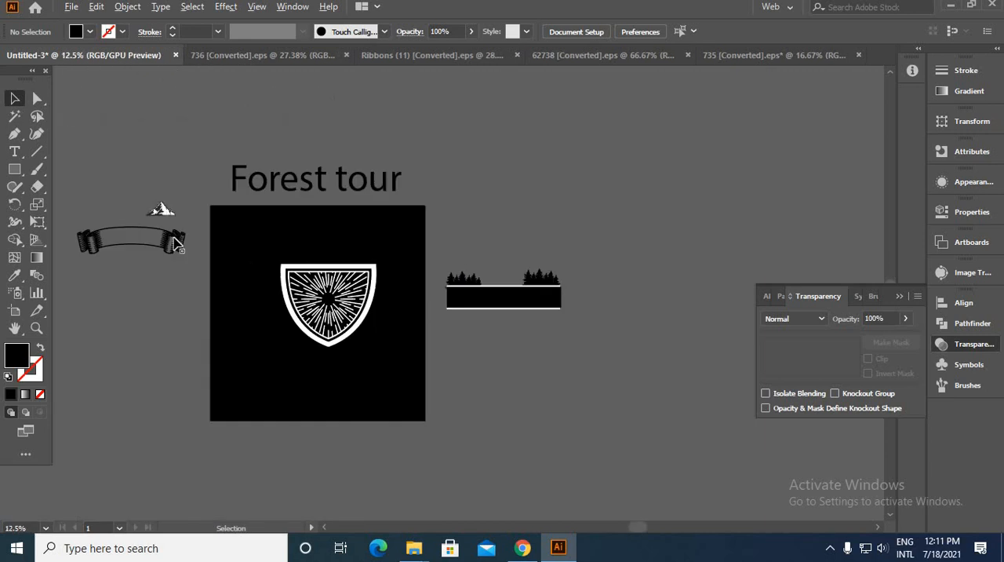
Step: Move the mountain artwork onto the band's upper edge between the two forests and enlarge it to overlap their inner trees
click(165, 214)
drag(167, 217, 511, 281)
scroll(524, 277, up, 6)
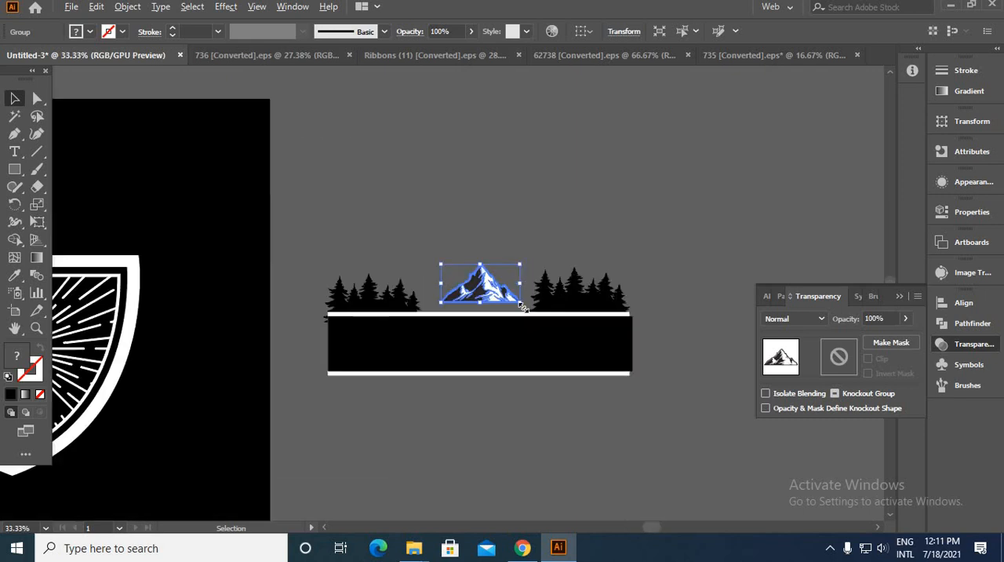
scroll(408, 203, down, 2)
drag(409, 201, 405, 137)
drag(392, 241, 392, 265)
Step: Send the mountain to the back, behind the band and both forest silhouettes
right_click(390, 248)
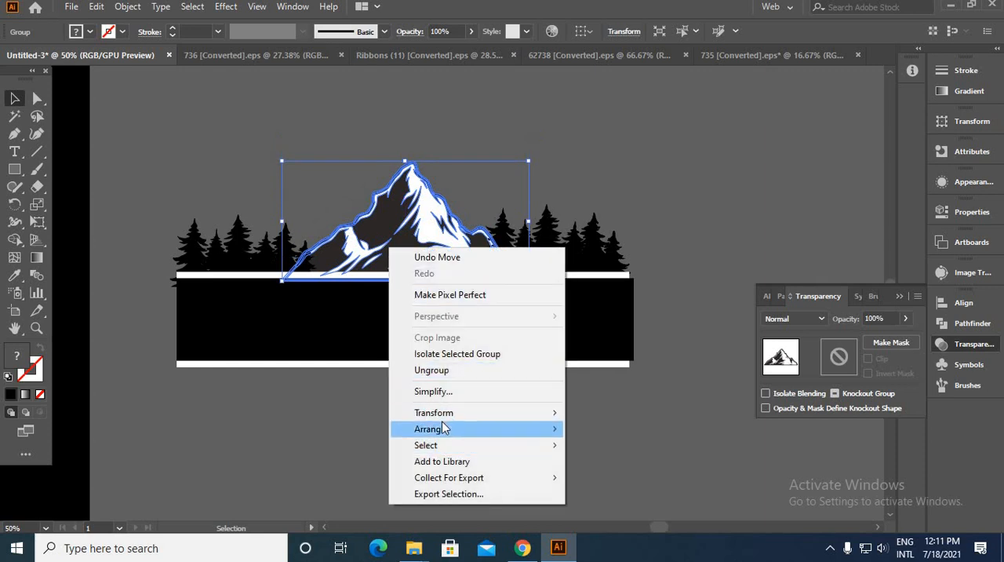
mouse_move(449, 432)
click(608, 478)
click(506, 445)
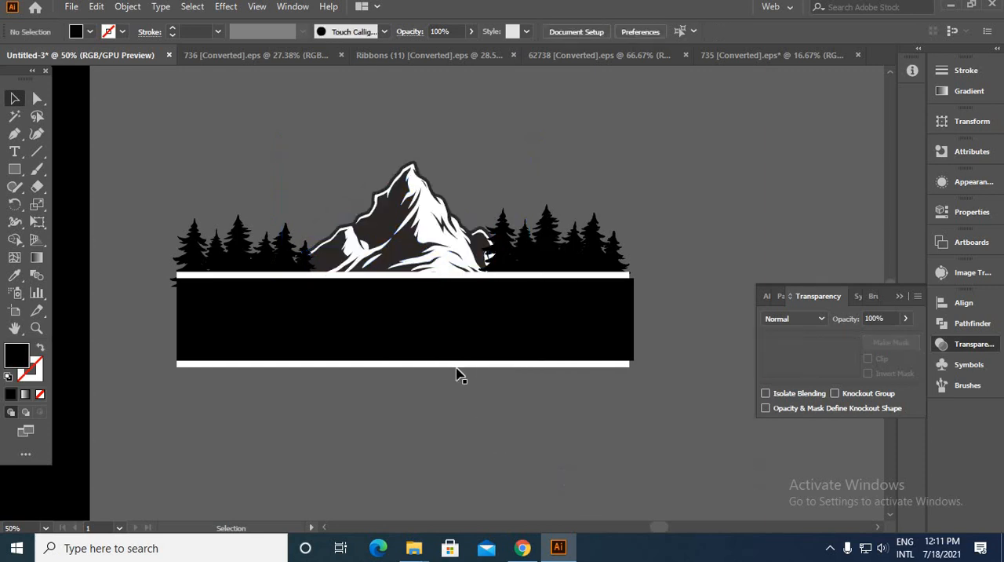
Step: Isolate the mountain group and change its dark grey base shape to pure black, 000000
scroll(390, 249, up, 2)
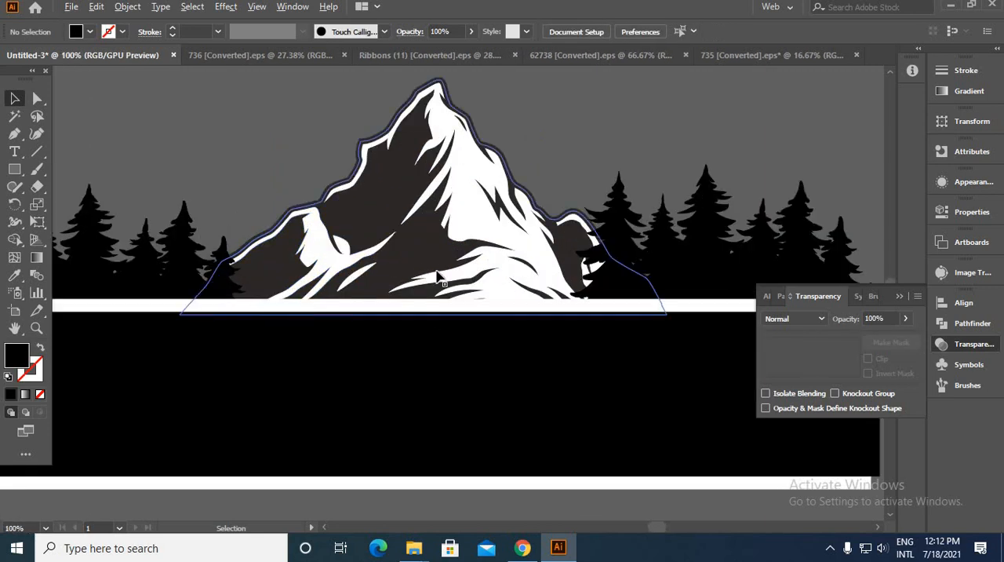
double_click(415, 260)
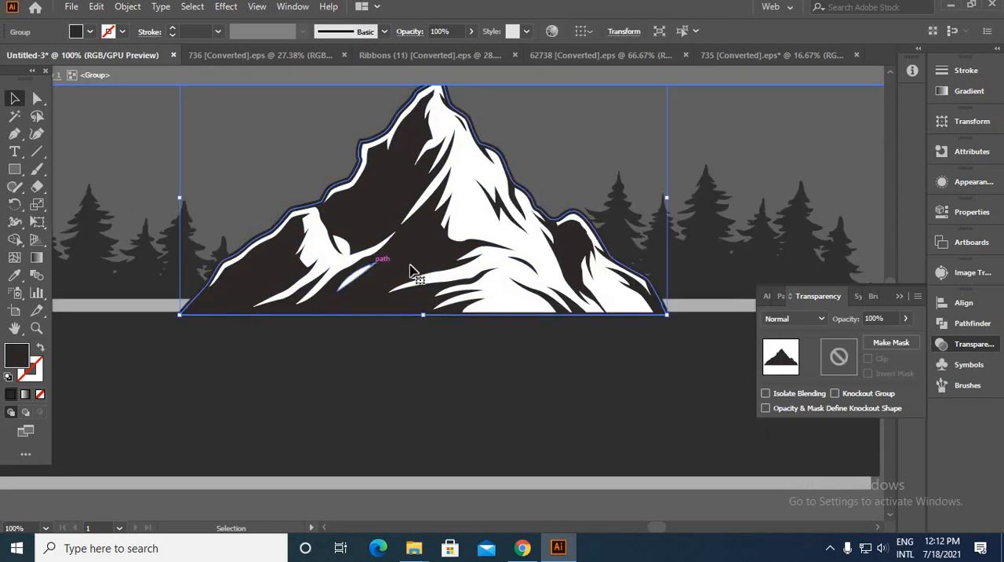
double_click(24, 352)
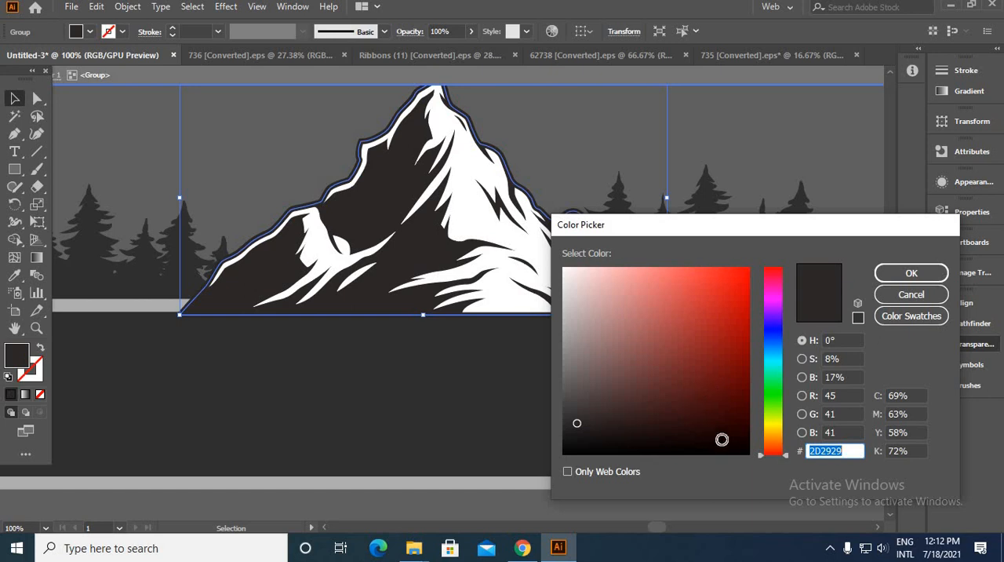
drag(722, 439, 753, 458)
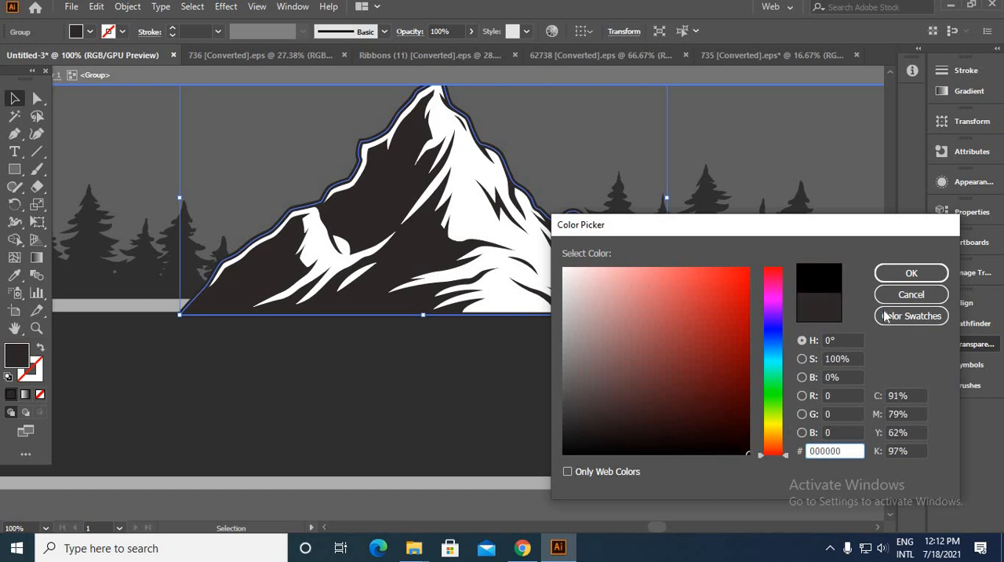
click(911, 273)
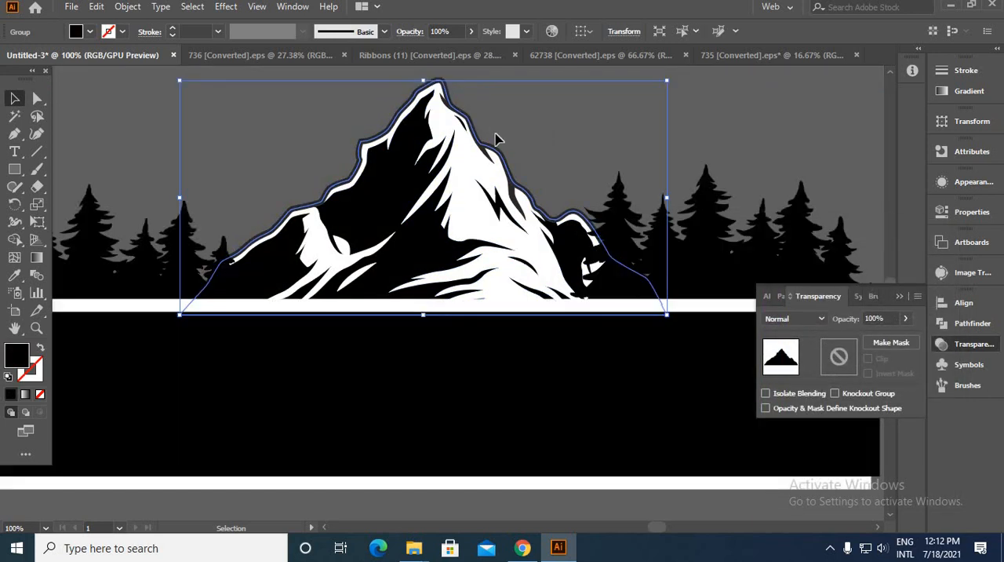
click(525, 138)
Step: Enlarge the mountain further so it rises higher above the forests, keeping it centred on the band
scroll(523, 142, down, 4)
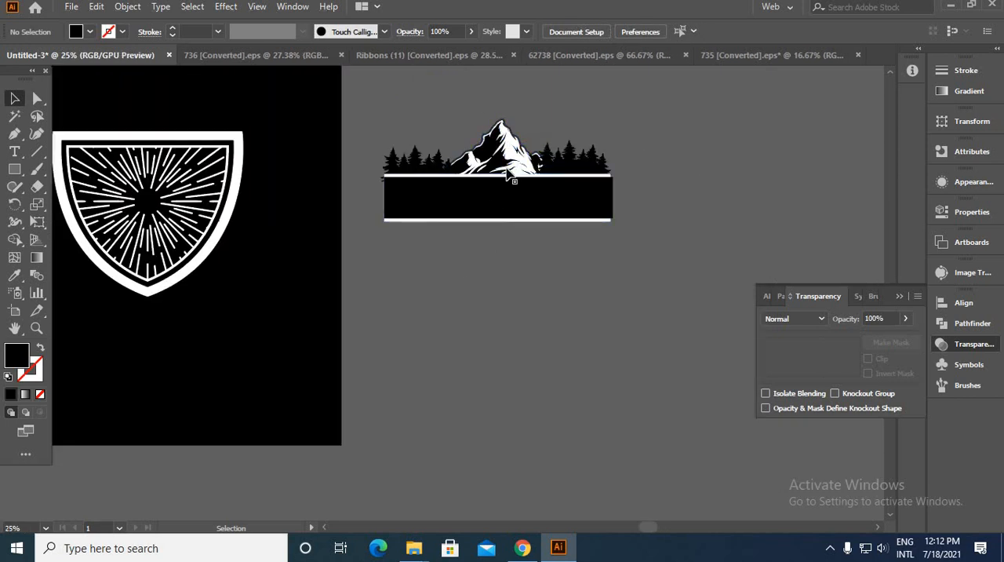
click(508, 162)
key(space)
drag(511, 166, 468, 285)
mouse_move(459, 237)
mouse_down()
mouse_move(453, 202)
mouse_move(456, 219)
mouse_up()
click(467, 200)
scroll(467, 200, down, 3)
scroll(451, 206, up, 1)
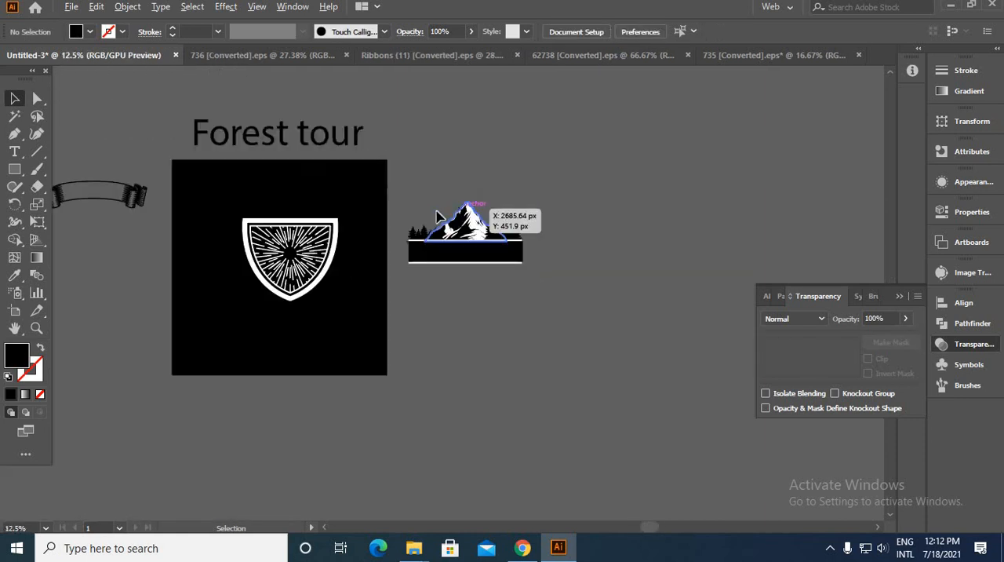
Step: Group the mountain, both forest silhouettes and the band into one object
drag(569, 306, 575, 306)
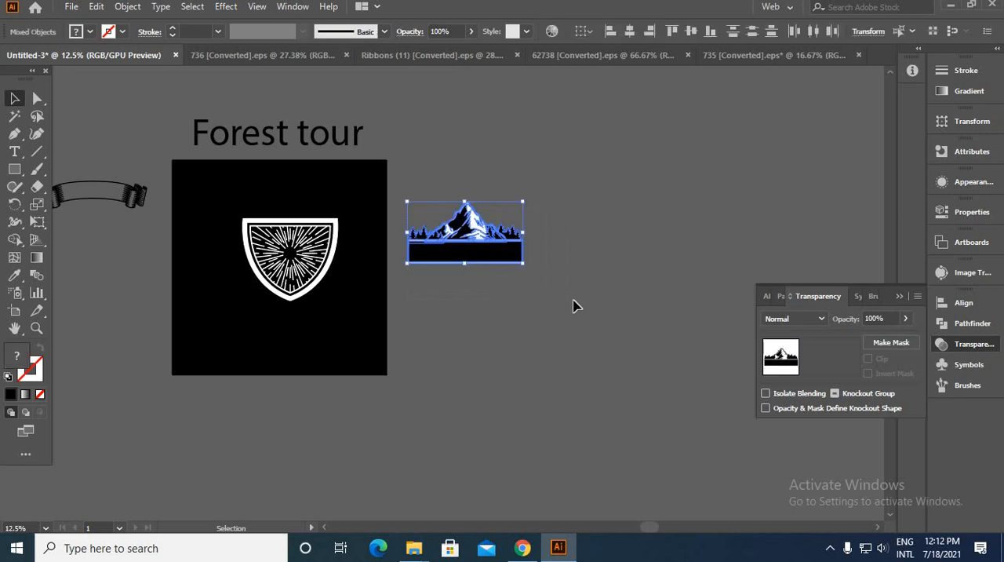
key(ctrl+g)
click(558, 307)
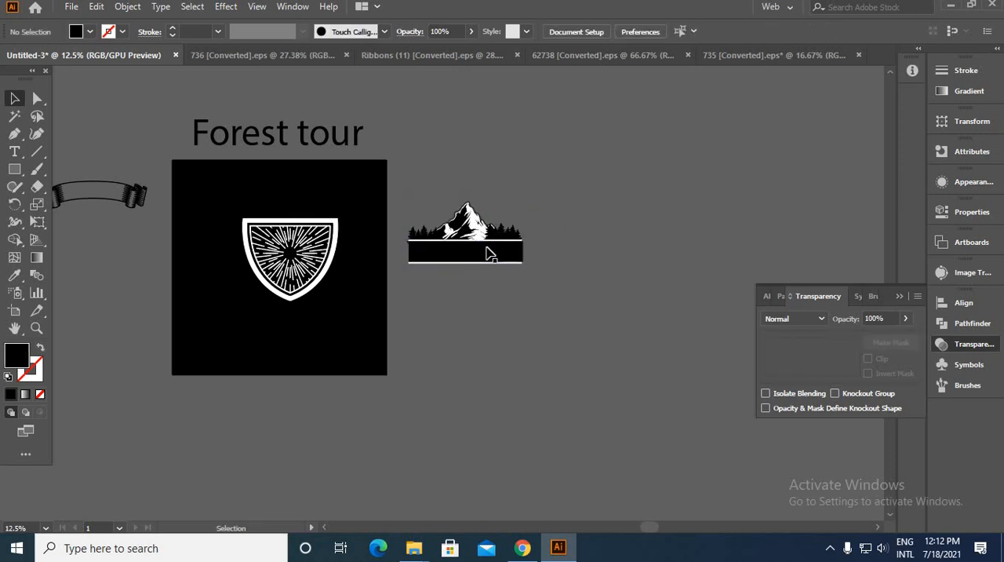
Step: Move the grouped mountain scene onto the shield and scale it down so the band matches the shield's width
drag(451, 269, 357, 271)
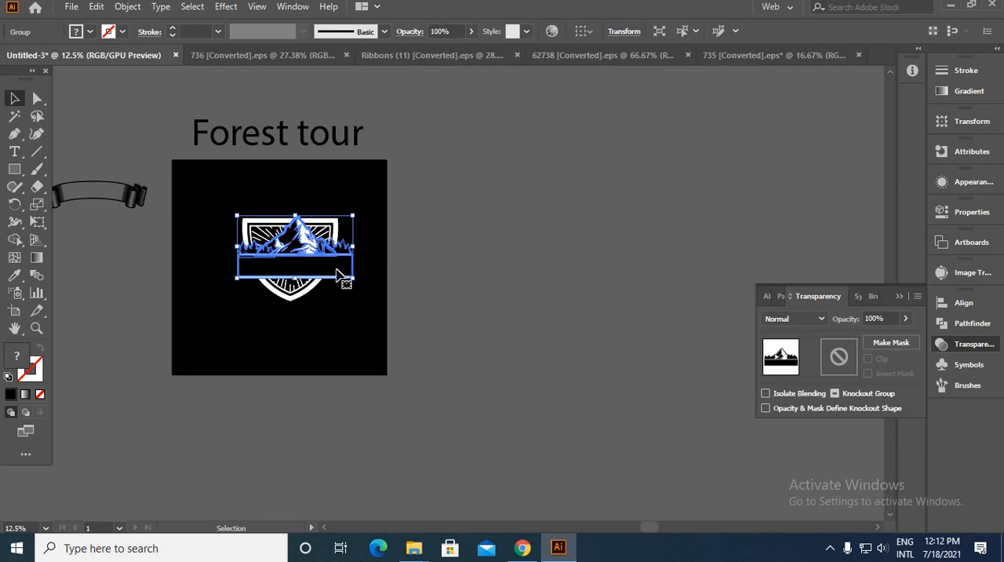
scroll(306, 255, up, 2)
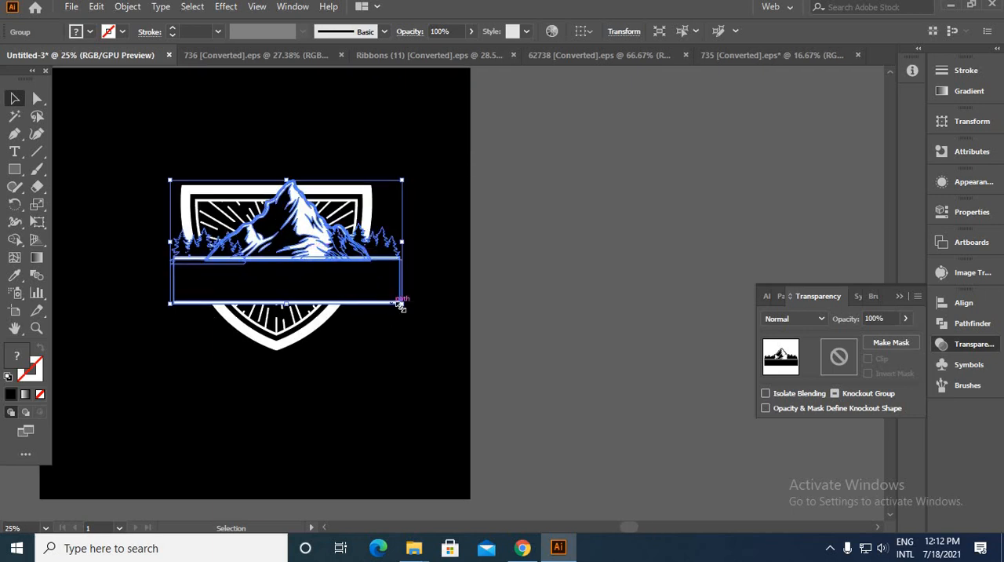
drag(401, 306, 341, 298)
scroll(296, 281, up, 1)
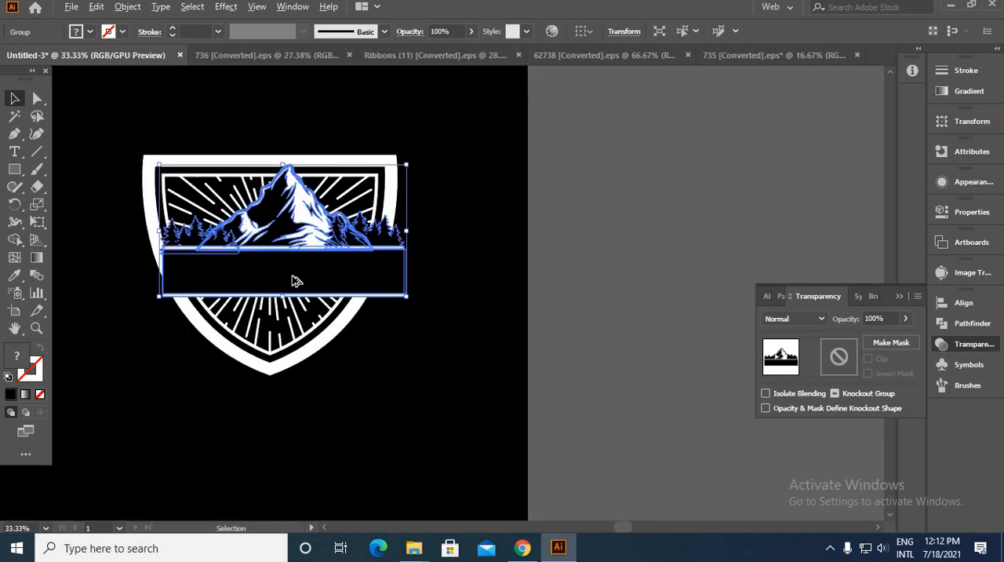
mouse_move(287, 283)
mouse_down()
mouse_move(274, 280)
mouse_move(288, 288)
mouse_up()
mouse_move(390, 299)
mouse_down()
mouse_move(397, 311)
mouse_move(398, 301)
mouse_up()
drag(325, 274, 321, 272)
click(466, 274)
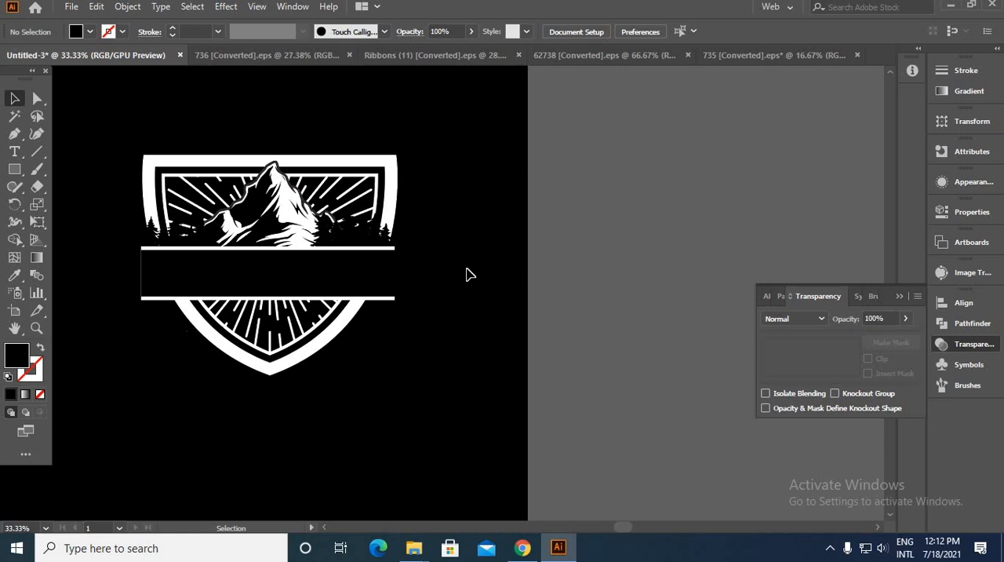
Step: Isolate the mountain scene group and group its two forest silhouettes together
scroll(178, 249, up, 2)
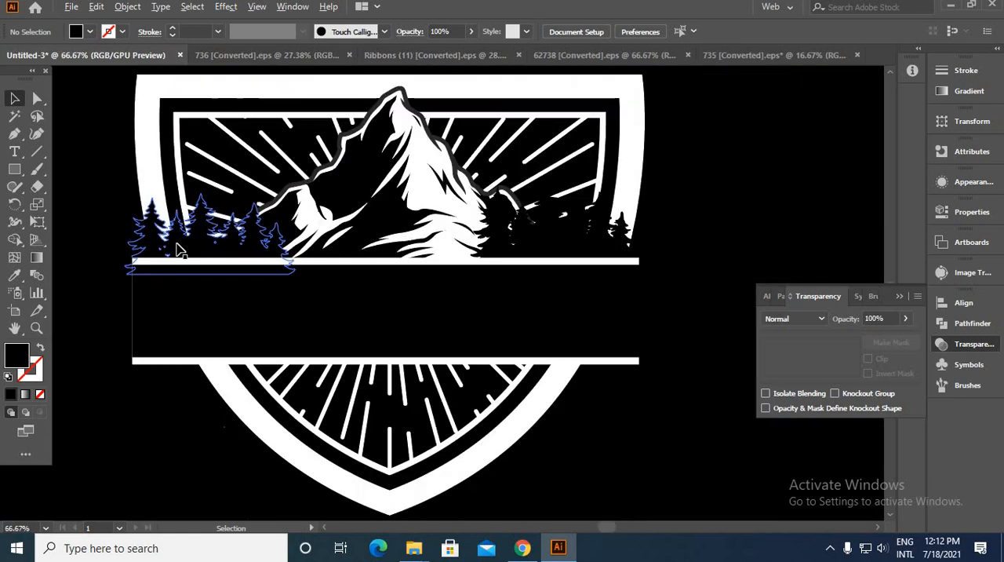
scroll(180, 249, down, 3)
drag(352, 269, 337, 360)
scroll(331, 357, up, 3)
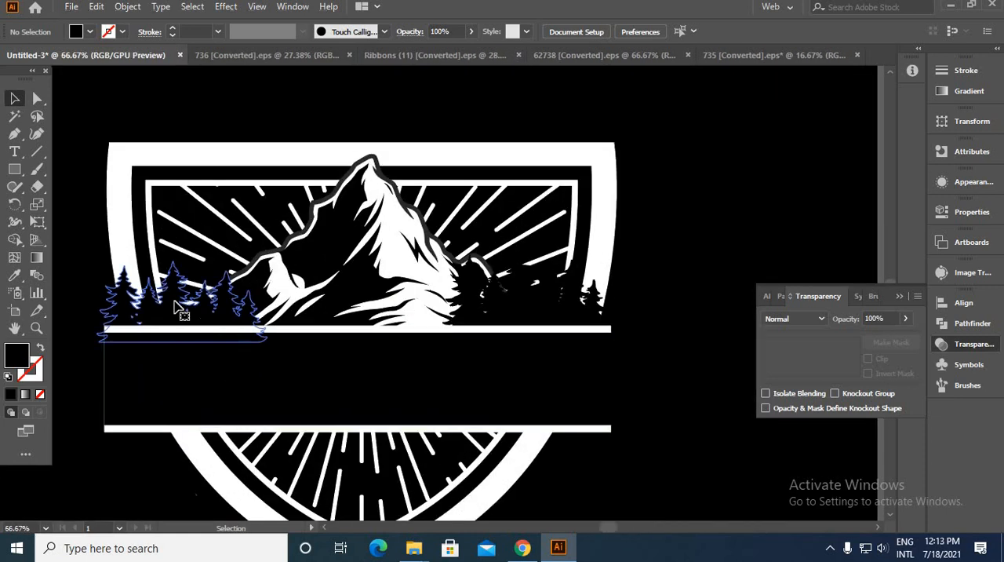
click(179, 308)
double_click(555, 317)
click(555, 317)
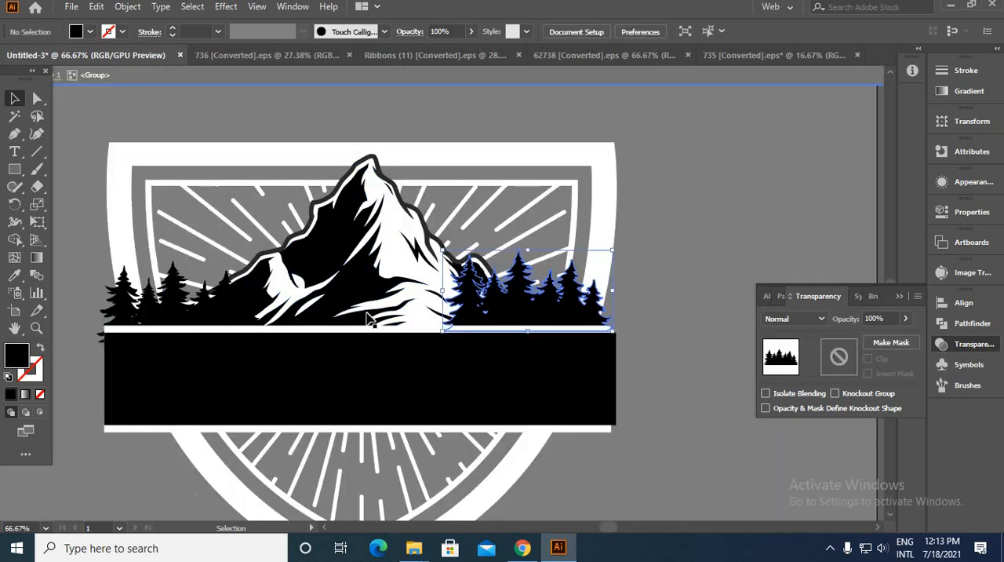
shift+click(155, 319)
key(ctrl+g)
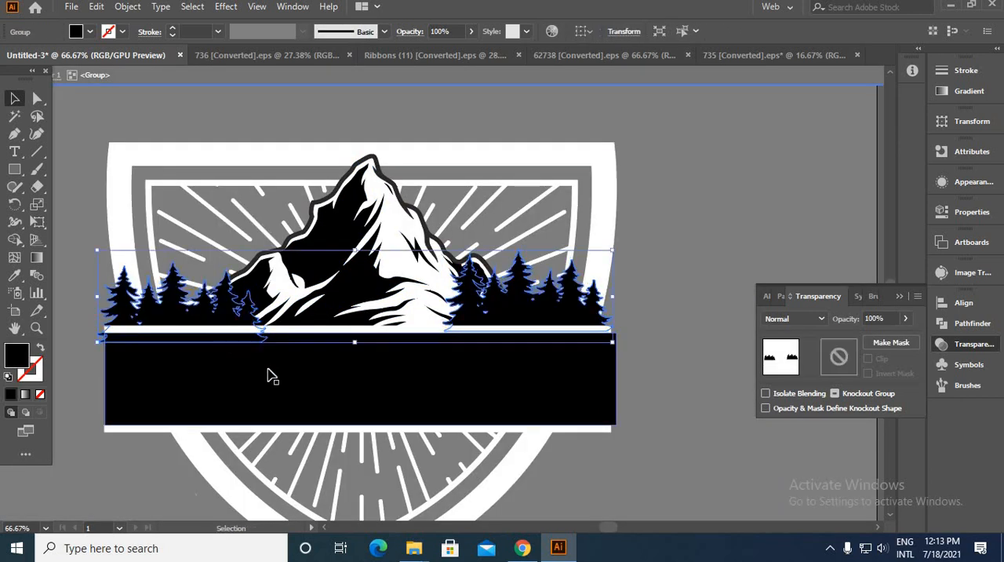
Step: Offset the paths of the grouped forest silhouettes by 5 px with Round joins
click(130, 7)
mouse_move(337, 355)
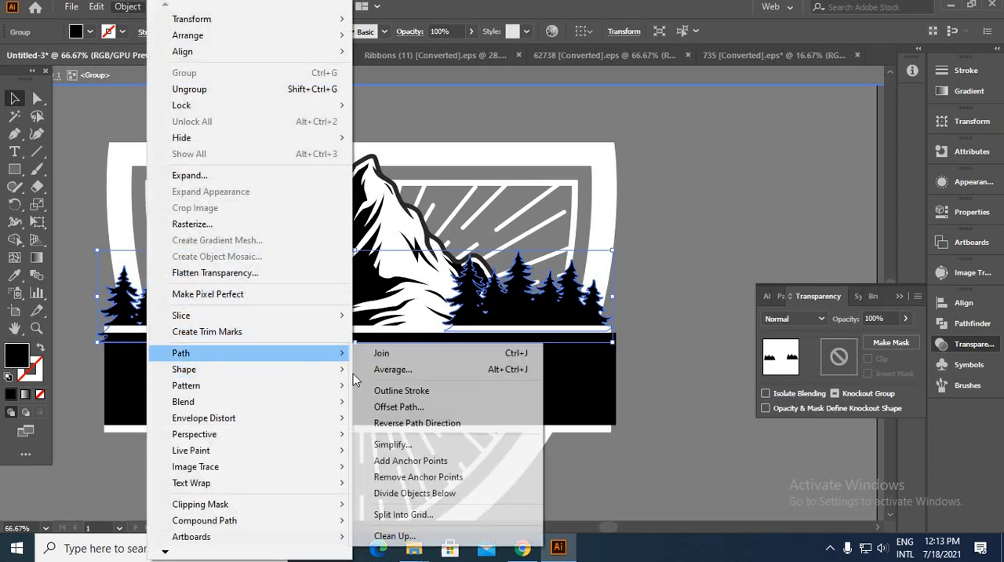
click(398, 407)
click(671, 410)
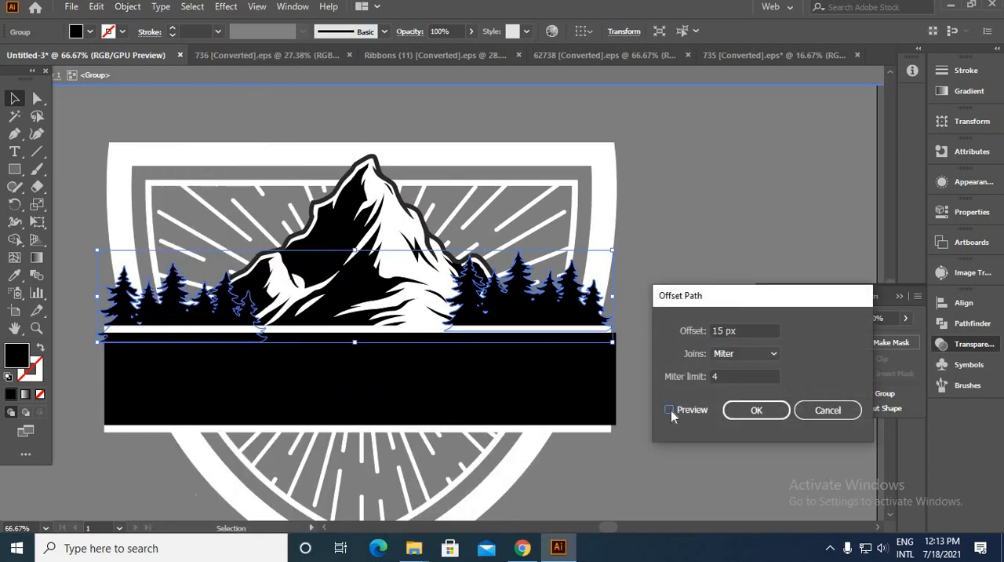
click(670, 410)
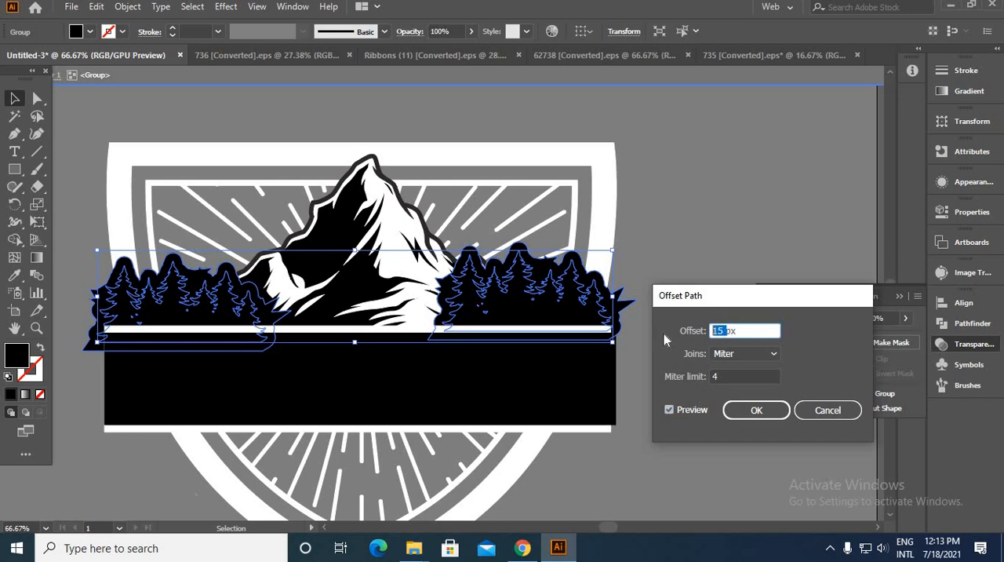
key(Down)
key(Down)
key(Down)
key(Down)
key(Down)
key(Down)
key(Down)
key(Down)
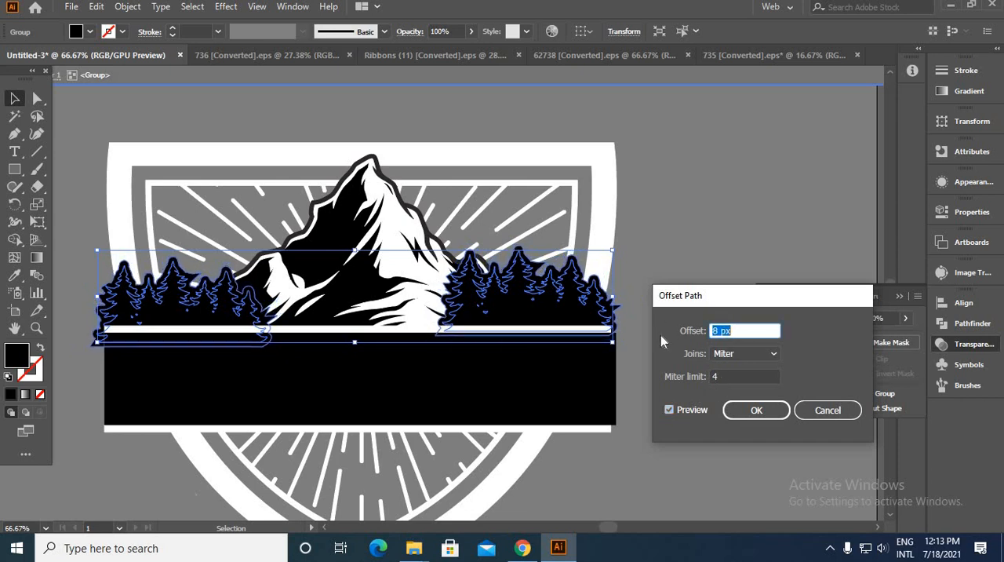
click(751, 357)
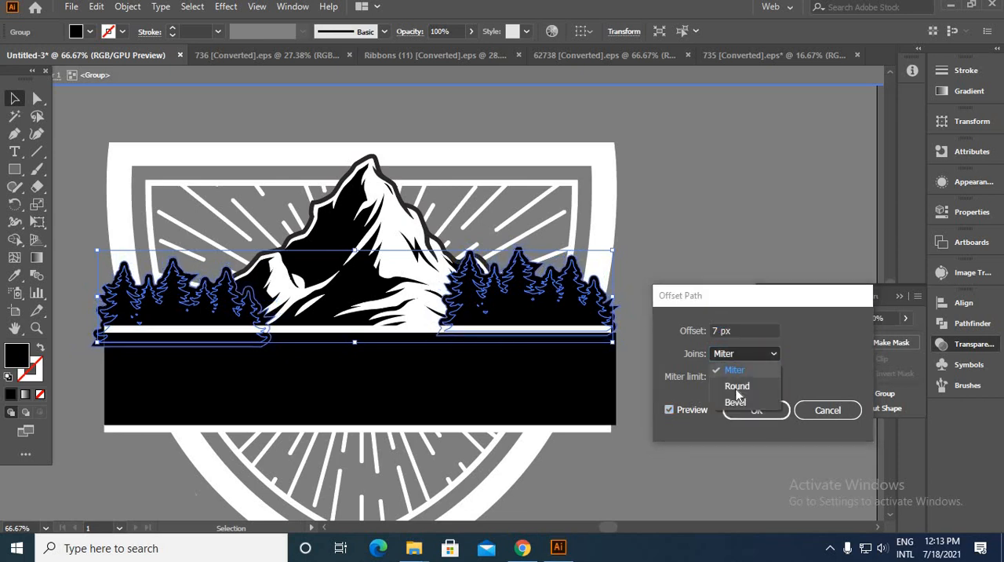
click(736, 390)
click(720, 332)
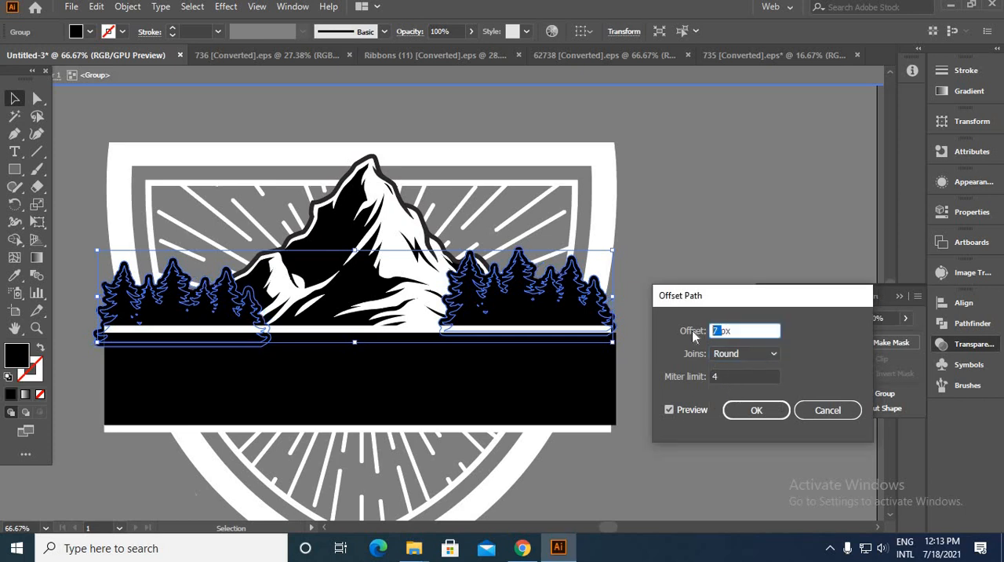
key(Down)
key(Down)
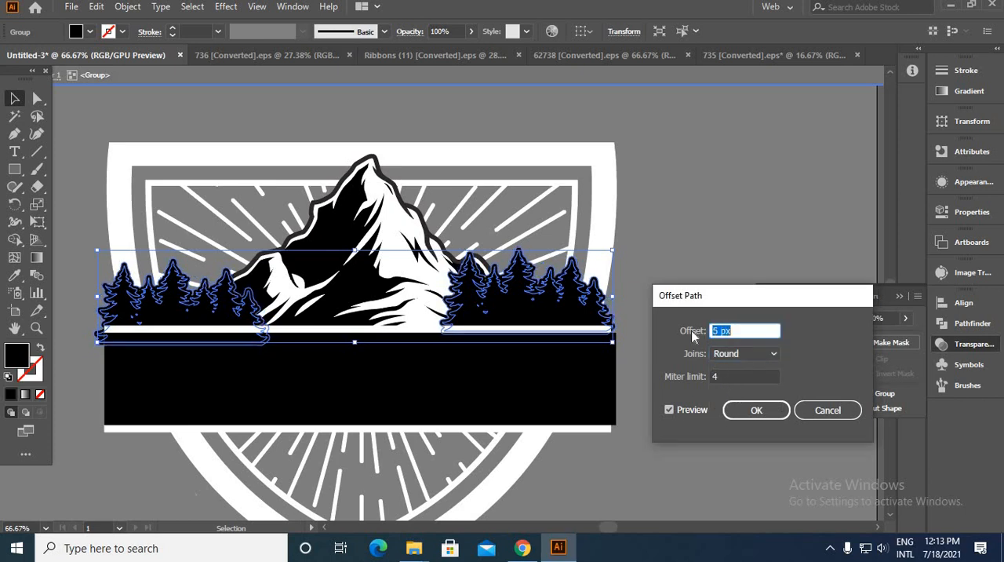
click(755, 414)
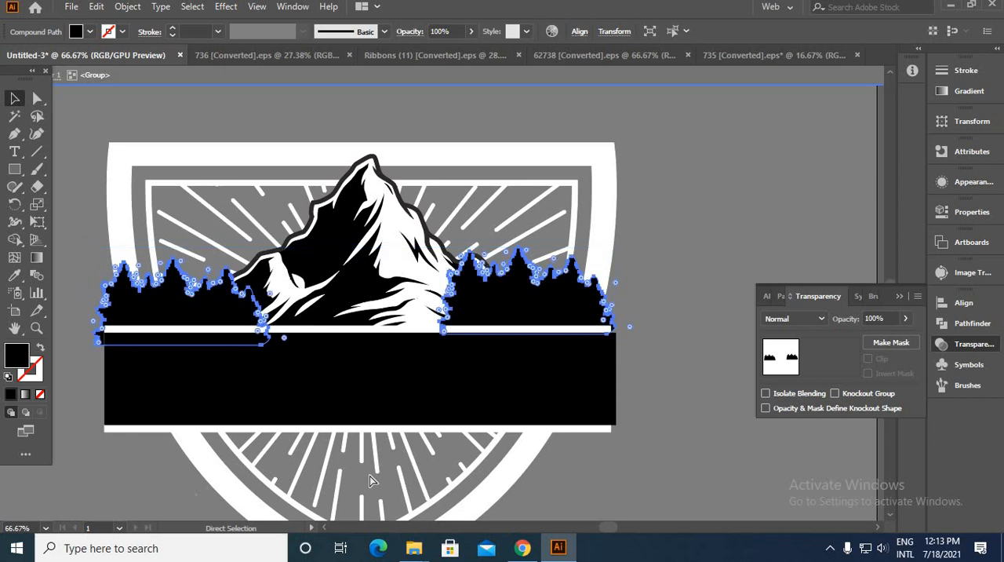
Step: Cut the offset forest silhouettes, leave isolation mode, and group the shield, sunburst and mountain together
key(ctrl+x)
click(339, 76)
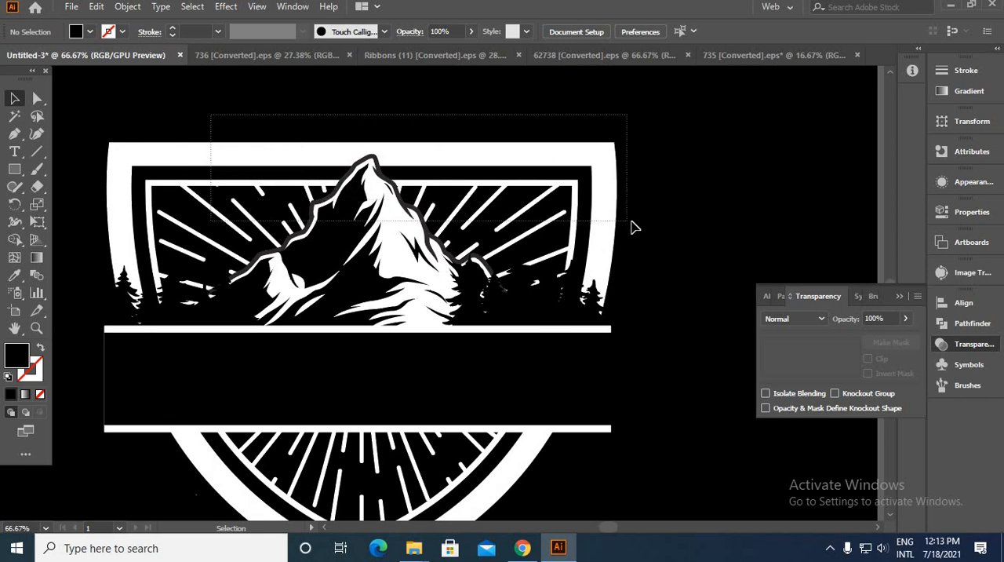
drag(211, 115, 631, 222)
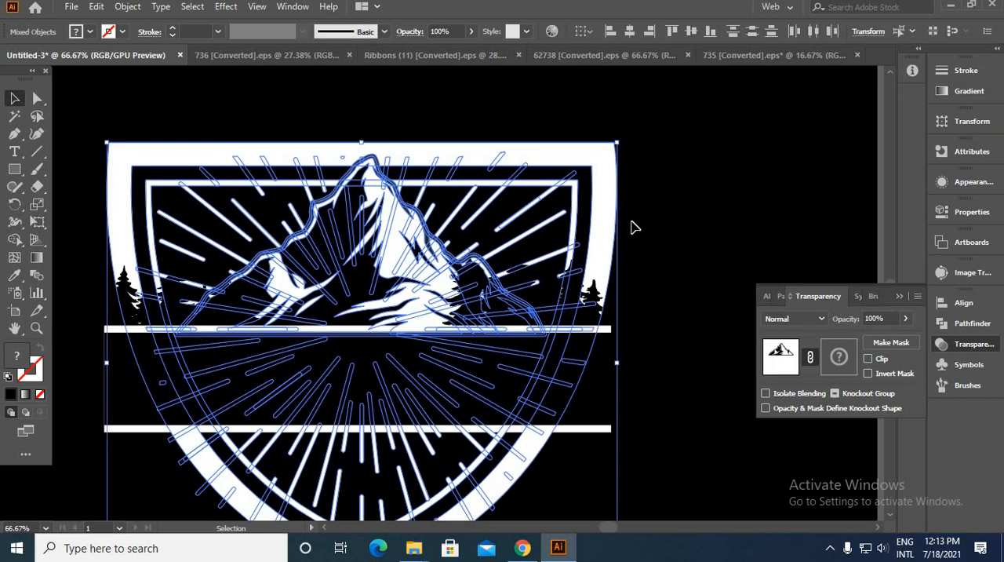
key(ctrl+g)
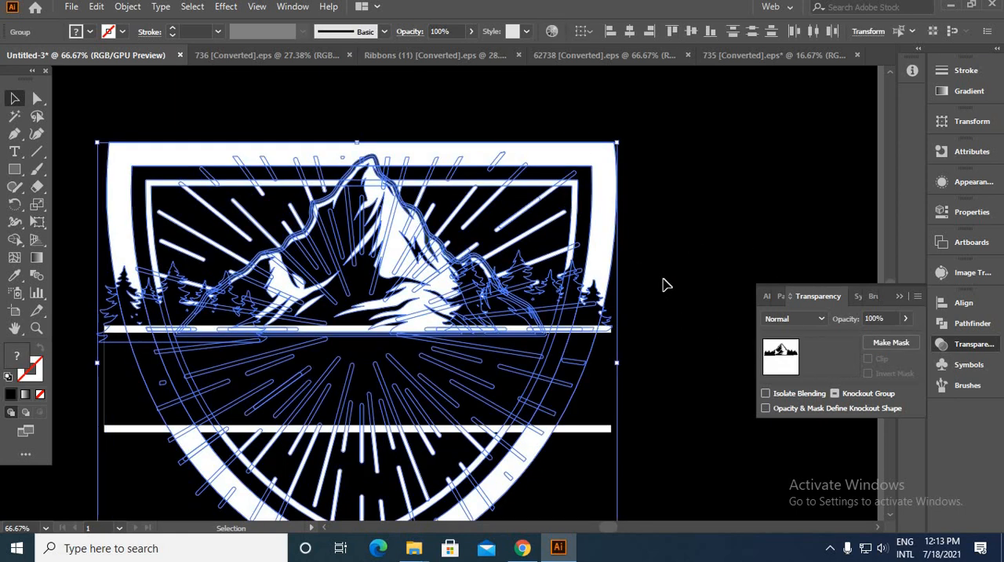
Step: Make a non-clipping opacity mask on the shield and mountain group and paste the offset forest silhouettes in front inside it
click(892, 342)
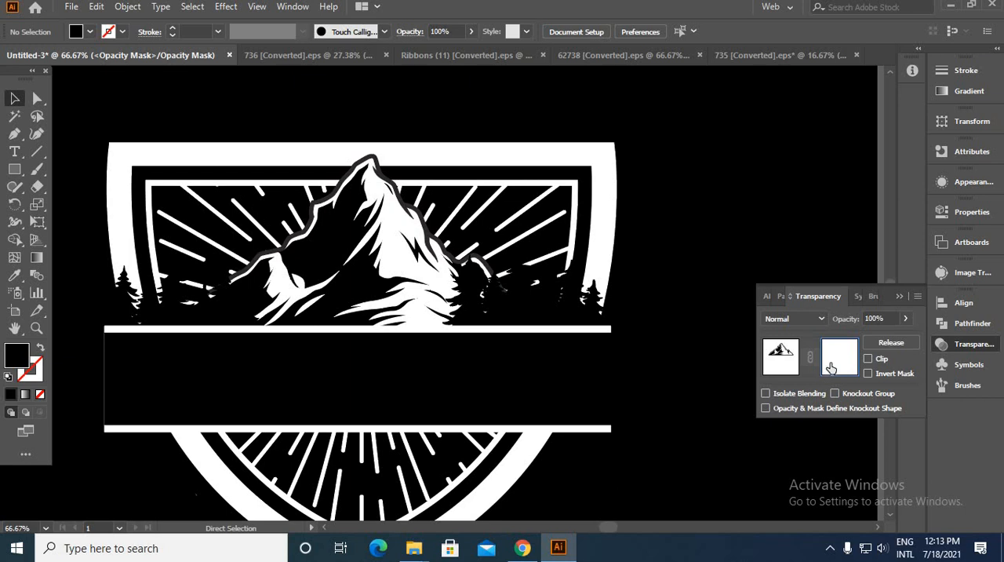
key(ctrl+f)
click(706, 291)
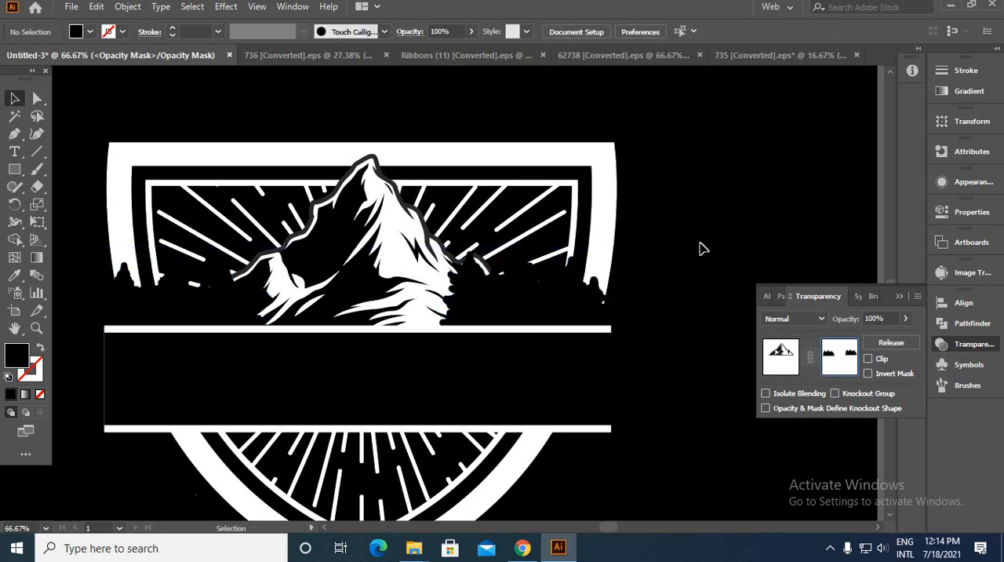
click(781, 357)
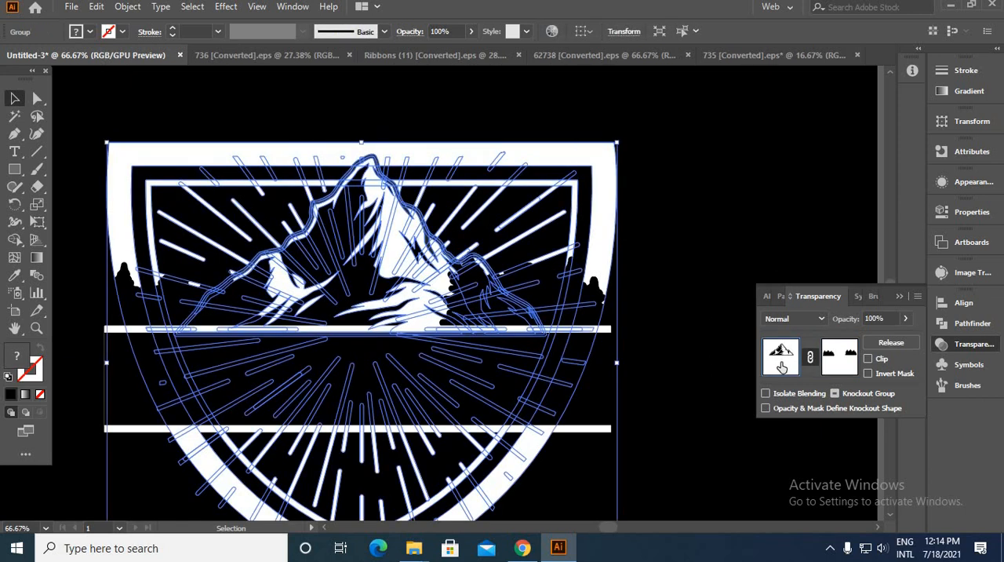
click(623, 307)
Step: Recolour the grouped forest silhouettes white by sampling the shield's outer outline with the Eyedropper
click(527, 314)
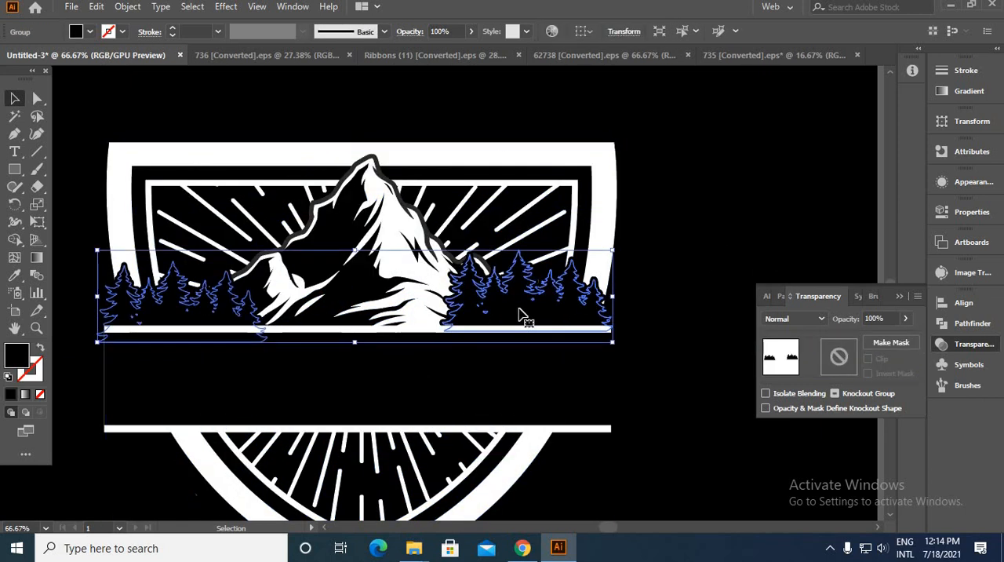
click(14, 275)
click(182, 156)
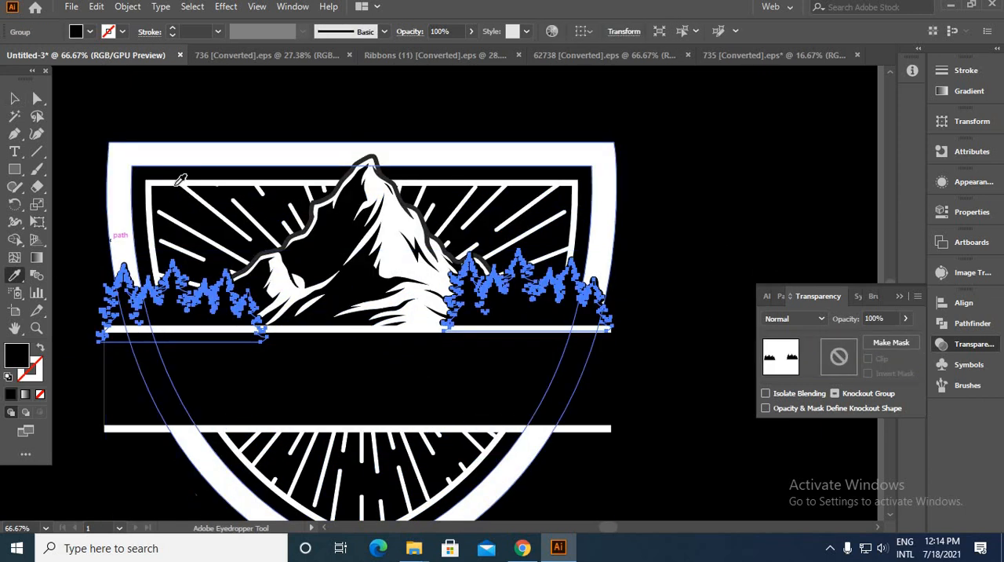
click(14, 98)
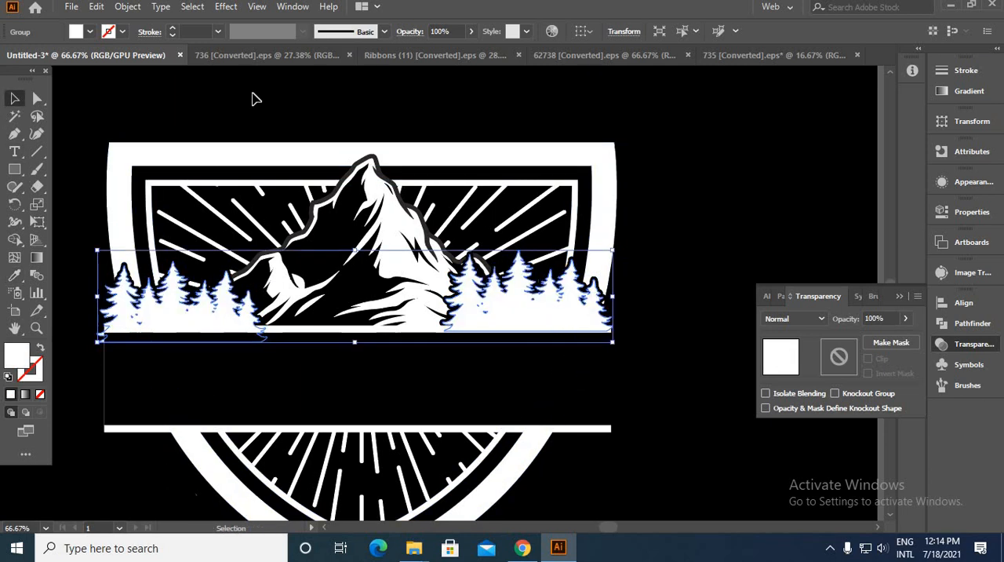
click(650, 332)
Step: Move the "Forest tour" text onto the badge's black band and bring it to the front
scroll(352, 390, down, 4)
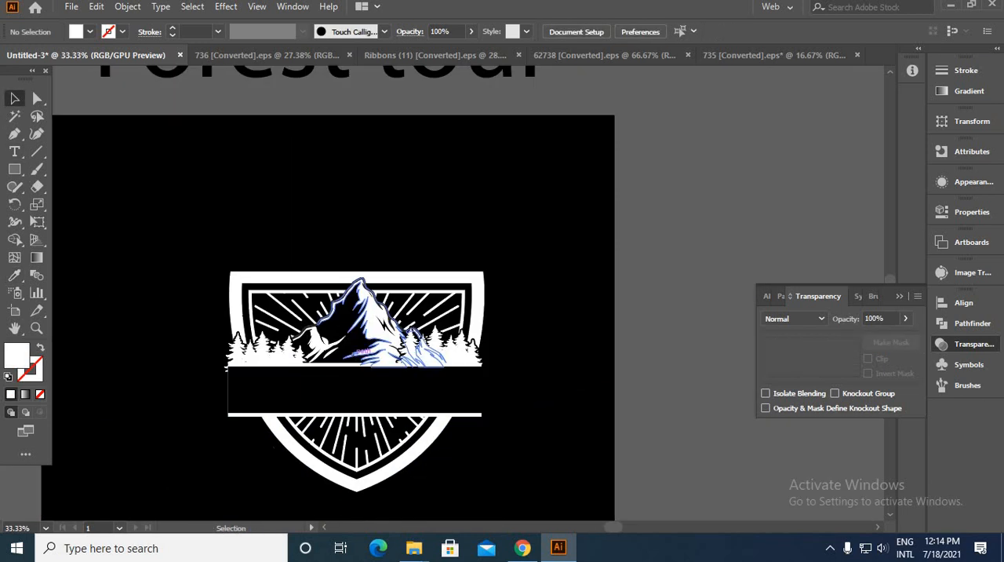
drag(385, 317, 394, 226)
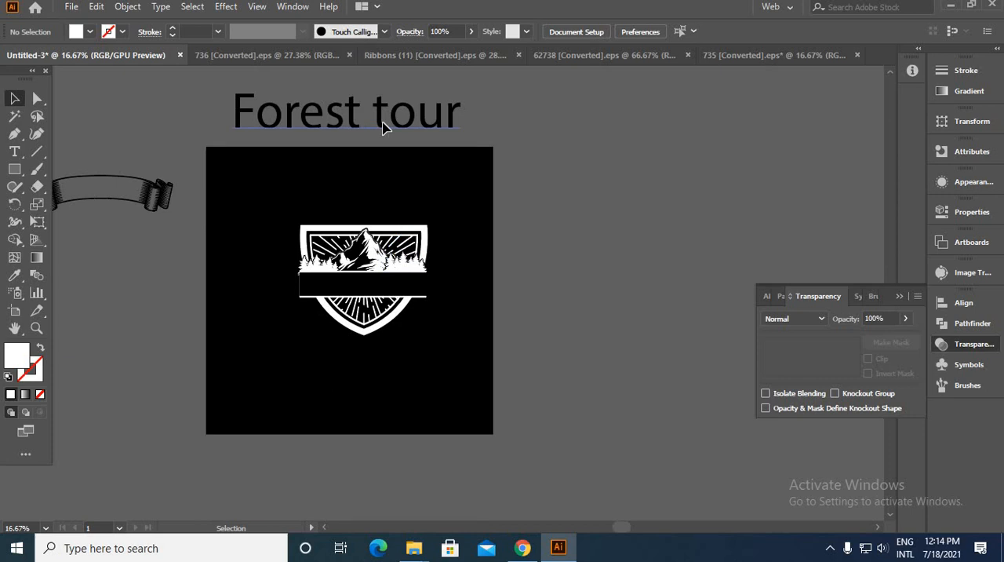
drag(384, 128, 397, 295)
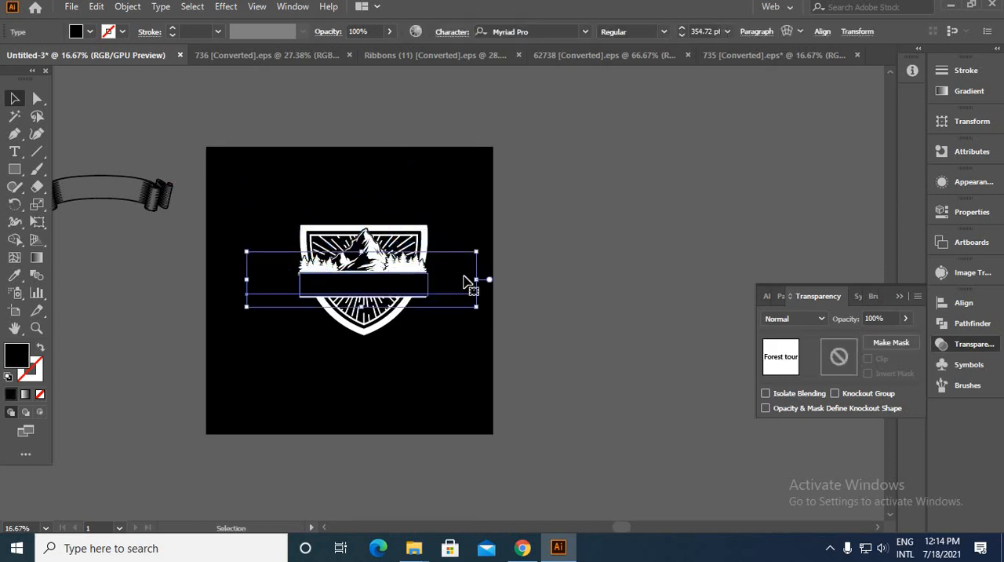
right_click(590, 232)
mouse_move(756, 444)
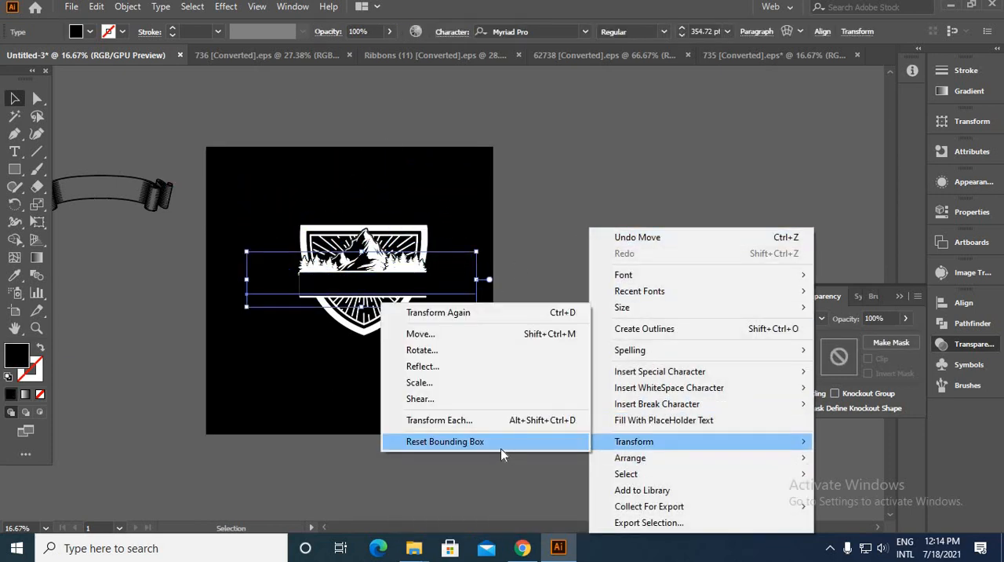
mouse_move(681, 459)
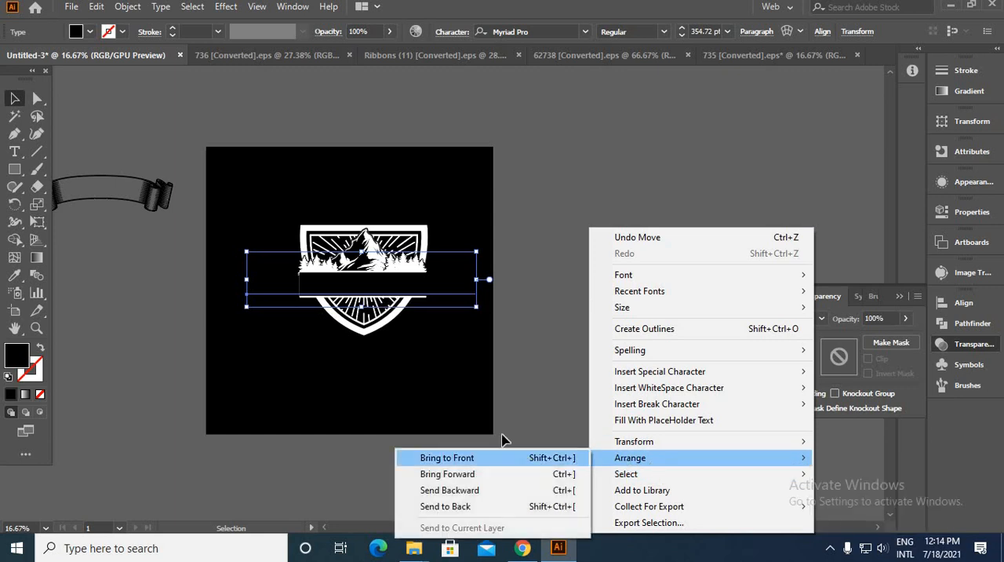
click(463, 458)
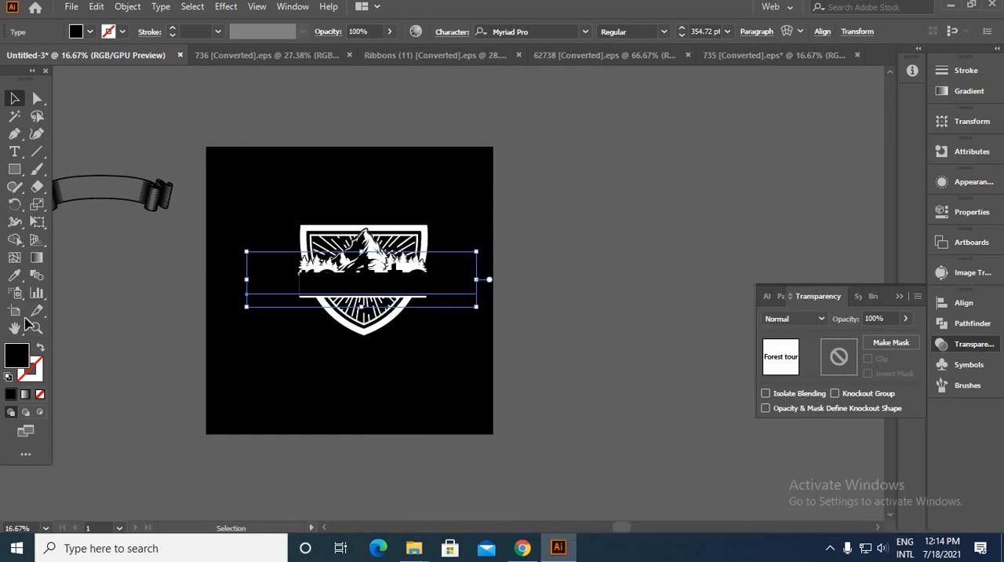
Step: Colour the "Forest tour" text white from the shield outline and scale it down to fit within the band
click(14, 276)
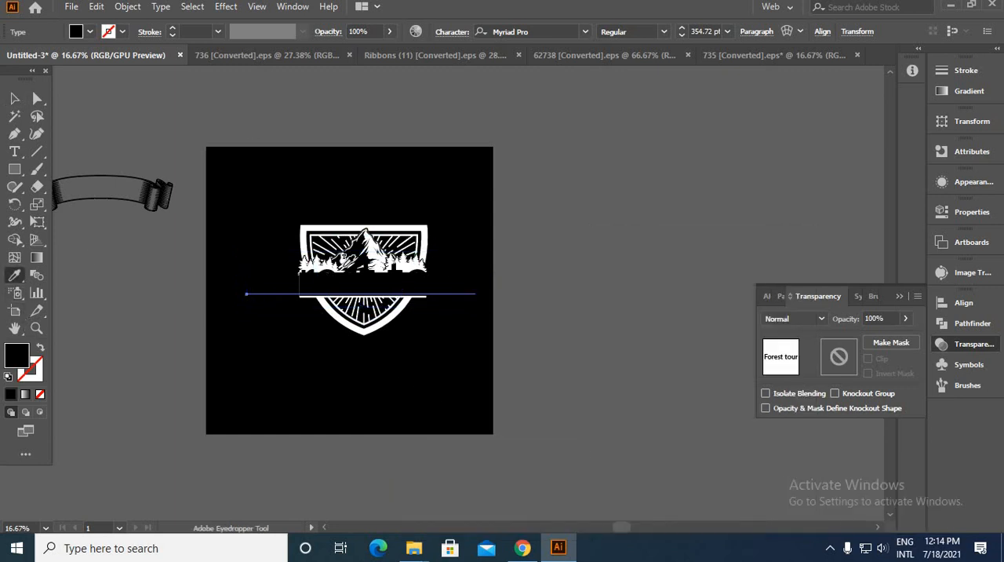
click(310, 226)
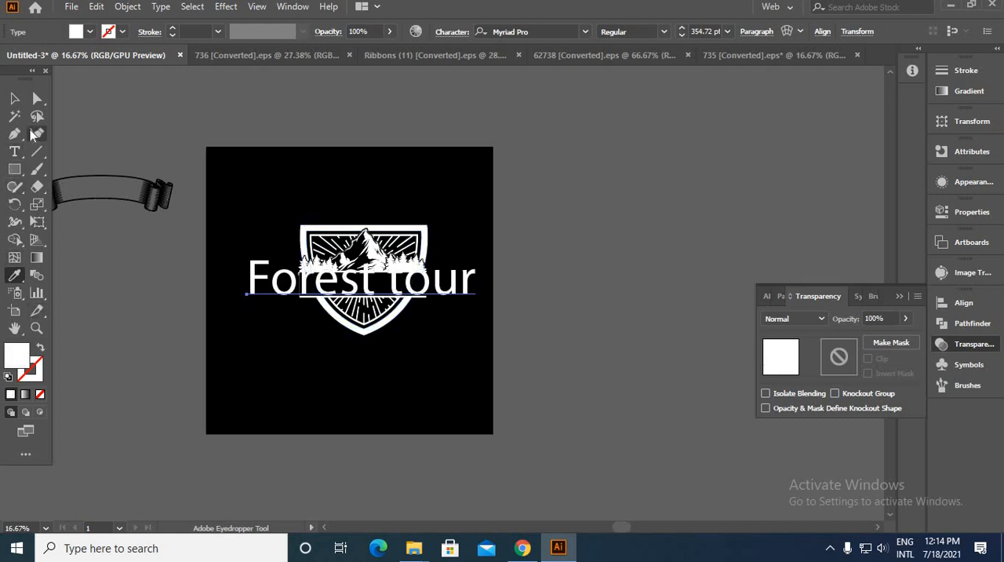
click(15, 100)
scroll(477, 313, up, 3)
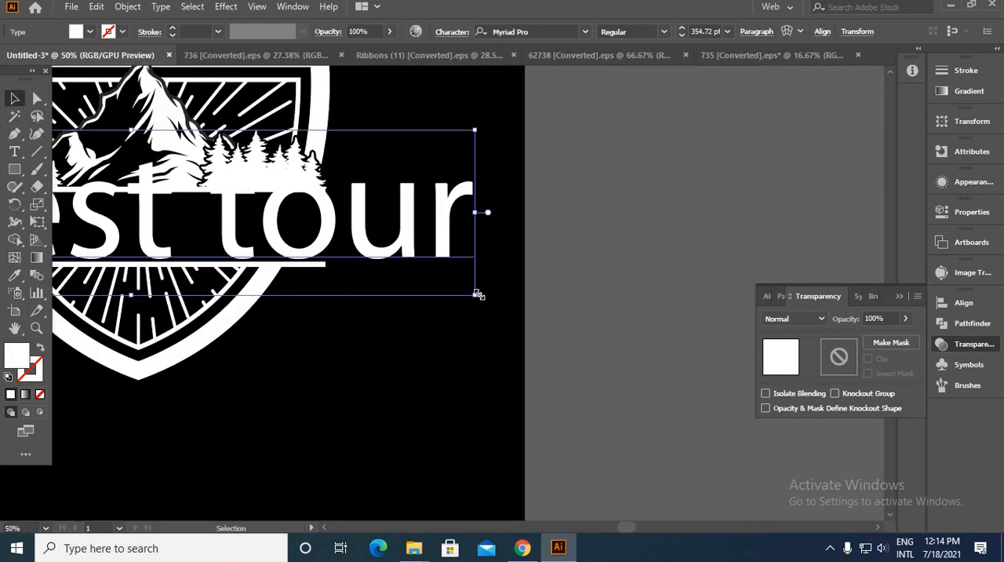
drag(476, 294, 325, 288)
click(350, 299)
drag(208, 239, 358, 310)
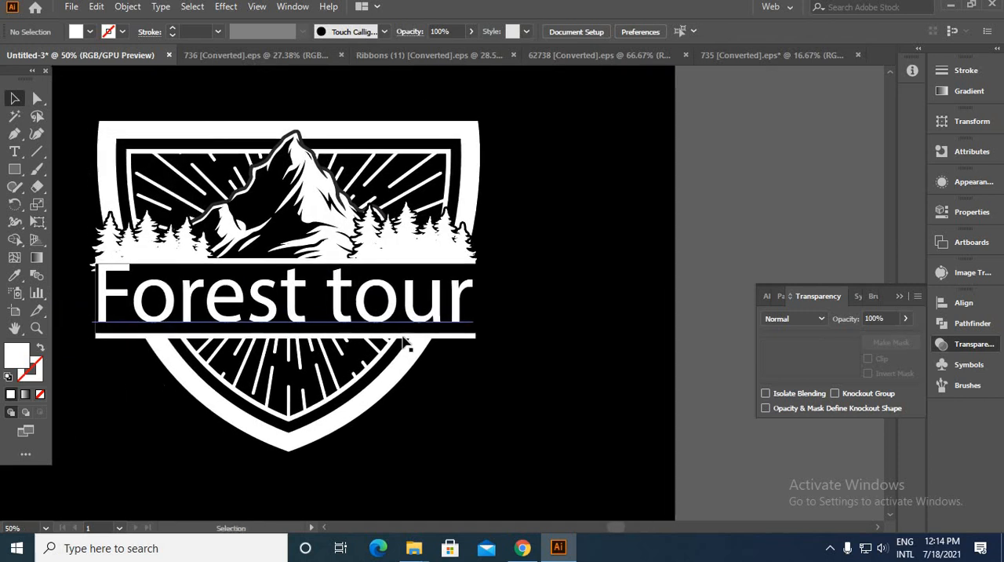
Step: Convert the "Forest tour" text to uppercase, then shrink it and centre it inside the band
click(161, 9)
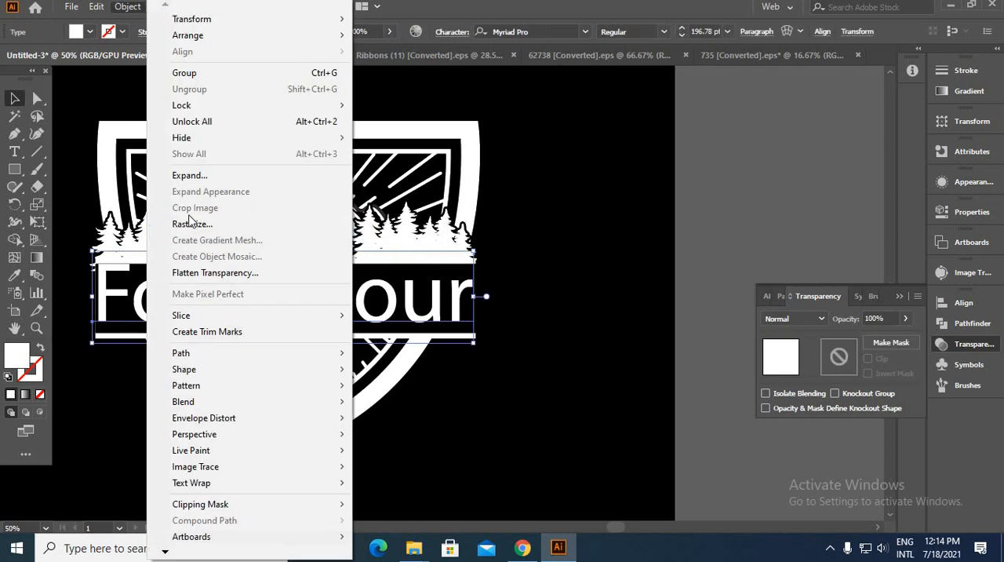
mouse_move(193, 231)
click(400, 231)
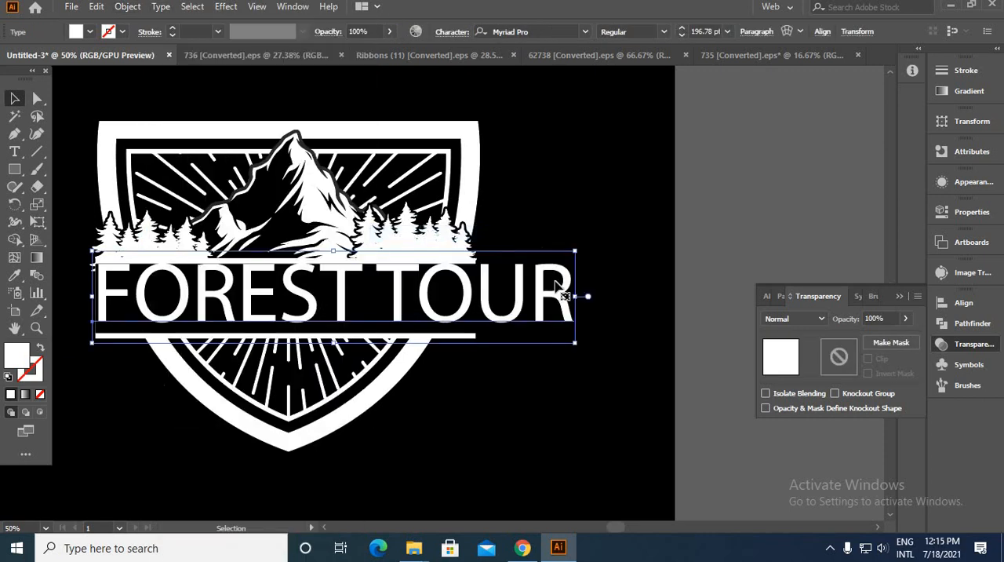
drag(571, 338, 491, 331)
drag(346, 294, 312, 300)
Step: Set the font of the FOREST TOUR text to Academic M54
click(585, 32)
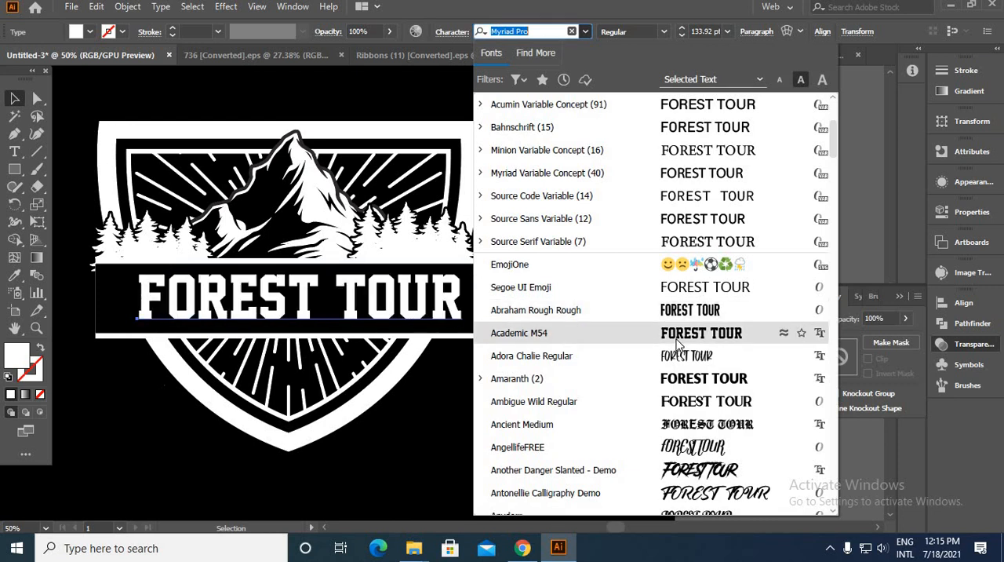
click(558, 332)
click(512, 331)
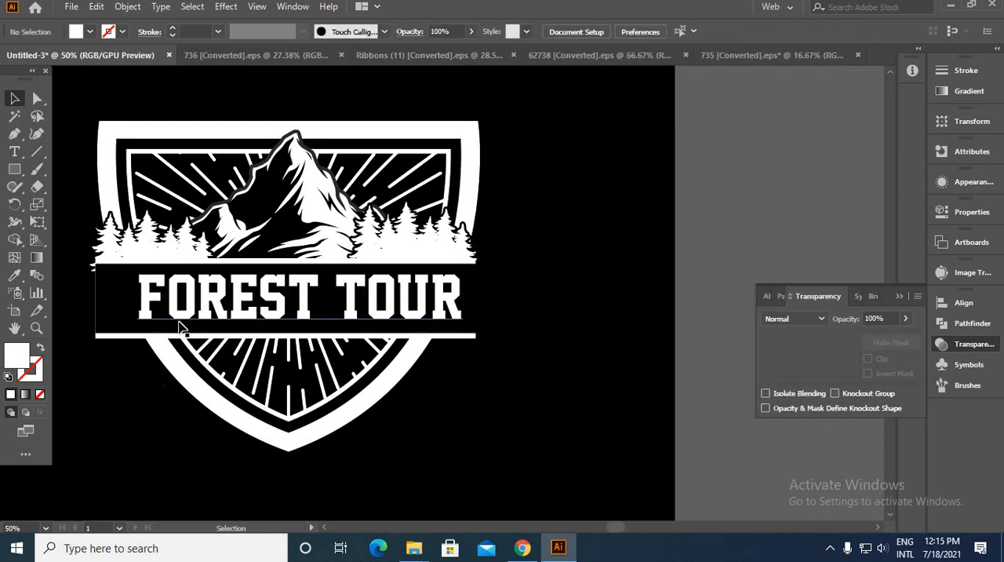
Step: Place a copy of the FOREST TOUR text outside the artboard, below the ribbon
scroll(227, 308, up, 2)
scroll(560, 304, down, 5)
drag(541, 301, 236, 275)
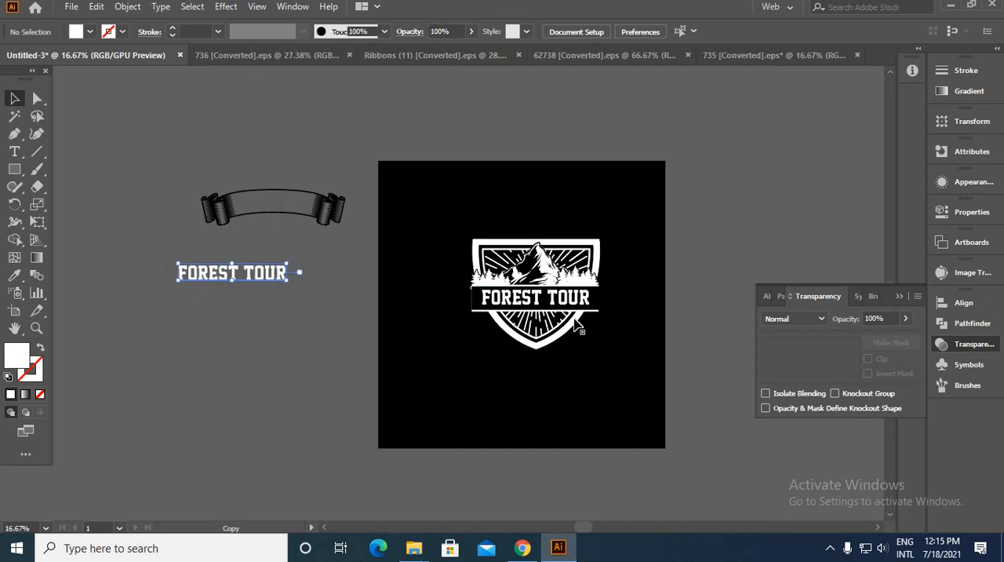
scroll(576, 326, up, 5)
Step: Convert the FOREST TOUR text on the badge to outlines
click(556, 237)
right_click(551, 229)
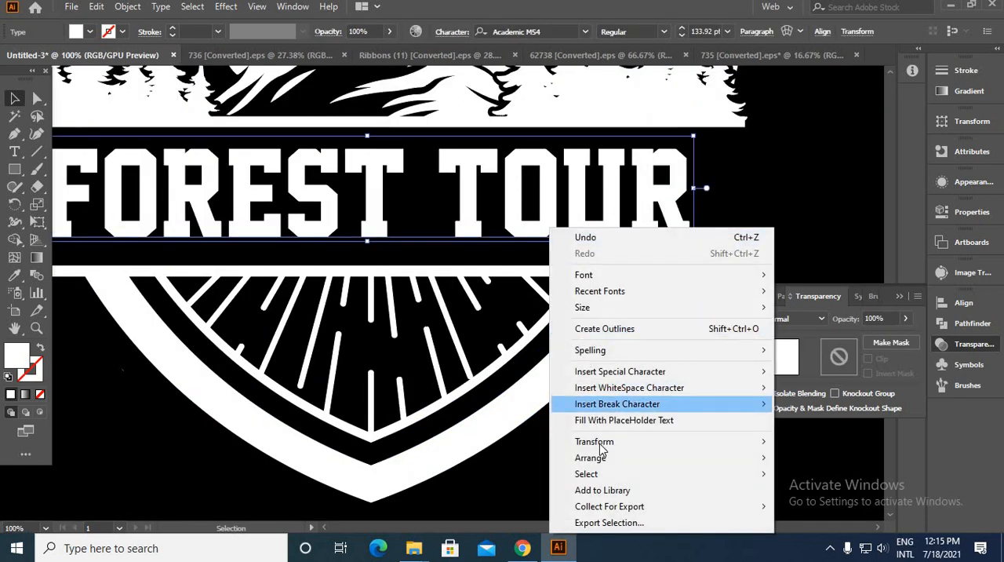
click(603, 328)
click(586, 450)
scroll(586, 450, down, 3)
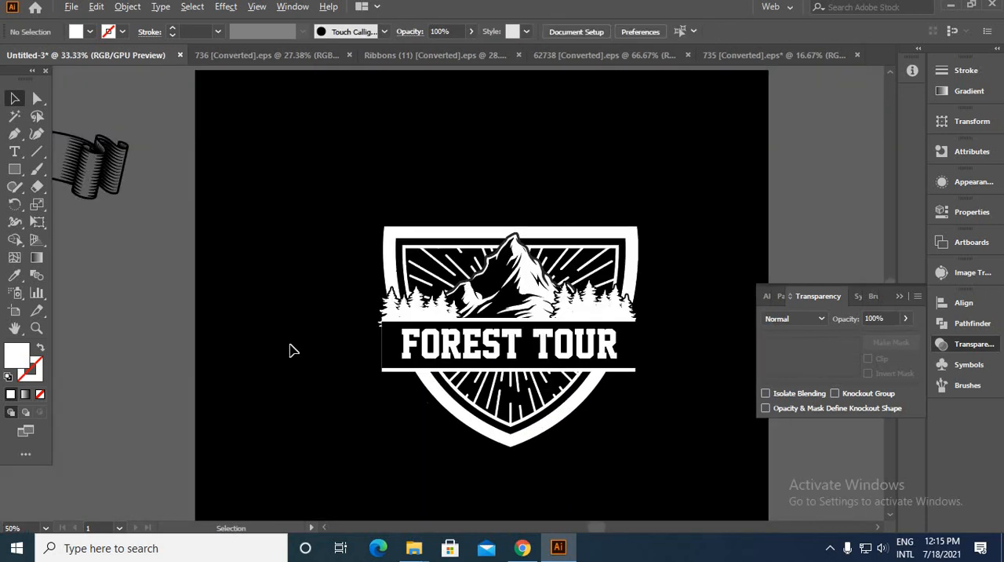
Step: Align the outlined FOREST TOUR lettering to the band's vertical centre, using the band as key object
scroll(467, 348, up, 3)
click(451, 396)
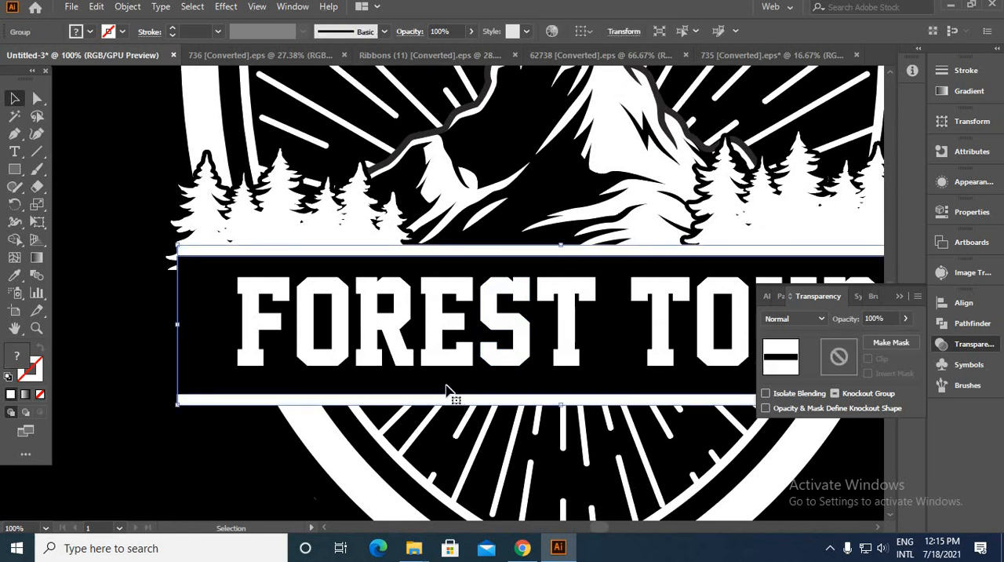
shift+click(440, 364)
click(426, 398)
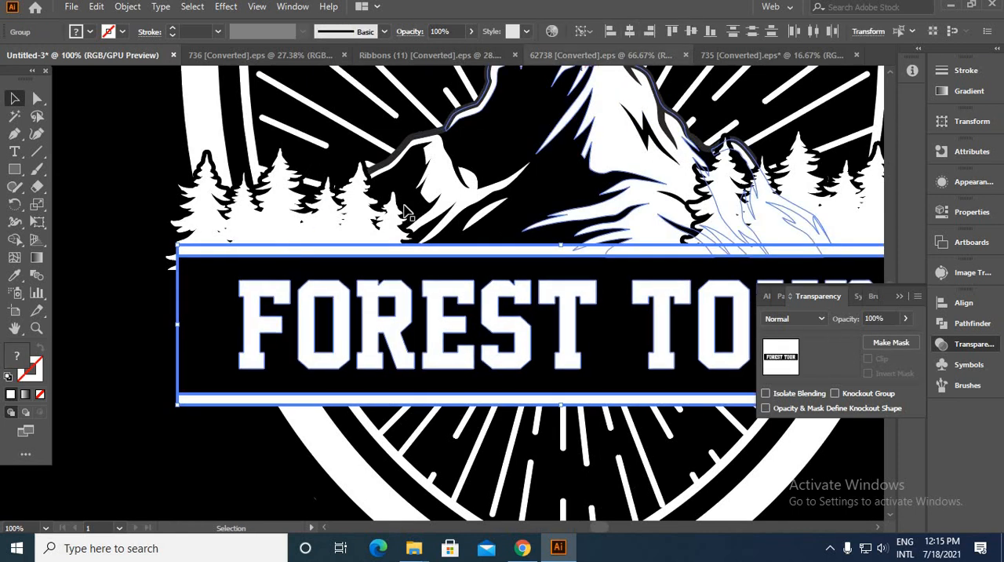
click(691, 31)
click(122, 324)
scroll(408, 343, down, 3)
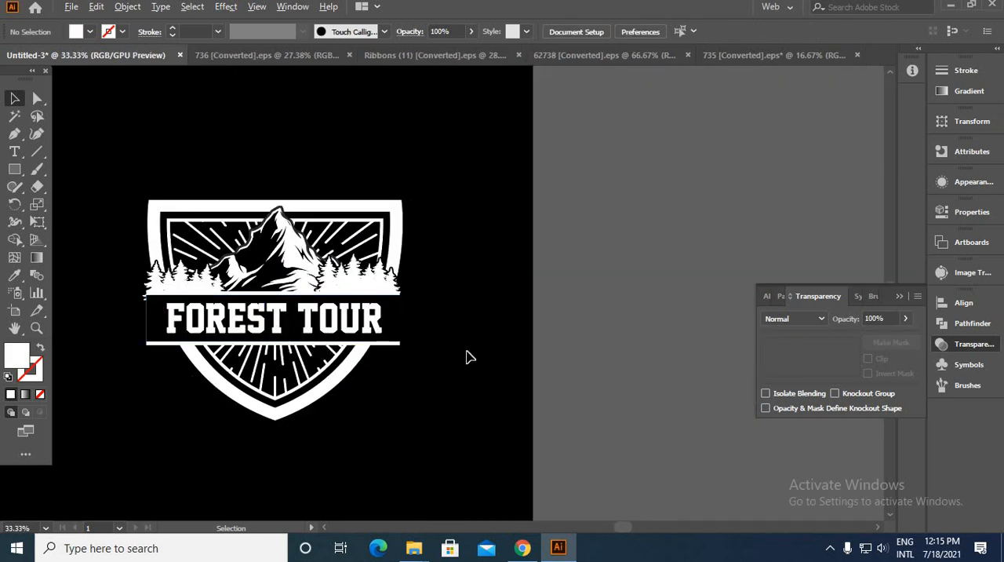
scroll(466, 354, down, 1)
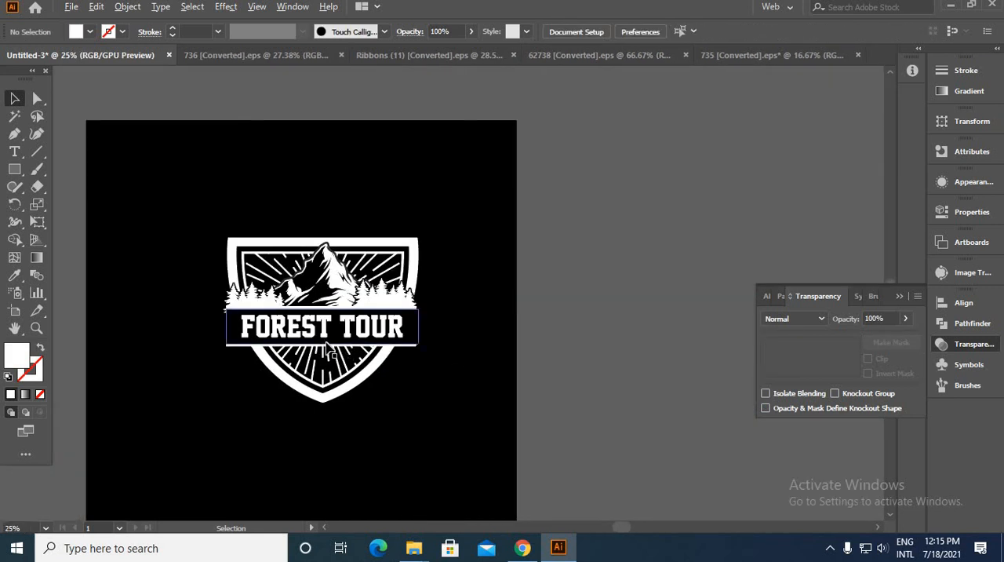
Step: Enlarge the FOREST TOUR lettering from its centre so it nearly fills the band
scroll(326, 343, up, 2)
click(471, 330)
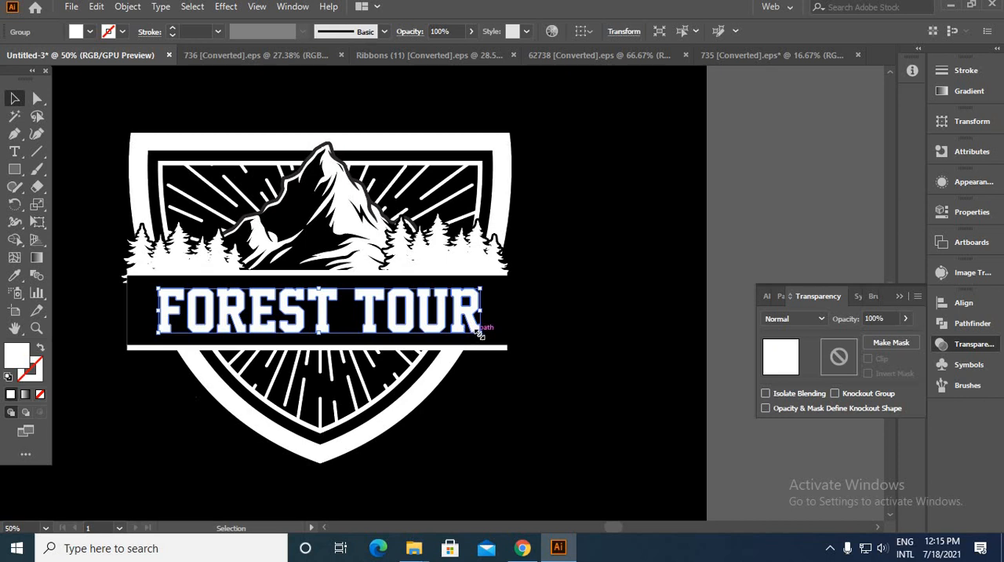
drag(481, 335, 498, 345)
click(562, 339)
scroll(562, 338, down, 1)
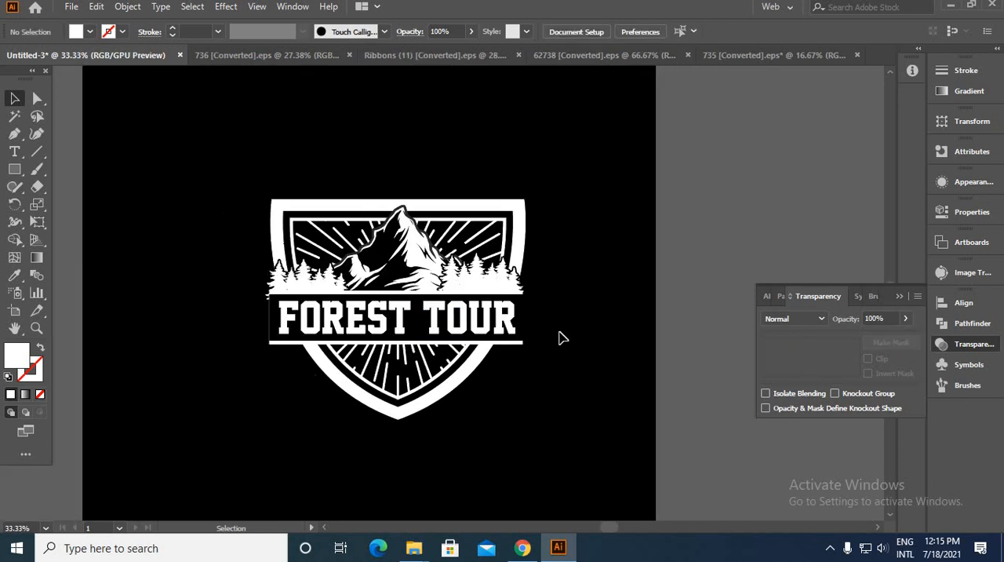
Step: Open the 761 EPS file containing the camping illustrations
key(ctrl+o)
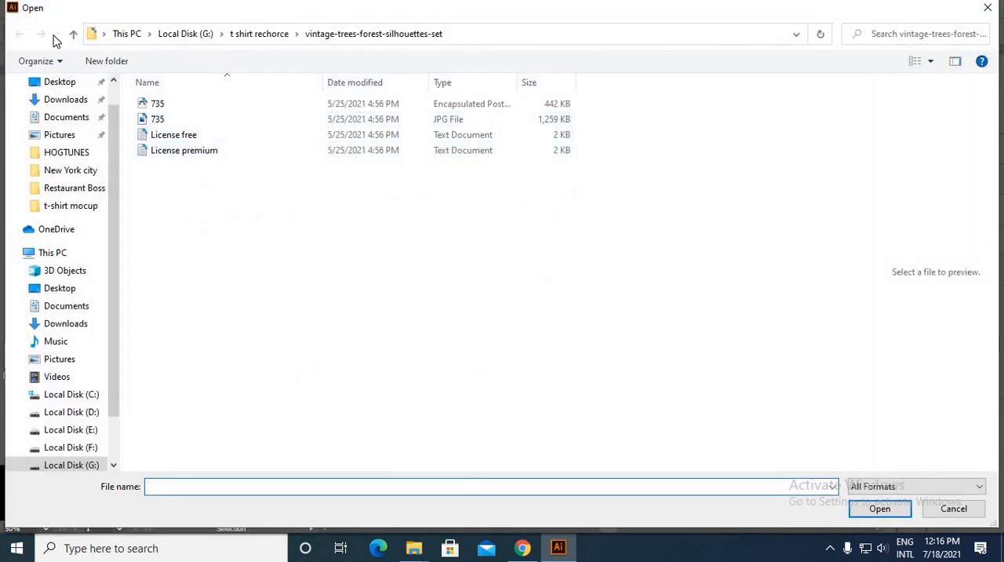
click(69, 36)
key(Escape)
Step: Bring the campfire illustration from the 761 file into the badge document, beside the shield's lower point
click(469, 338)
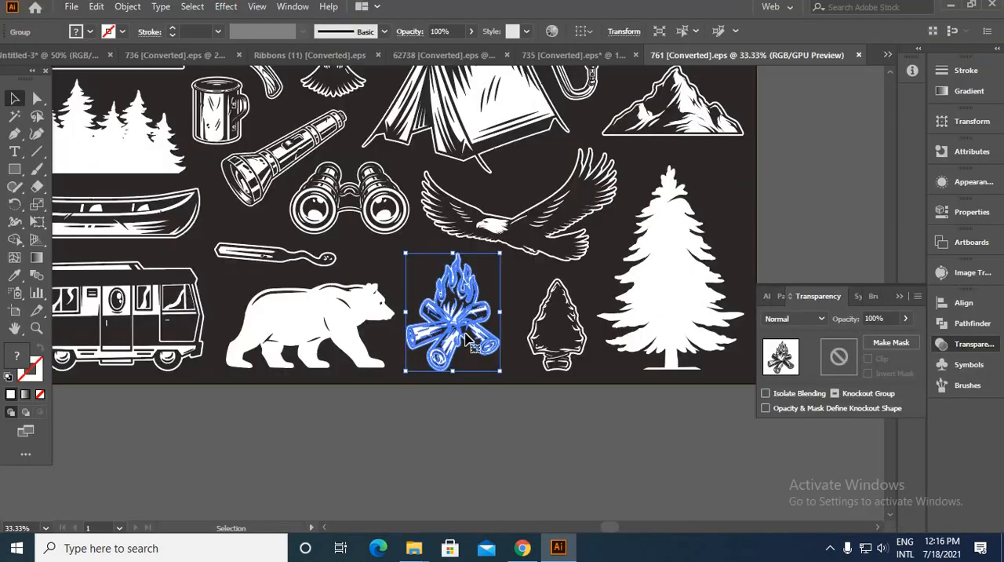
drag(480, 335, 6, 17)
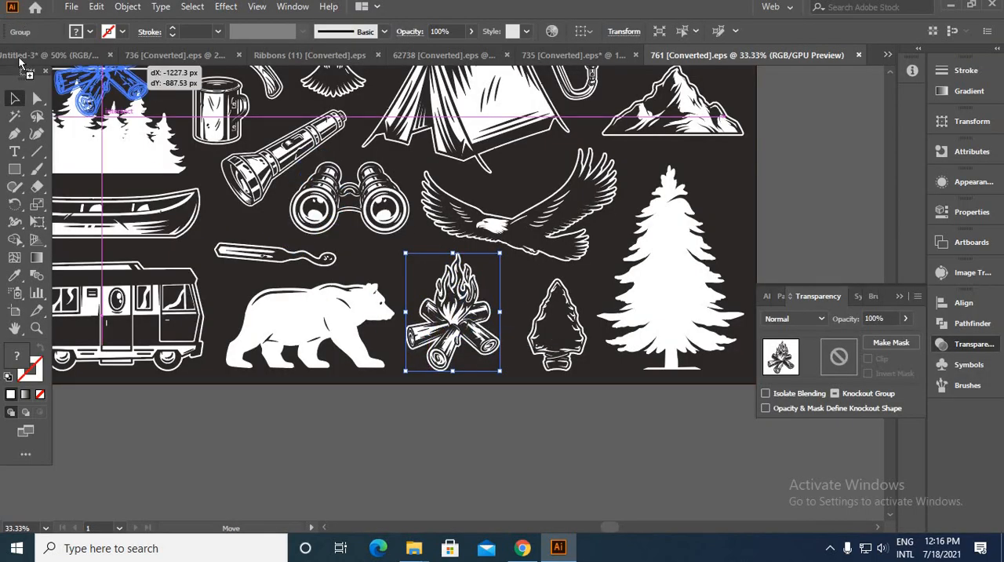
drag(21, 59, 23, 62)
drag(587, 414, 632, 442)
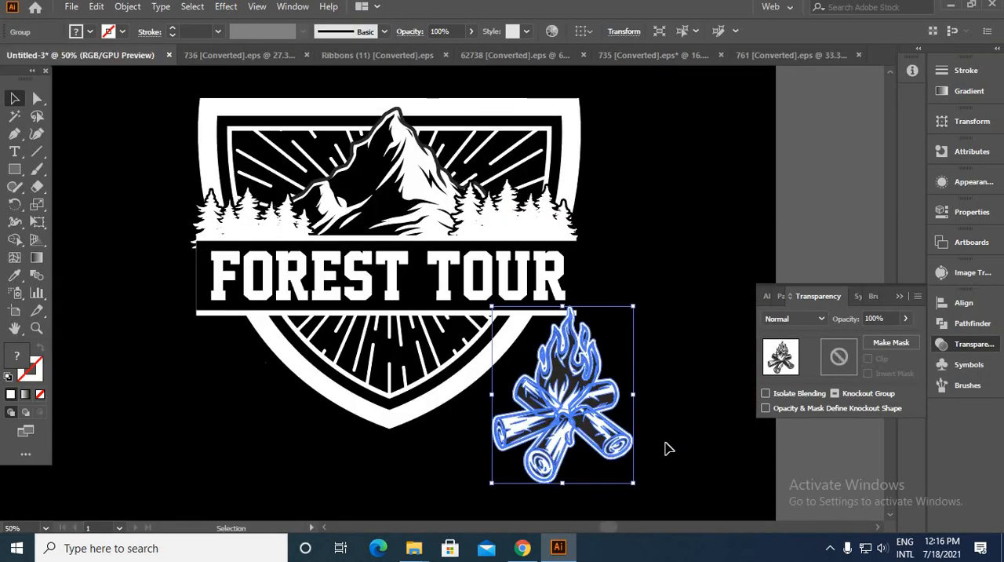
click(665, 448)
scroll(587, 388, up, 3)
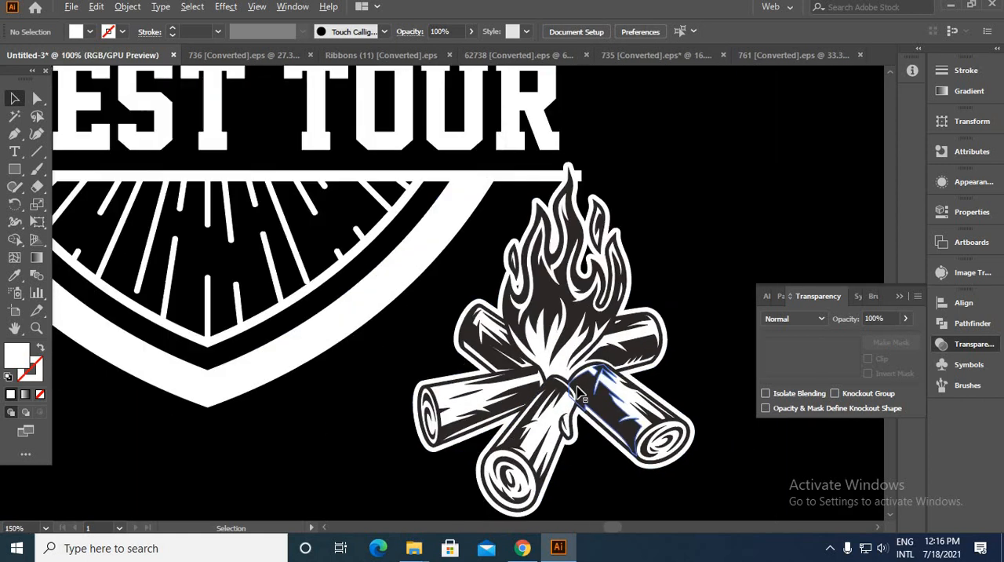
Step: Shrink the campfire and position it inside the shield's lower point, just below the lettered band
key(ctrl+0)
drag(853, 425, 482, 376)
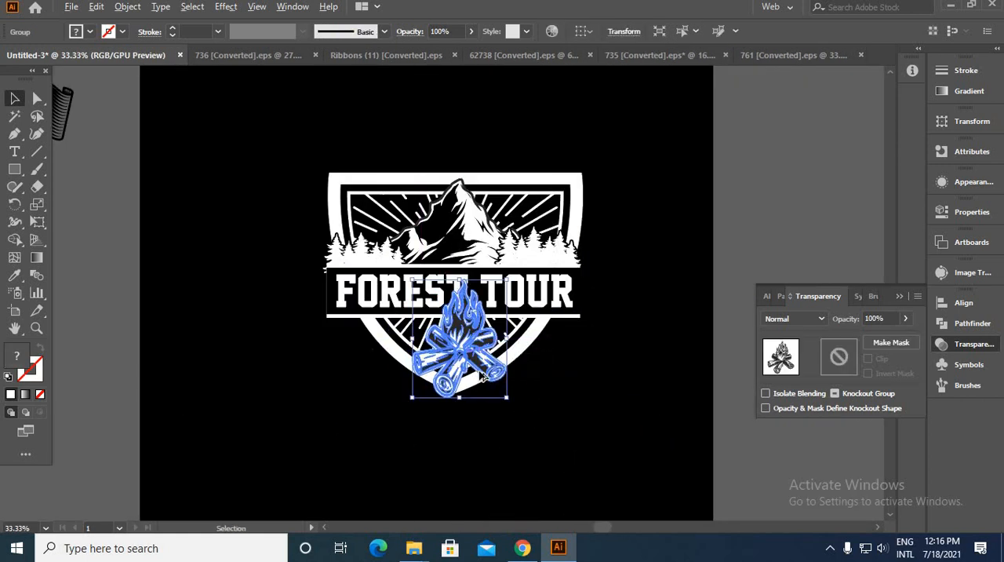
scroll(482, 376, up, 3)
drag(543, 437, 488, 355)
click(578, 437)
mouse_move(484, 317)
mouse_down()
mouse_move(463, 333)
mouse_move(474, 328)
mouse_up()
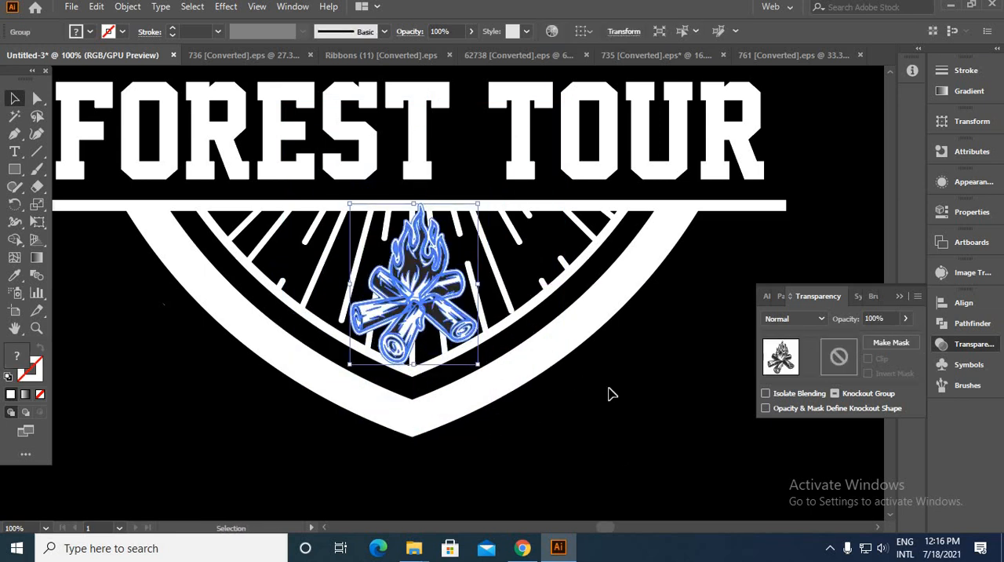
click(610, 394)
scroll(610, 393, down, 3)
scroll(589, 365, up, 4)
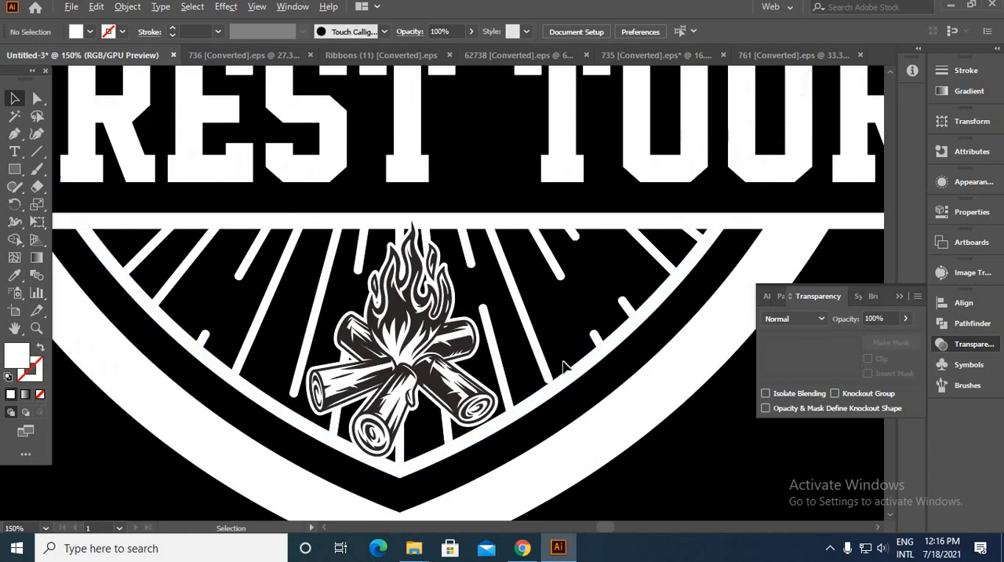
scroll(589, 365, down, 5)
scroll(620, 396, up, 1)
Step: Move the campfire clear of the shield and recolour all its dark parts to pure black (000000) using the Magic Wand selection
drag(507, 358, 630, 403)
drag(659, 417, 475, 405)
scroll(471, 406, up, 4)
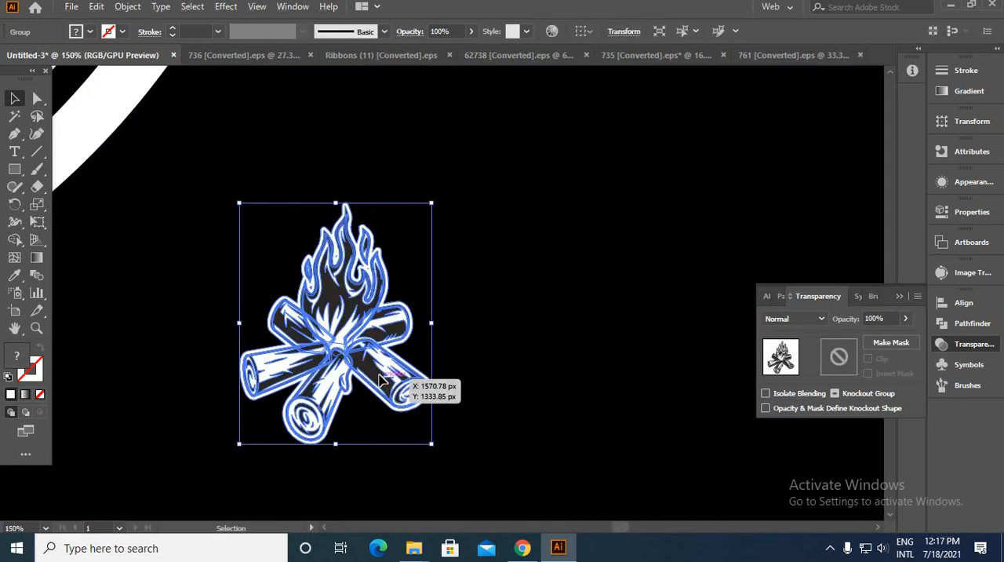
double_click(398, 388)
click(15, 116)
scroll(370, 390, up, 4)
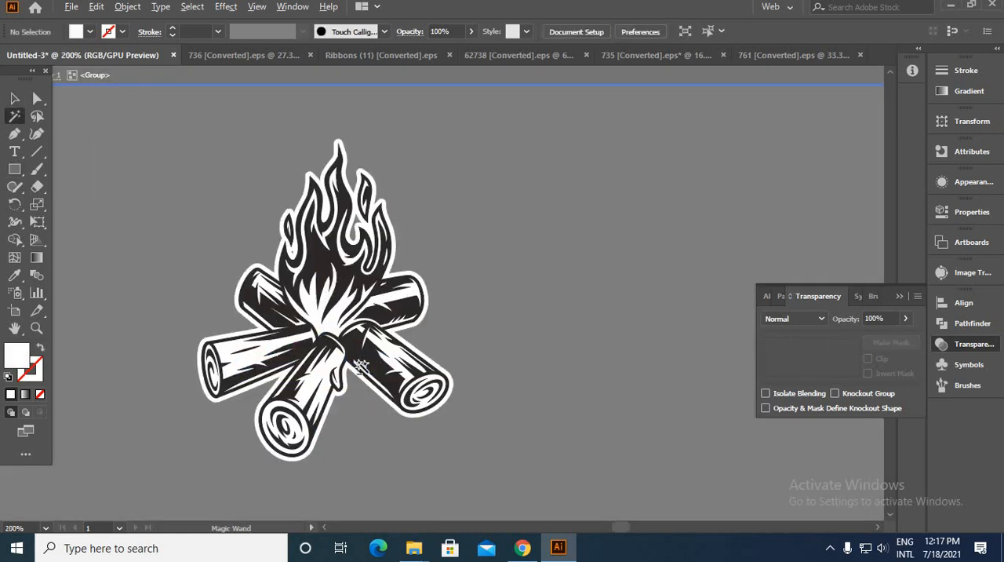
click(341, 340)
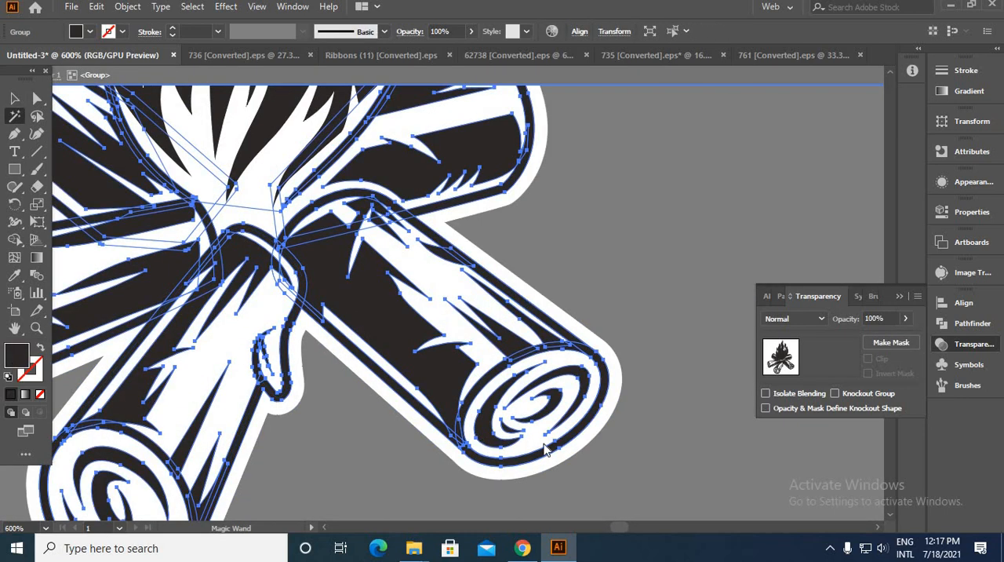
double_click(16, 355)
drag(716, 419, 755, 462)
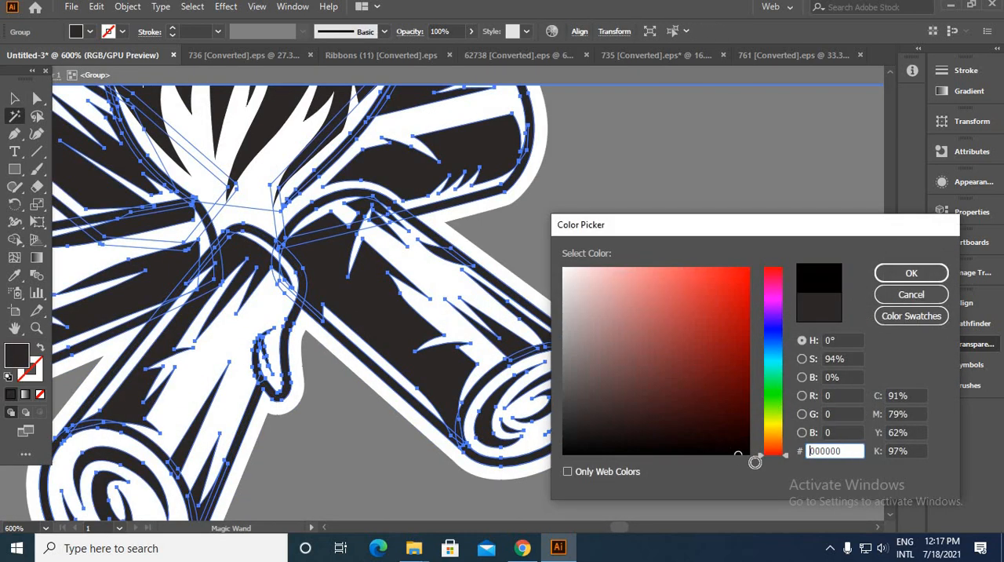
click(906, 273)
Step: Place the recoloured campfire back in the middle of the shield's lower point
key(v)
key(ctrl+1)
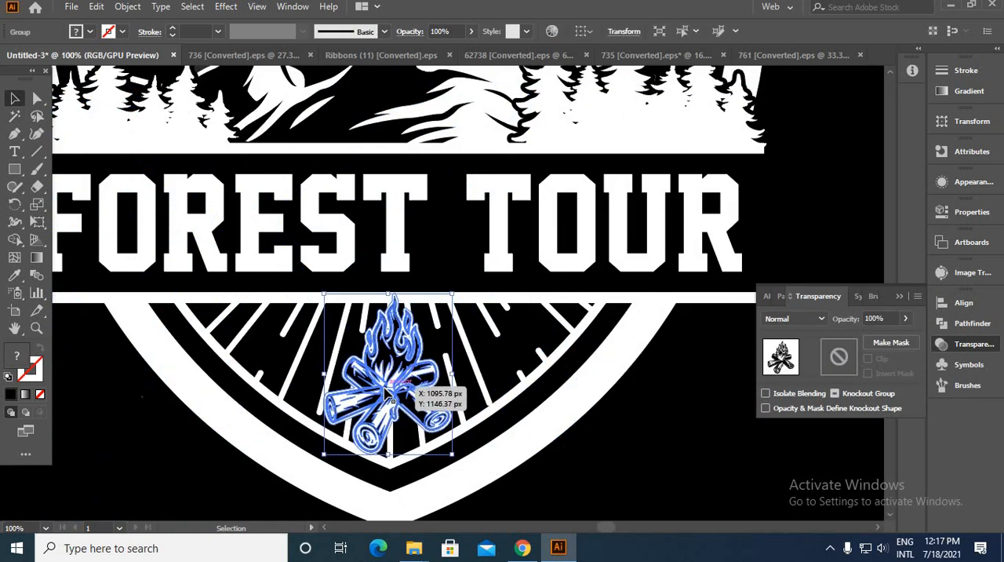
drag(379, 363, 376, 368)
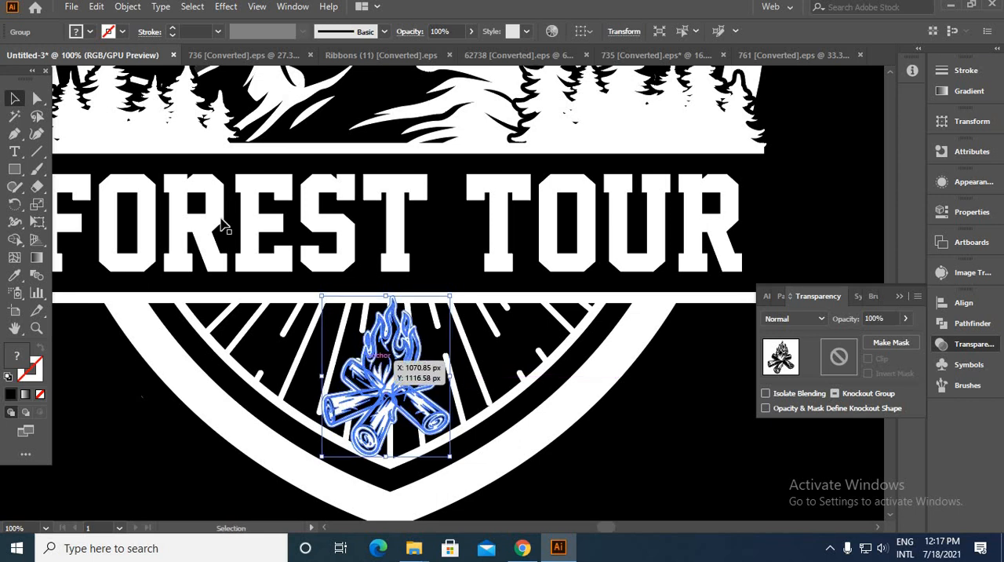
Step: Offset the campfire's paths by 5 px with round joins
click(128, 7)
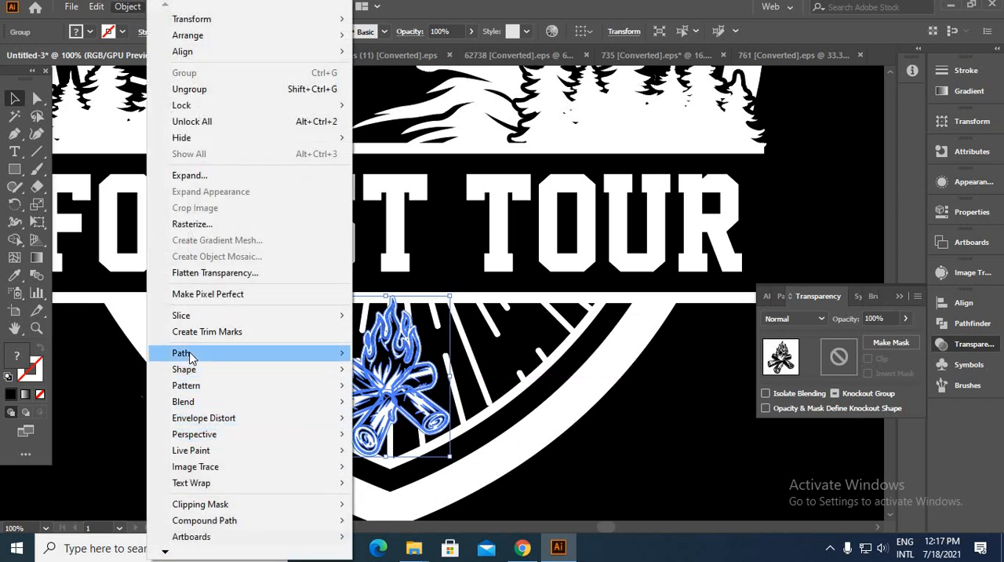
mouse_move(190, 354)
click(400, 406)
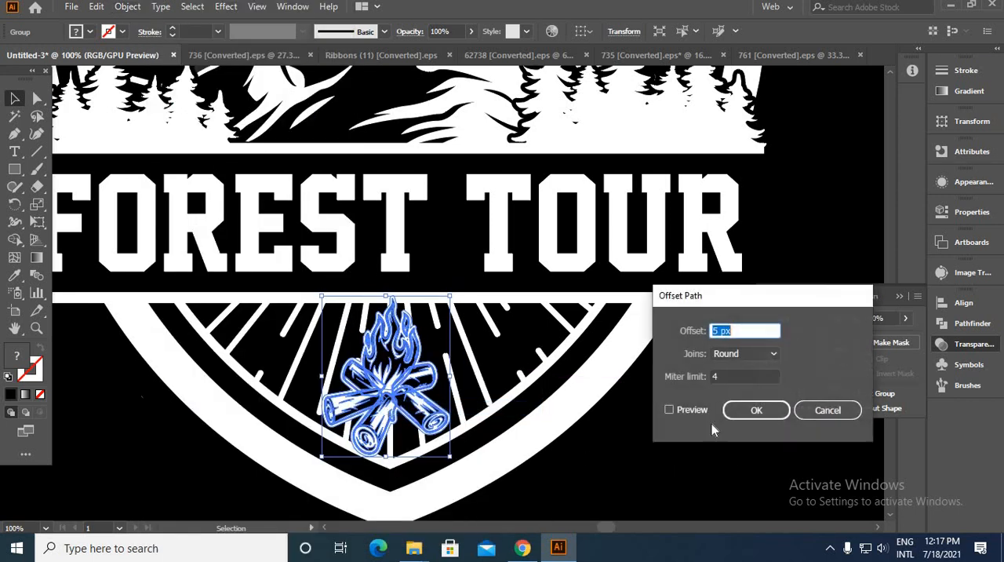
click(668, 409)
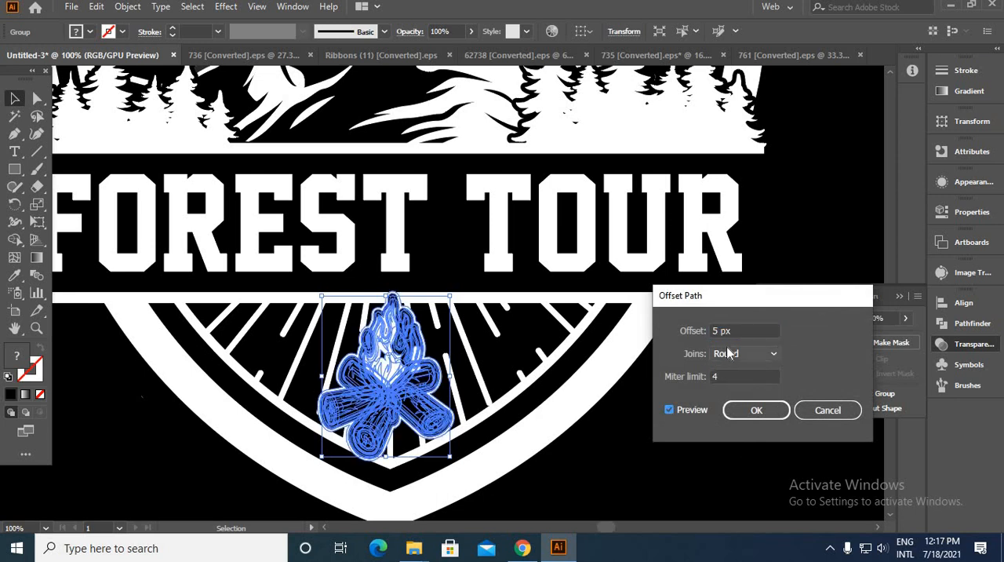
click(751, 411)
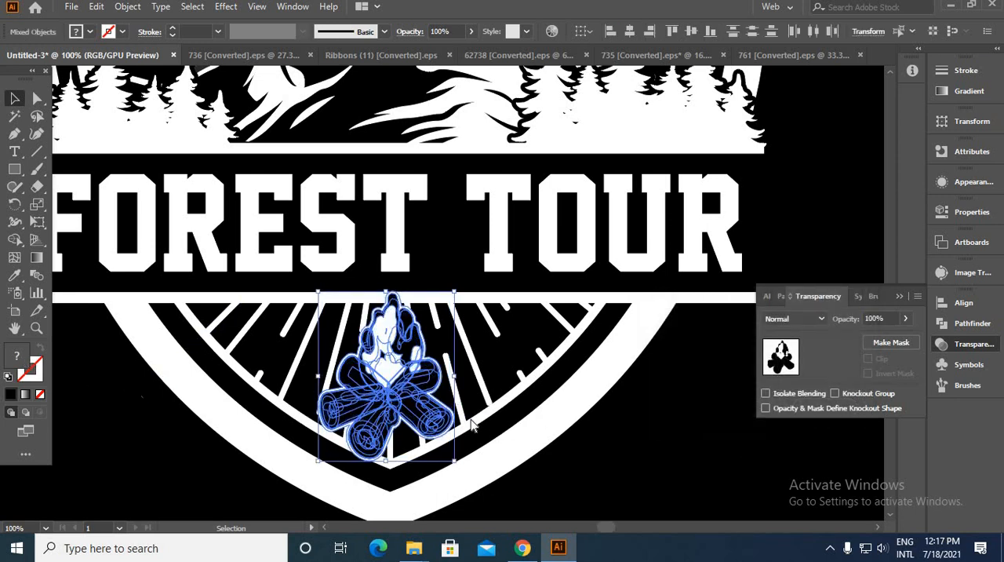
Step: Fill the campfire's offset shape with black (000000) and keep it behind the campfire artwork
double_click(16, 356)
drag(718, 440, 773, 472)
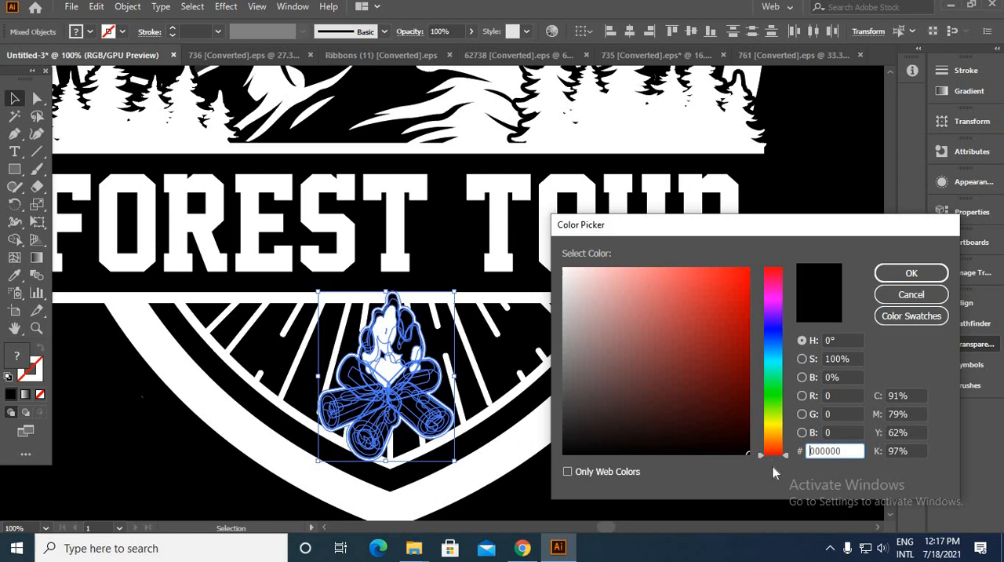
click(910, 273)
click(641, 404)
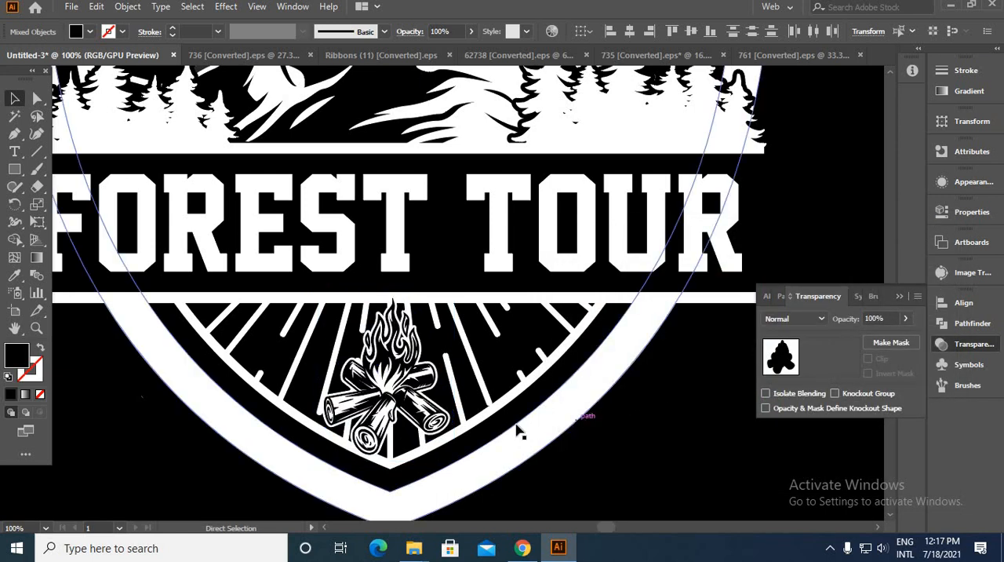
Step: Add the black campfire silhouette to the sunburst group's opacity mask and return to editing the artwork
click(493, 416)
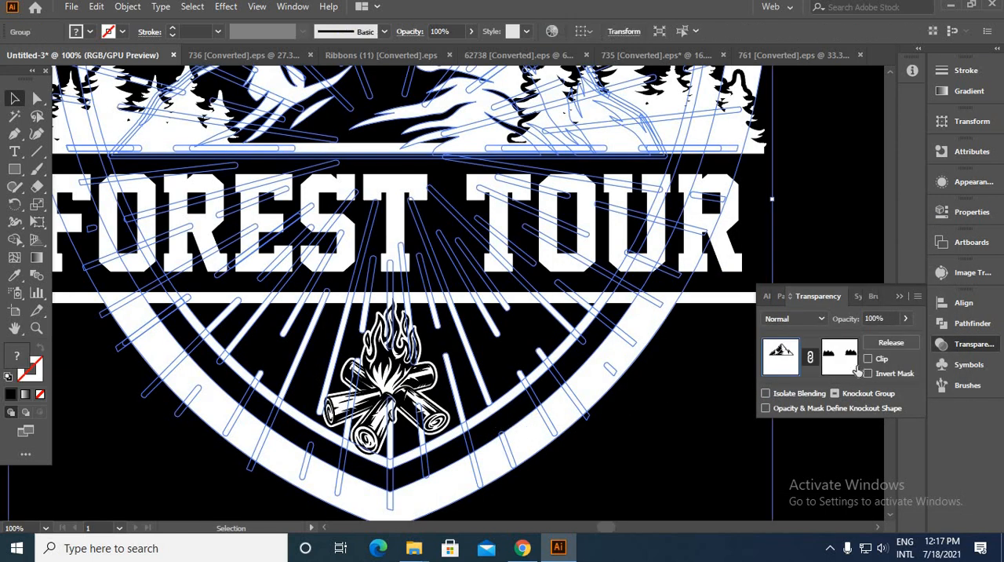
click(850, 373)
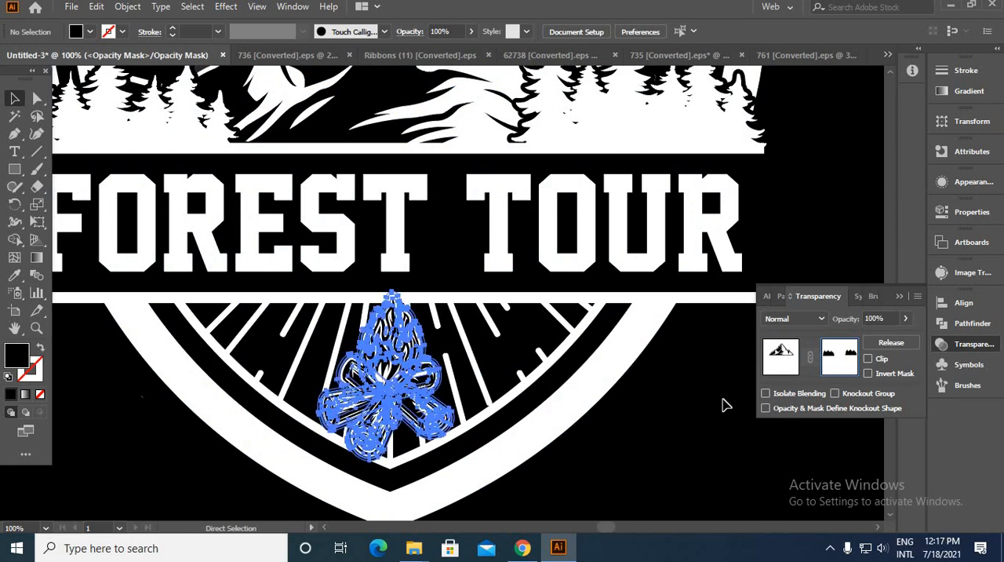
click(781, 361)
click(657, 416)
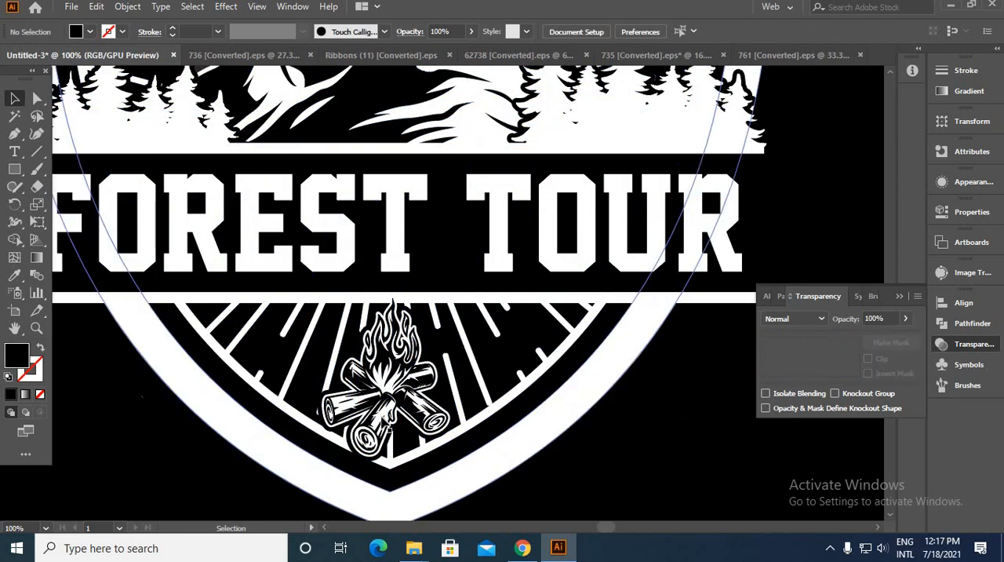
Step: Place the ribbon artwork on the artboard directly beneath the shield
scroll(361, 358, down, 1)
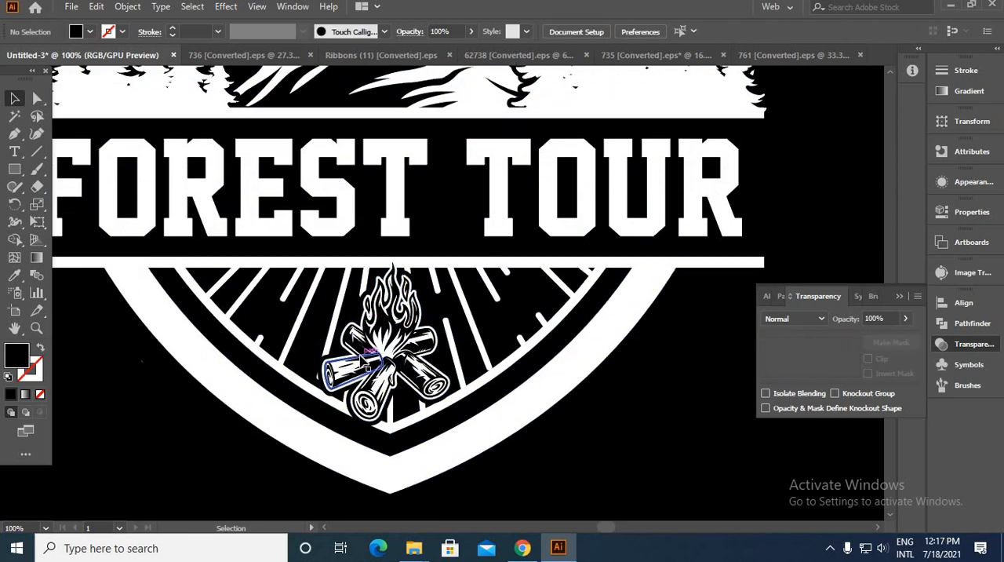
scroll(360, 357, down, 3)
key(space)
drag(353, 311, 324, 417)
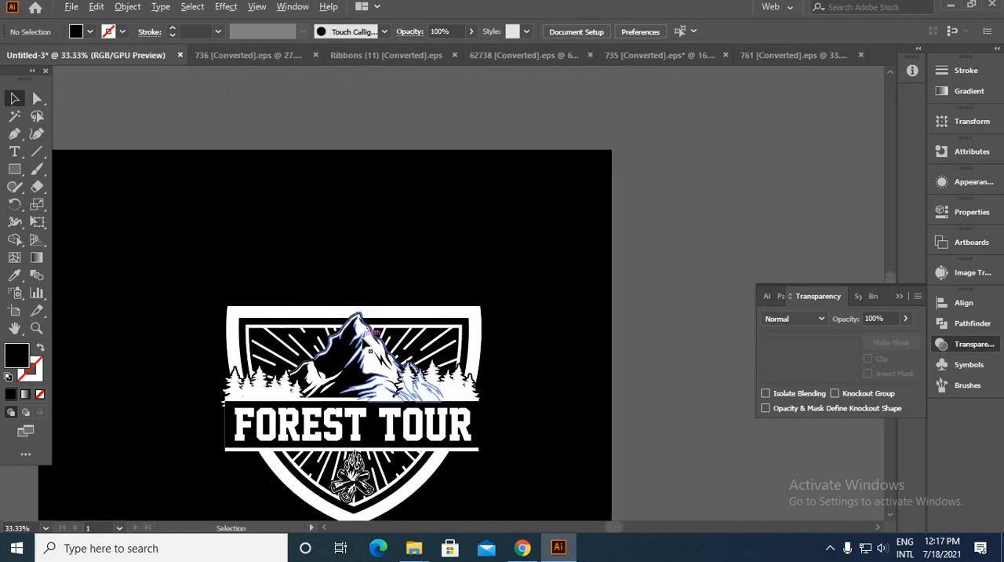
scroll(357, 352, down, 1)
scroll(307, 326, down, 2)
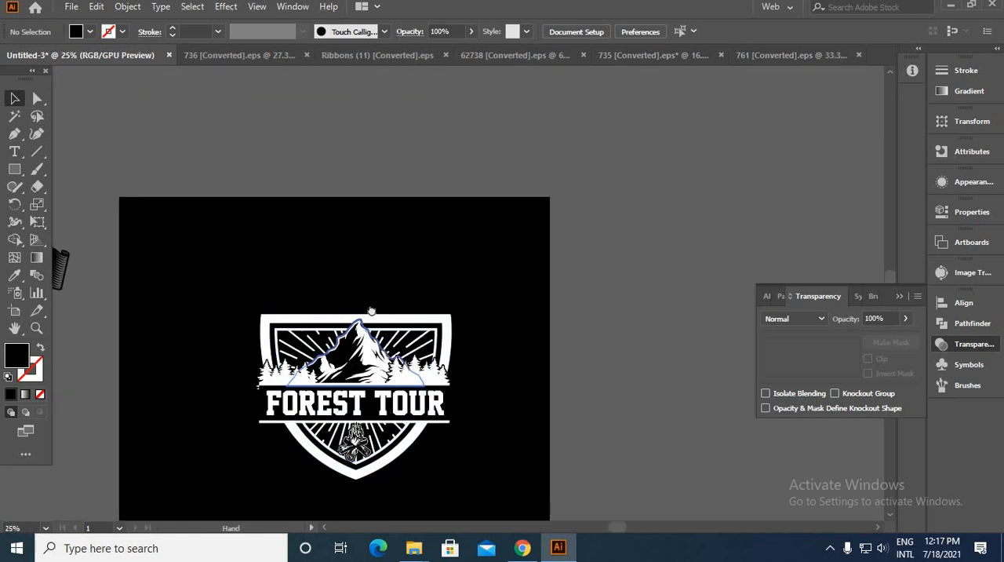
scroll(312, 328, down, 1)
drag(224, 262, 433, 385)
scroll(433, 385, up, 3)
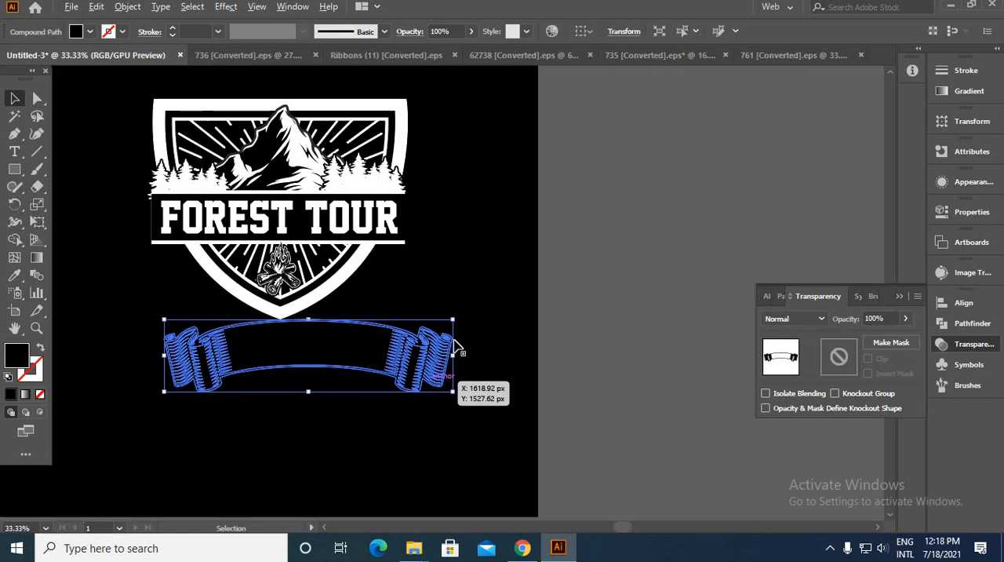
Step: Turn the ribbon into a smaller, vertically flipped white banner at the shield's tip and bring it to the front
right_click(348, 331)
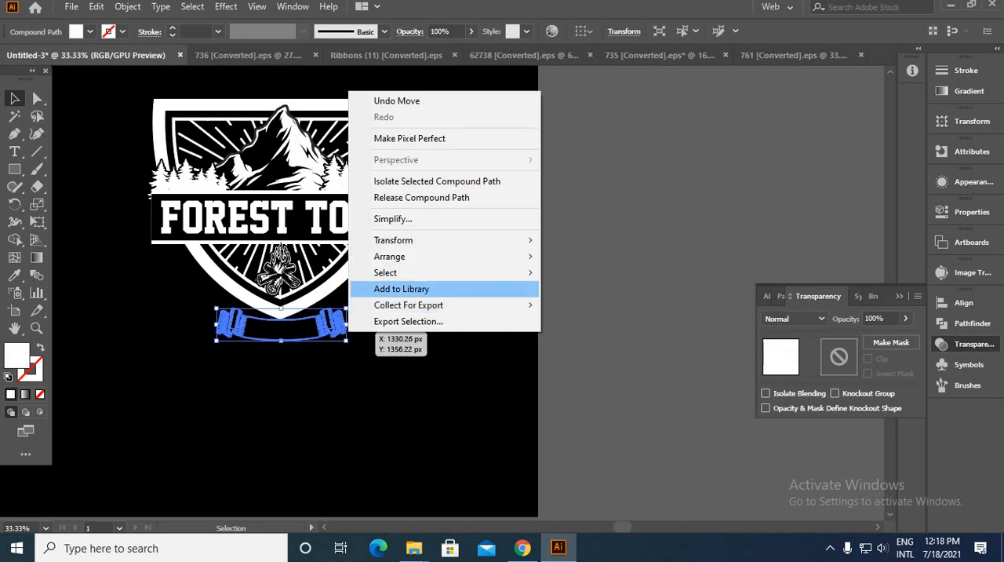
mouse_move(419, 258)
click(608, 257)
click(453, 343)
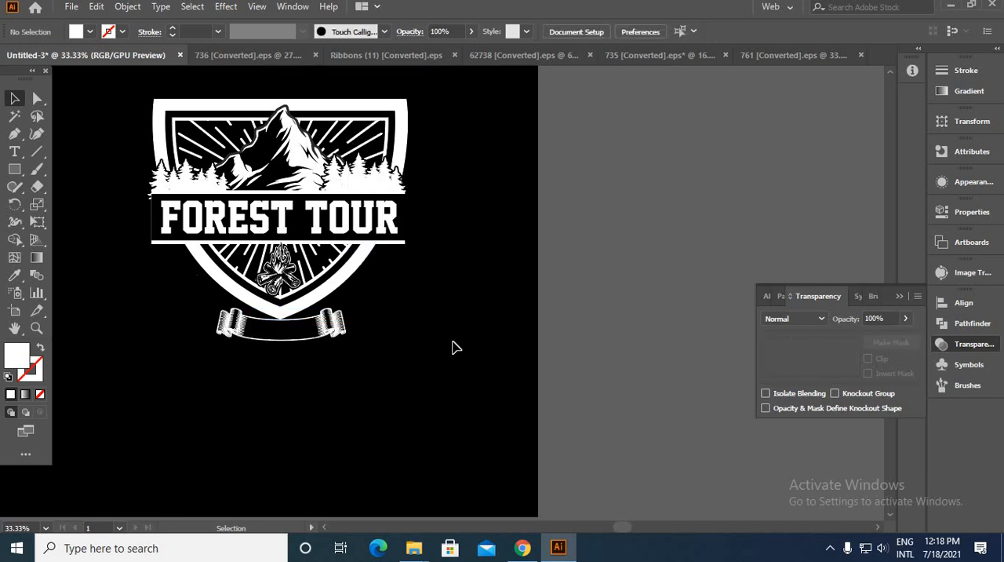
Step: Move the white ribbon off the artboard into the empty area beside it
scroll(363, 340, down, 1)
drag(343, 344, 640, 299)
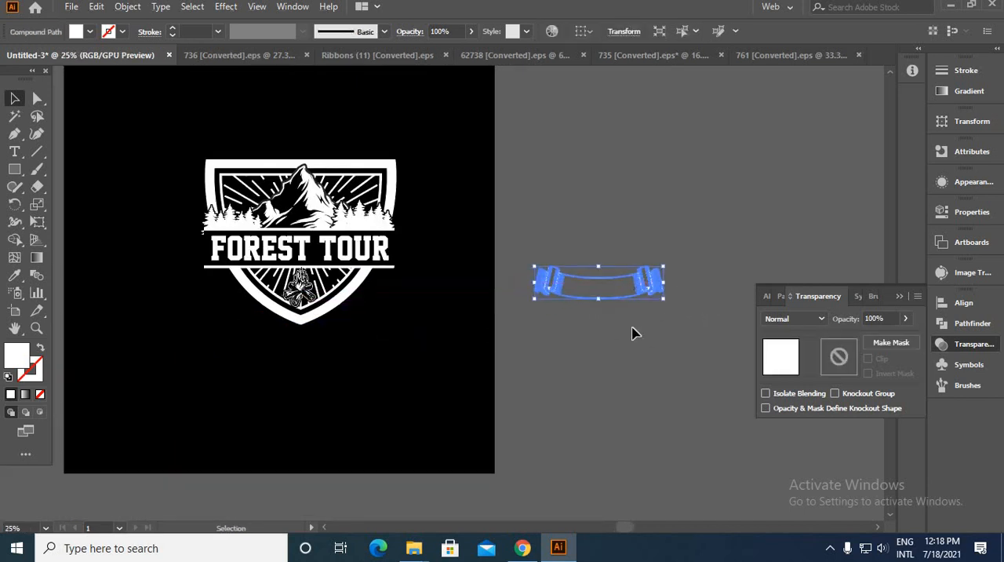
click(636, 334)
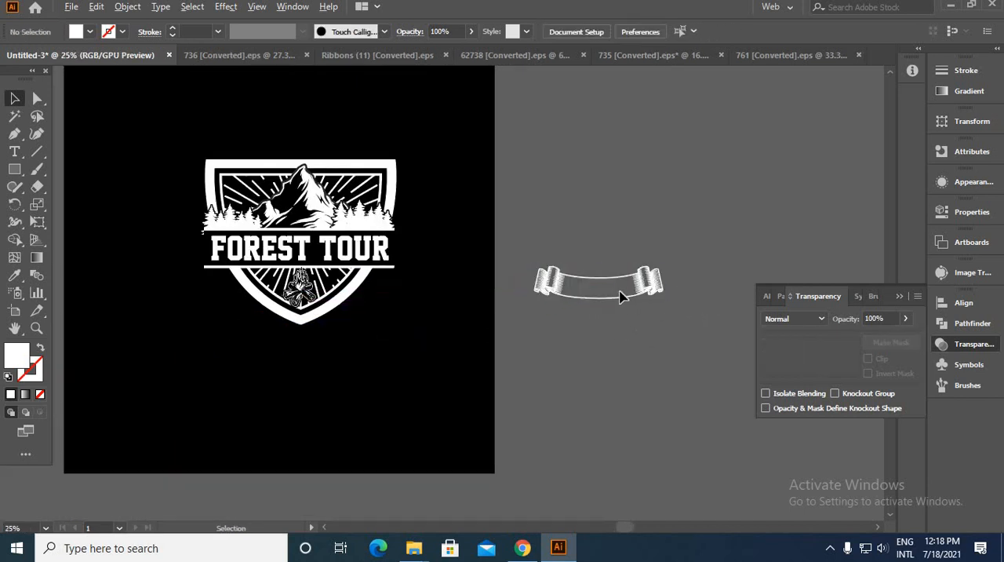
Step: Draw a white rectangle that completely surrounds the ribbon
scroll(624, 296, up, 2)
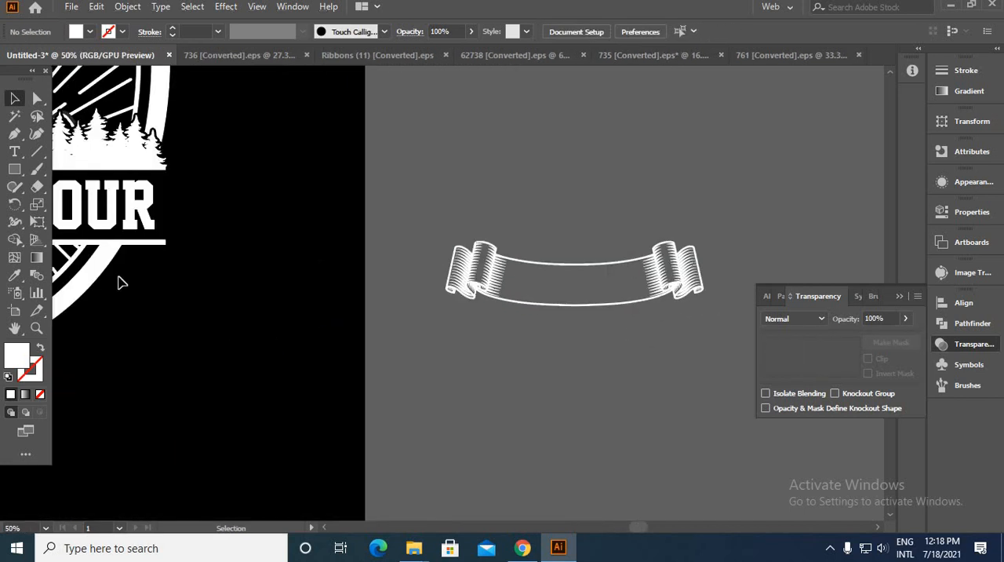
click(17, 167)
drag(419, 199, 753, 385)
Step: Use Shape Builder on the rectangle and ribbon to remove the area outside, keeping a solid white fill within the ribbon
click(15, 99)
drag(447, 146, 685, 481)
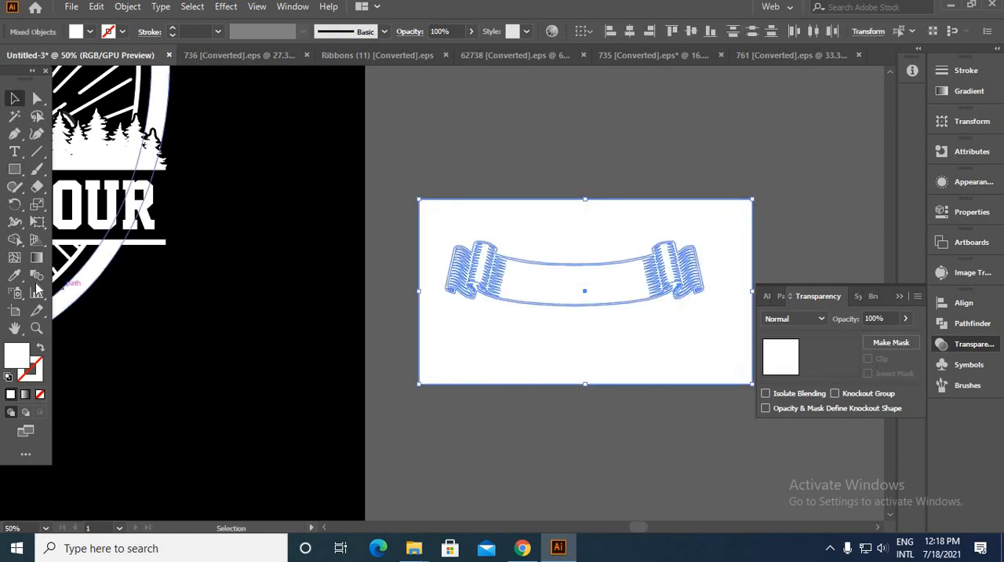
click(16, 241)
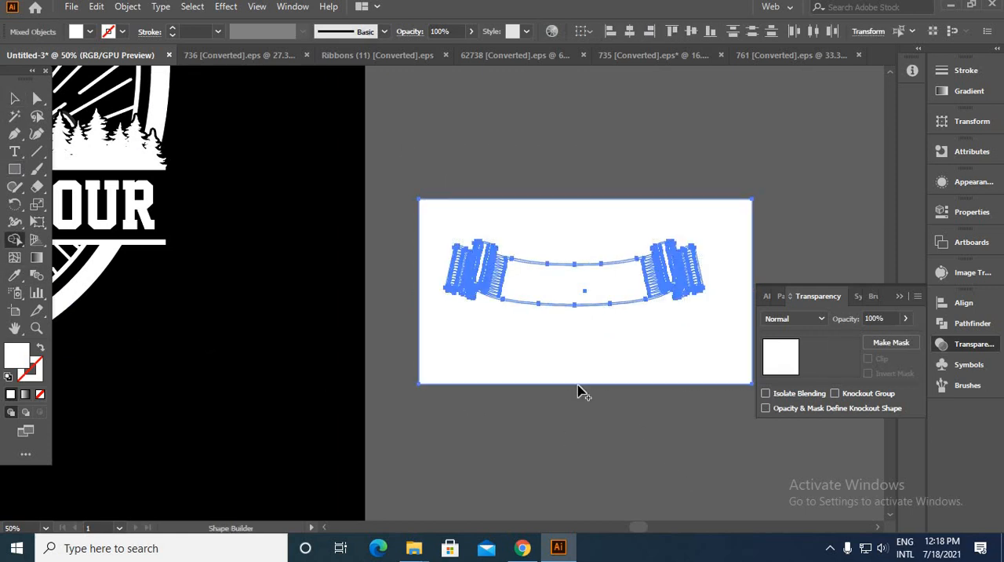
alt+click(577, 377)
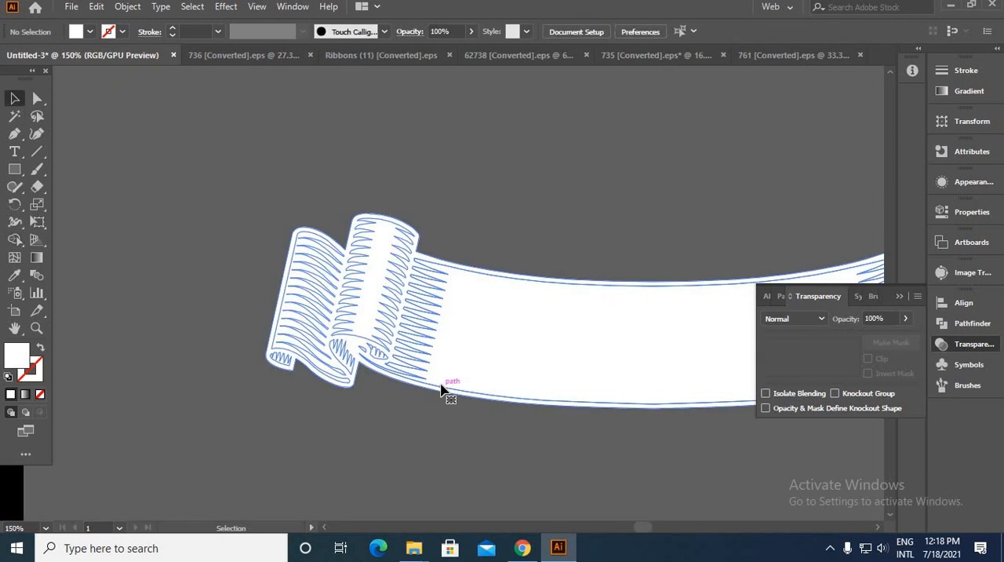
Step: Recolour the ribbon's line art black by sampling the artboard's black background with the Eyedropper
key(v)
key(ctrl+minus)
click(14, 274)
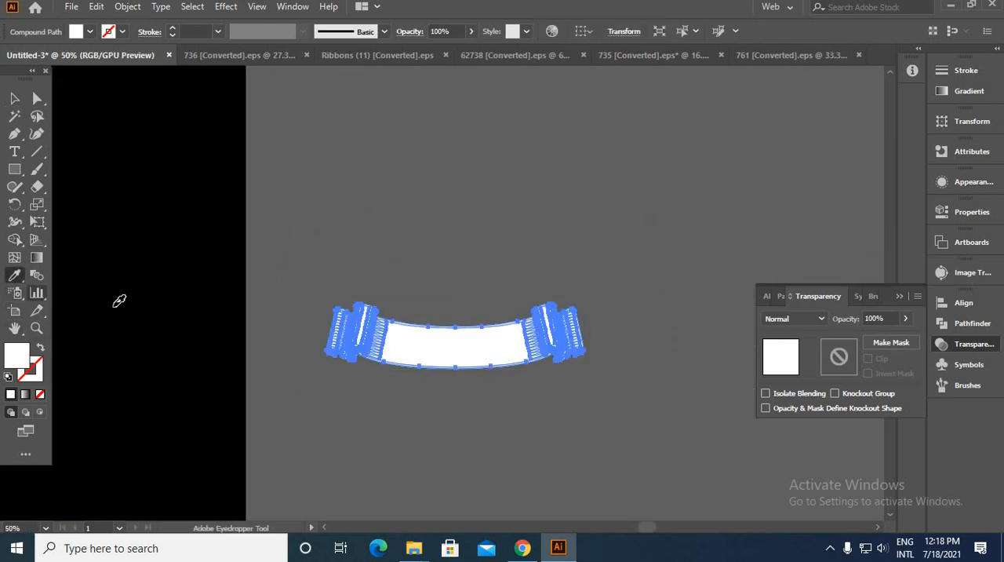
click(119, 300)
click(12, 100)
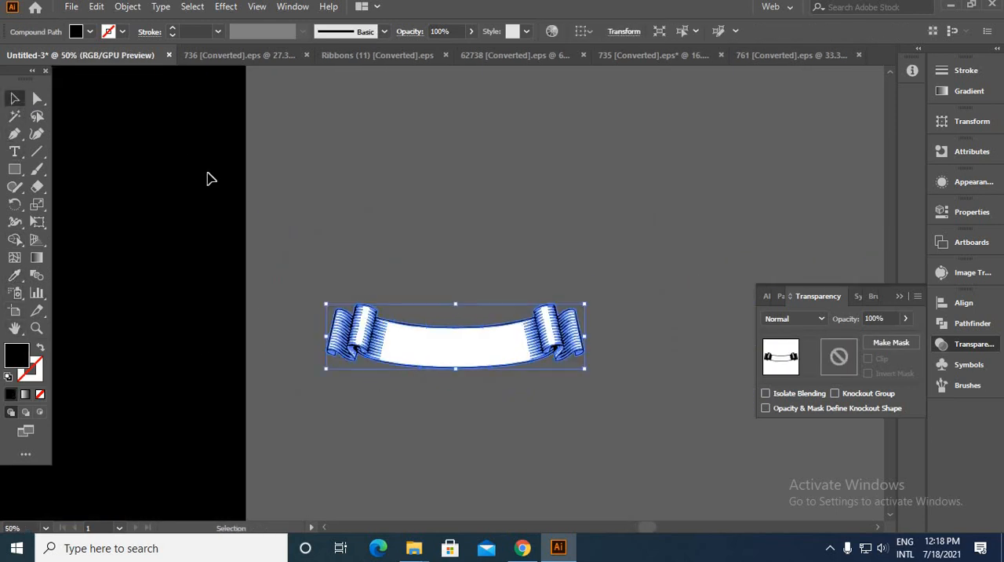
click(310, 226)
Step: Group the ribbon's black line art with its white fill
key(ctrl+a)
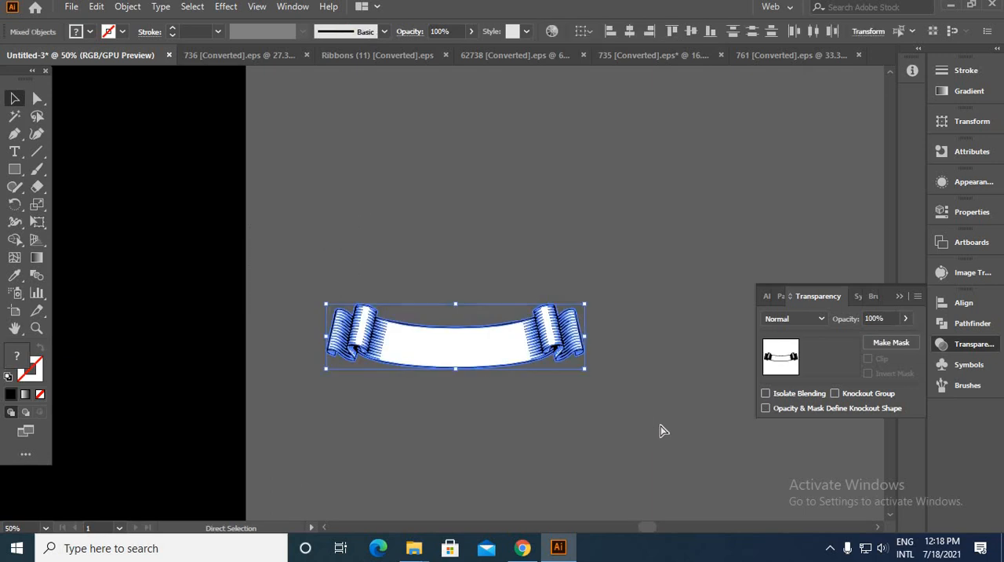
key(ctrl+g)
click(641, 428)
Step: Move the grouped ribbon back onto the badge, centred across the shield's lower tip
scroll(640, 425, down, 4)
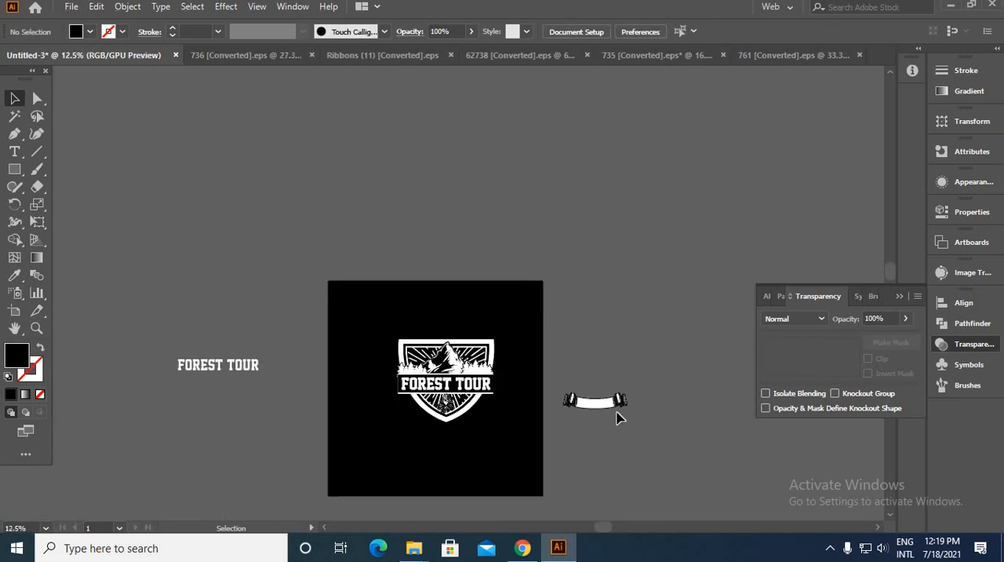
drag(616, 418, 464, 424)
scroll(358, 404, up, 8)
scroll(364, 409, down, 1)
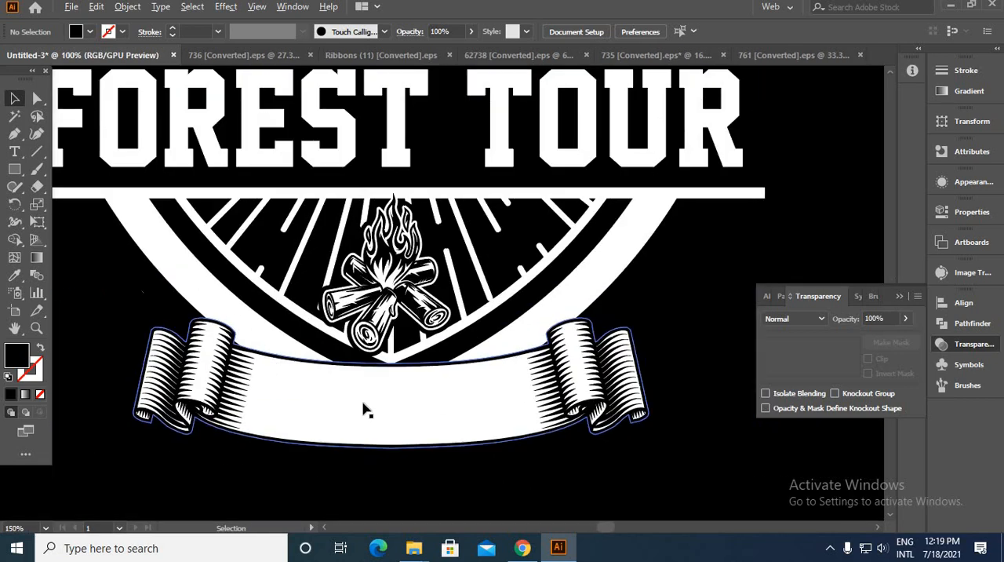
scroll(365, 409, down, 2)
click(409, 433)
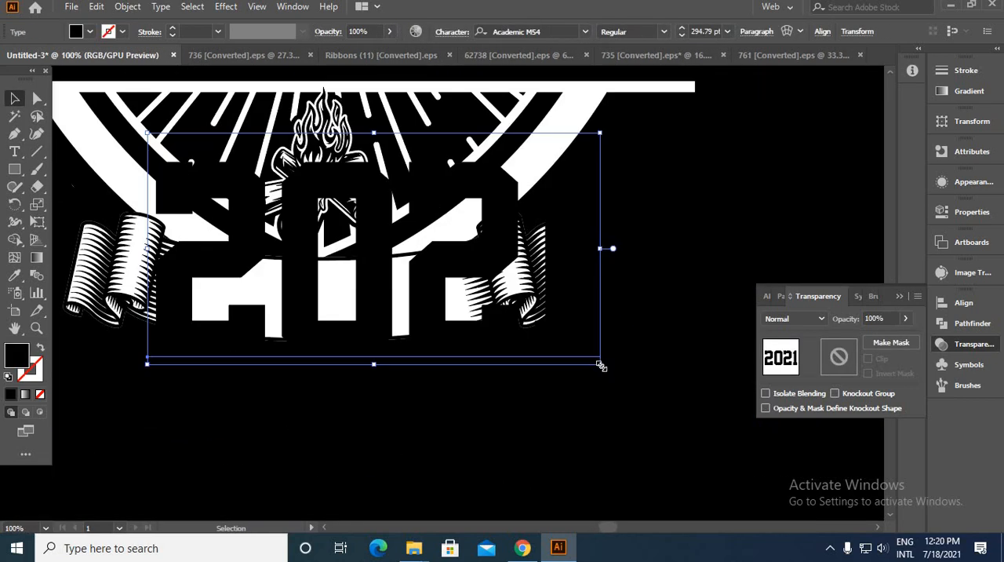
Step: Place the black "2021" text in the middle of the ribbon and widen its tracking to 261
drag(601, 366, 328, 306)
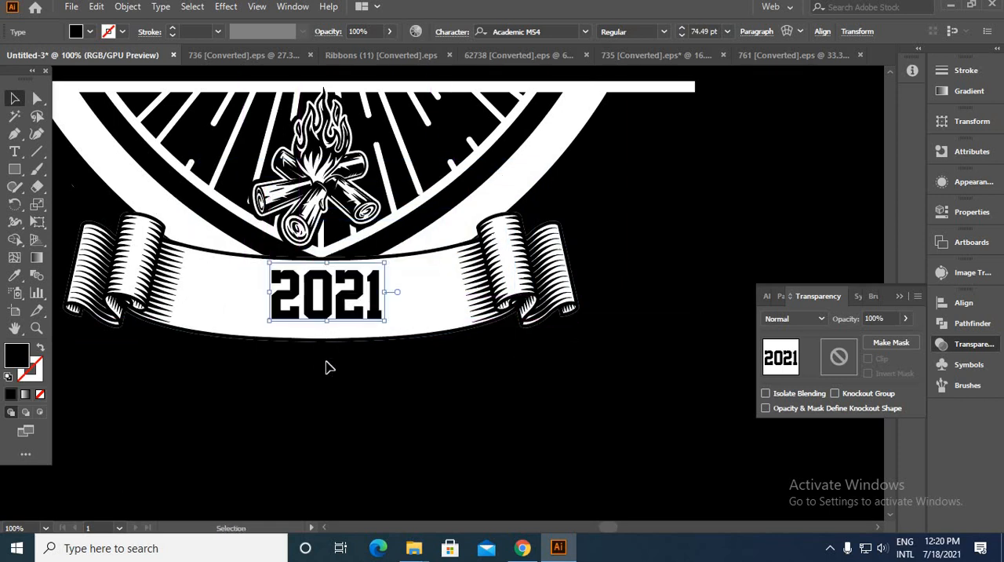
key(ctrl+alt+k)
key(Up)
key(Up)
key(Up)
key(Up)
key(Up)
key(Up)
key(Up)
key(Up)
key(Up)
key(Up)
key(Up)
key(Up)
key(Up)
key(Up)
key(Up)
key(Up)
key(Up)
key(Up)
key(Up)
key(Up)
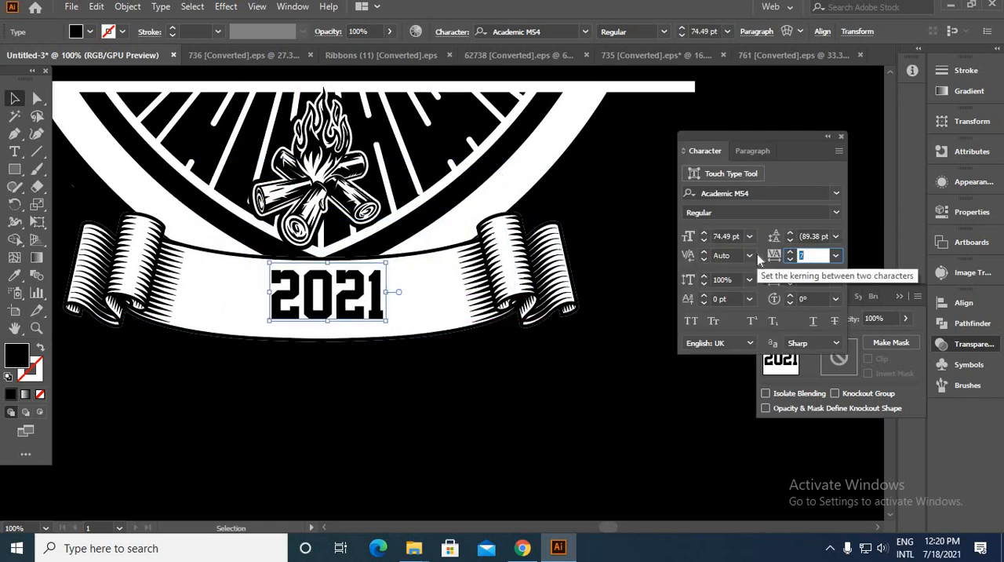
key(Up)
key(Up)
key(Up)
key(Up)
key(Up)
key(Up)
key(Up)
key(Up)
key(Up)
key(Up)
key(Up)
key(Up)
key(Up)
key(Up)
key(Up)
key(Up)
key(Up)
key(Up)
key(Up)
key(Up)
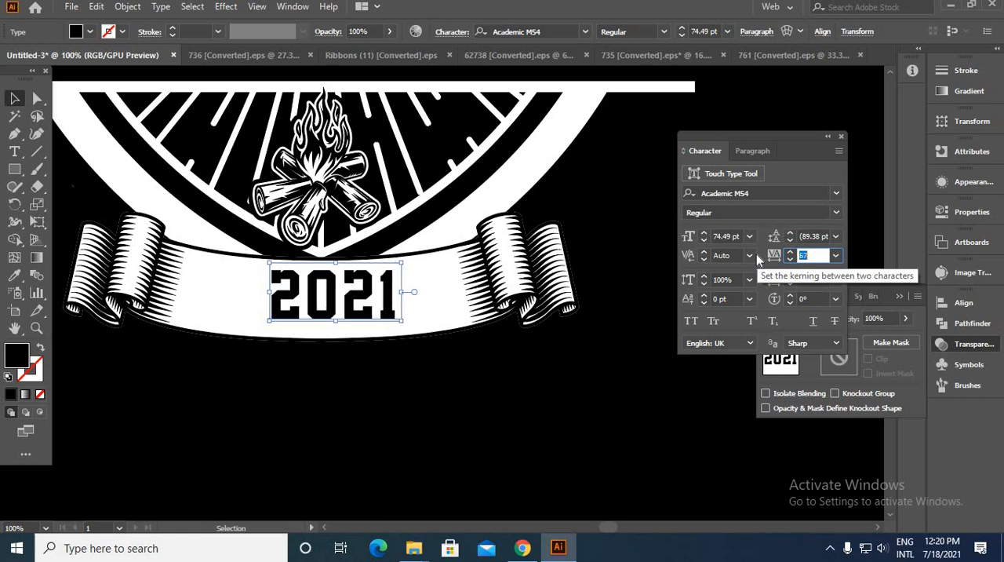
key(Up)
key(Up)
key(Up)
key(Up)
key(Up)
key(Up)
key(Up)
key(Up)
key(Up)
key(Up)
key(Up)
key(Up)
key(Up)
key(Up)
key(Up)
key(Up)
key(Up)
key(Up)
key(Up)
key(Up)
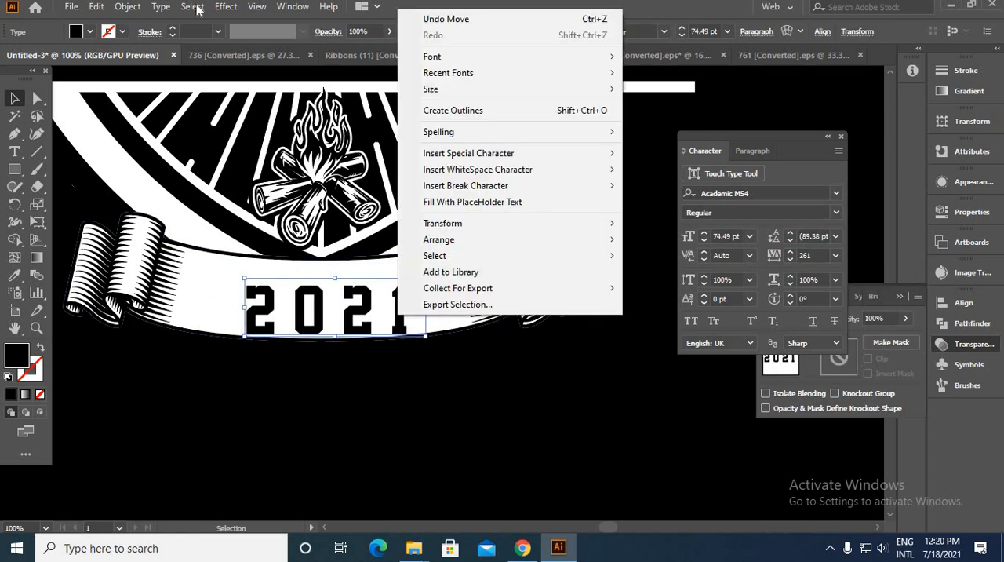
Step: Apply a horizontal Arc warp with a -9% bend to the "2021" text
click(194, 9)
click(227, 9)
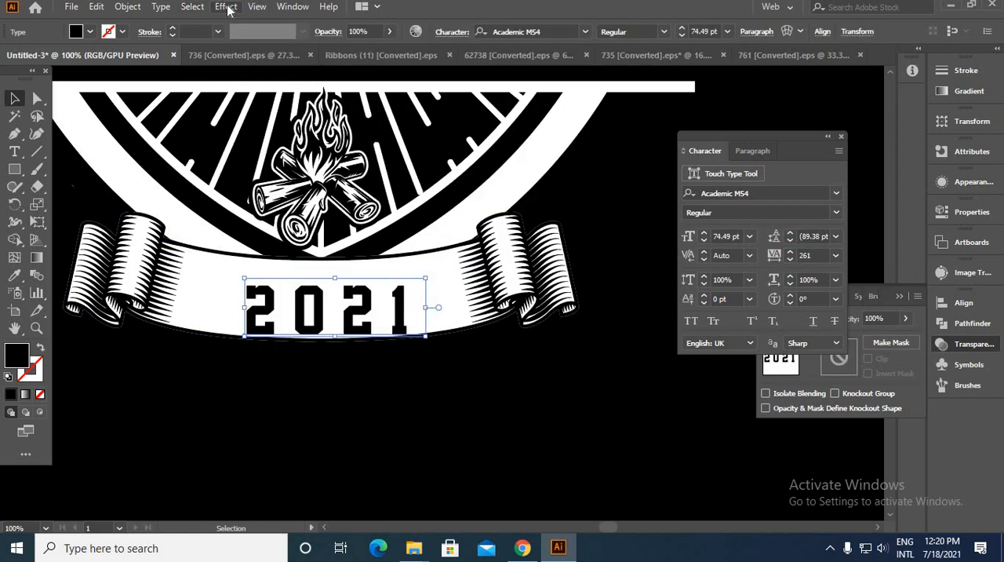
click(226, 7)
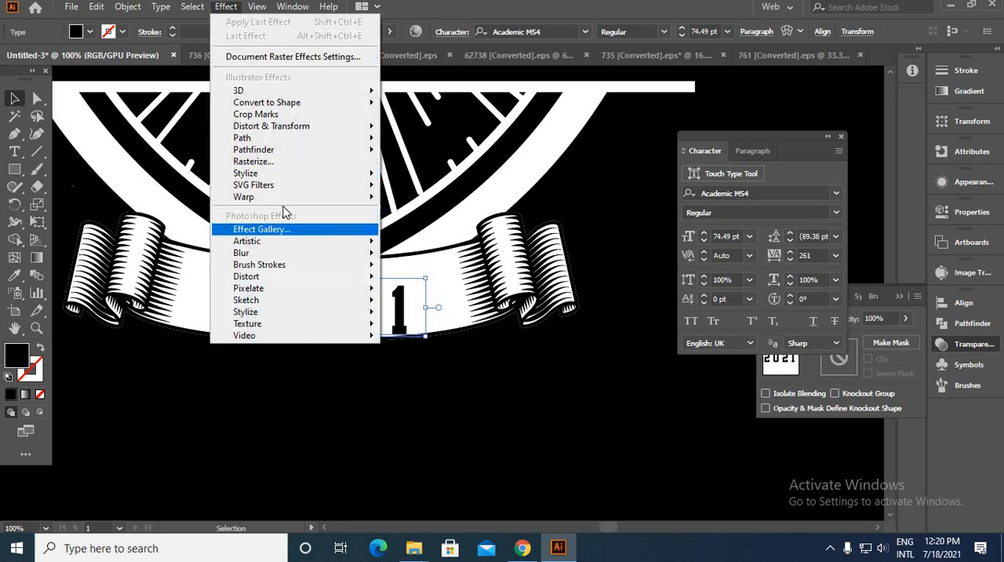
mouse_move(353, 197)
click(409, 199)
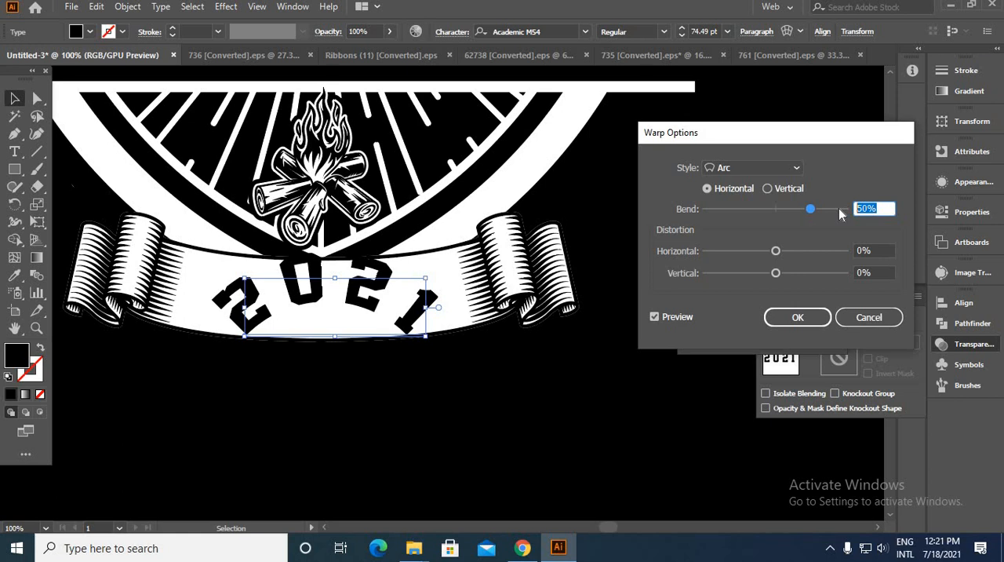
key(Down)
key(Down)
key(Down)
key(Down)
key(Down)
key(Down)
key(Down)
key(Down)
key(Down)
key(Down)
key(Down)
key(Down)
key(Down)
key(Down)
key(Down)
key(Down)
key(Down)
key(Down)
key(Down)
key(Down)
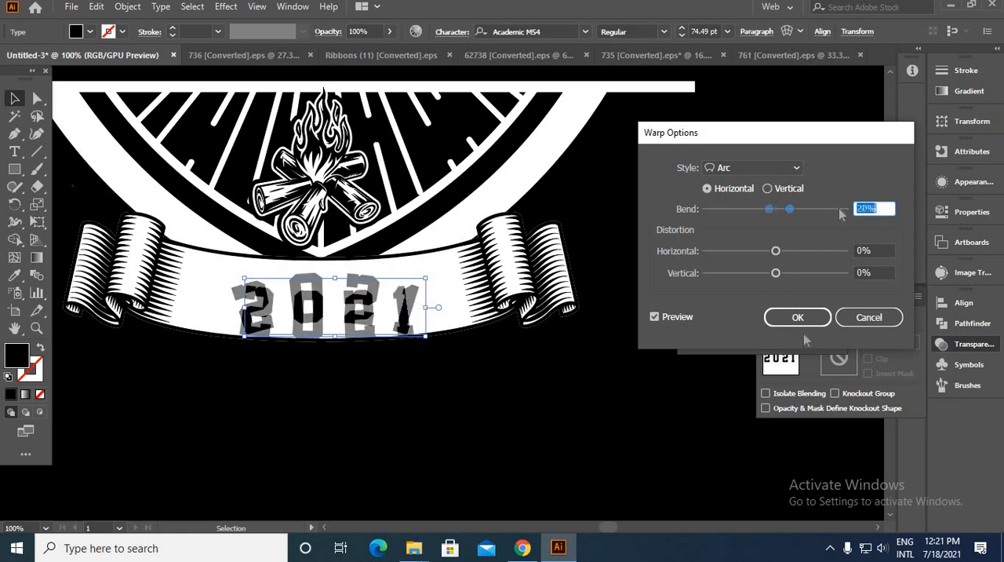
key(Return)
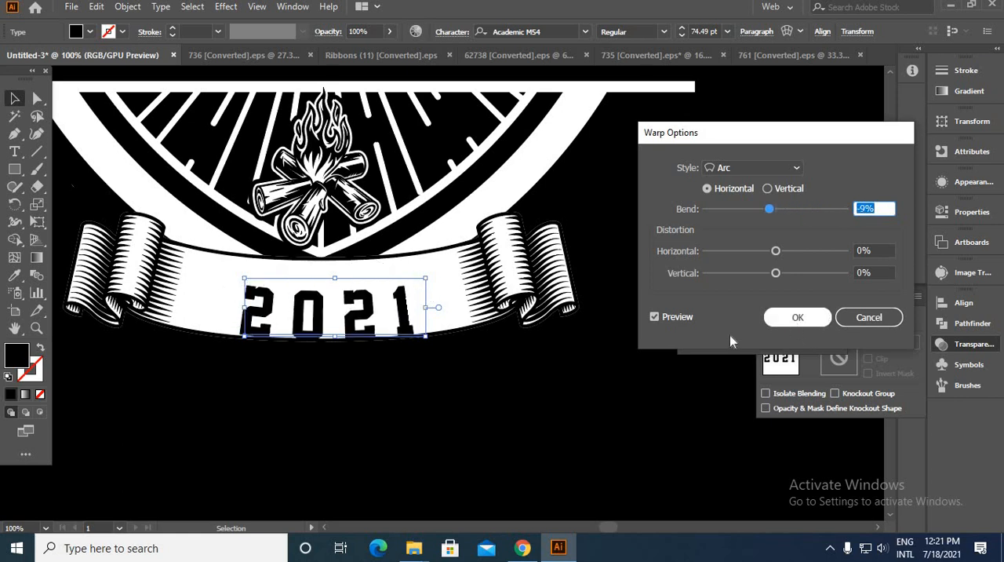
Step: Move the curved "2021" text slightly up so it sits centred within the ribbon's height
click(402, 420)
drag(357, 332, 357, 316)
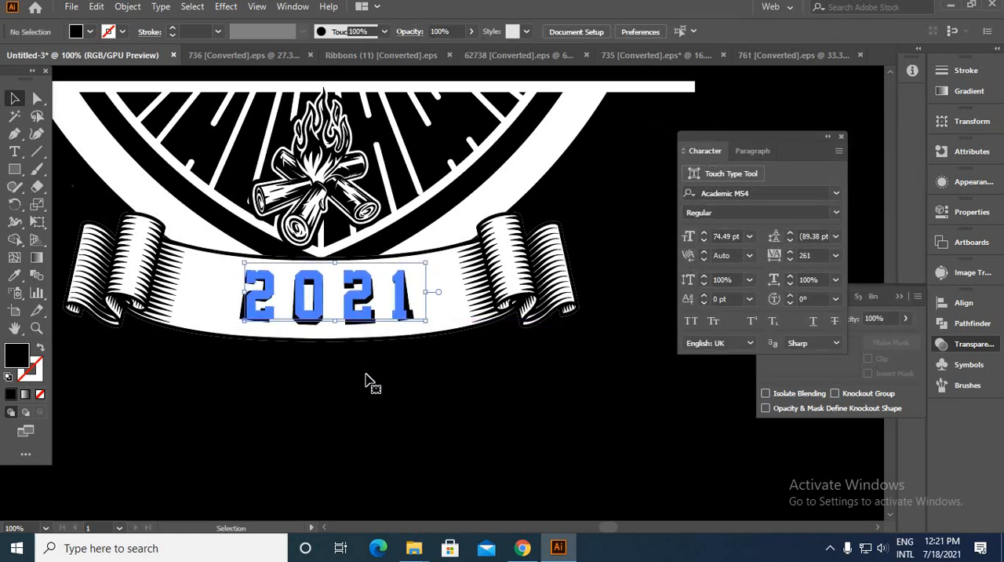
click(366, 376)
scroll(371, 364, down, 3)
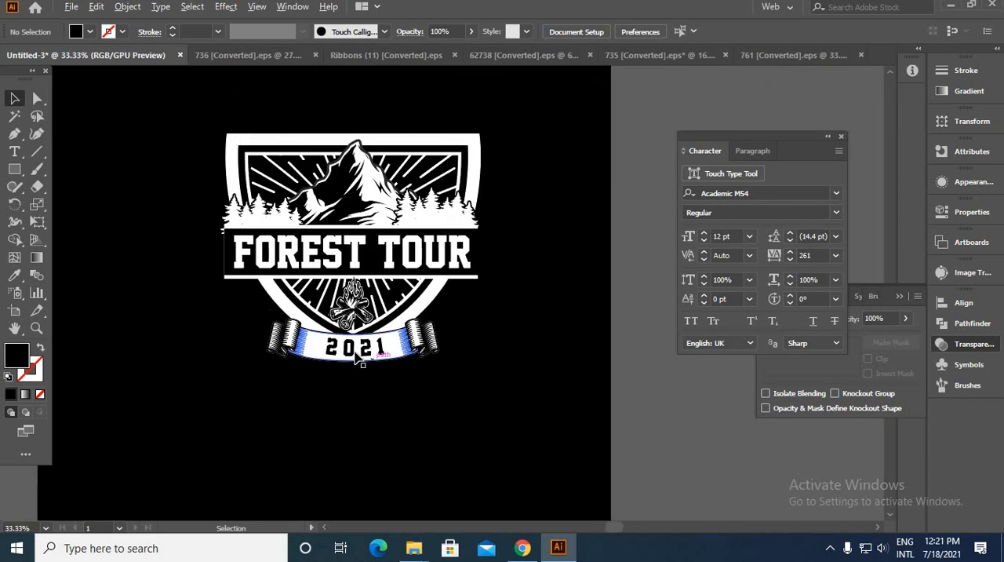
scroll(356, 351, up, 1)
Step: Convert the "2021" text to outlines and expand its appearance
click(359, 355)
right_click(359, 355)
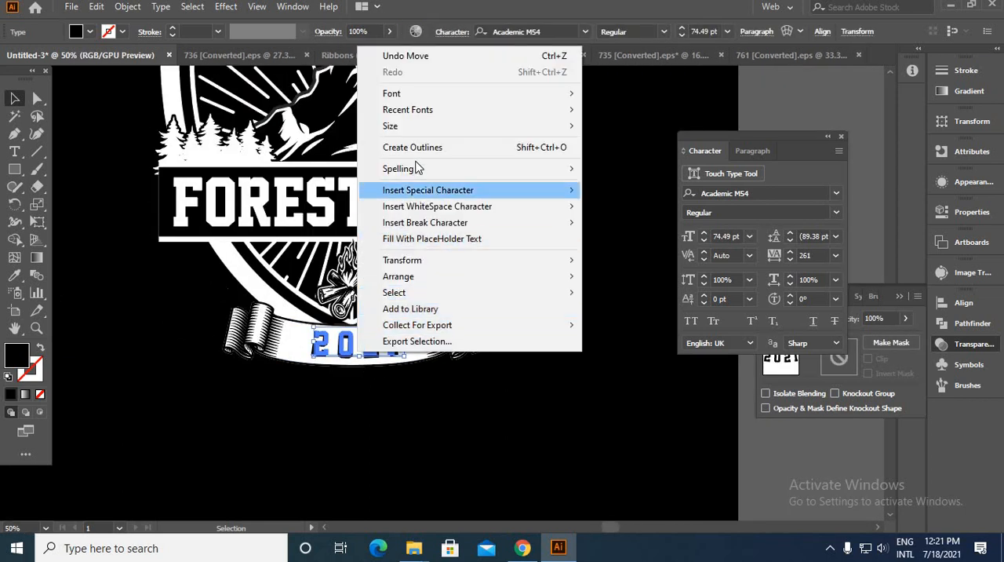
click(419, 148)
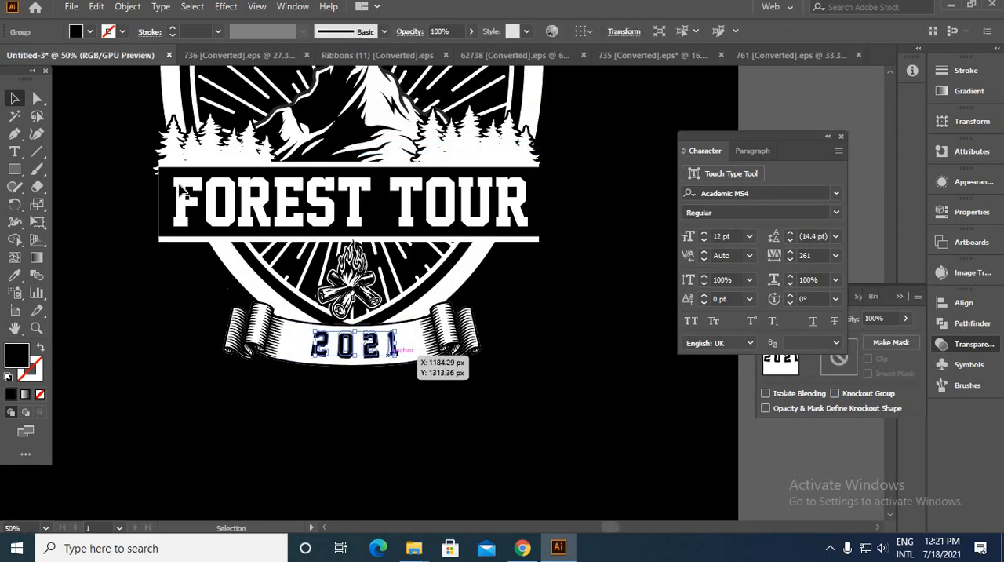
click(127, 7)
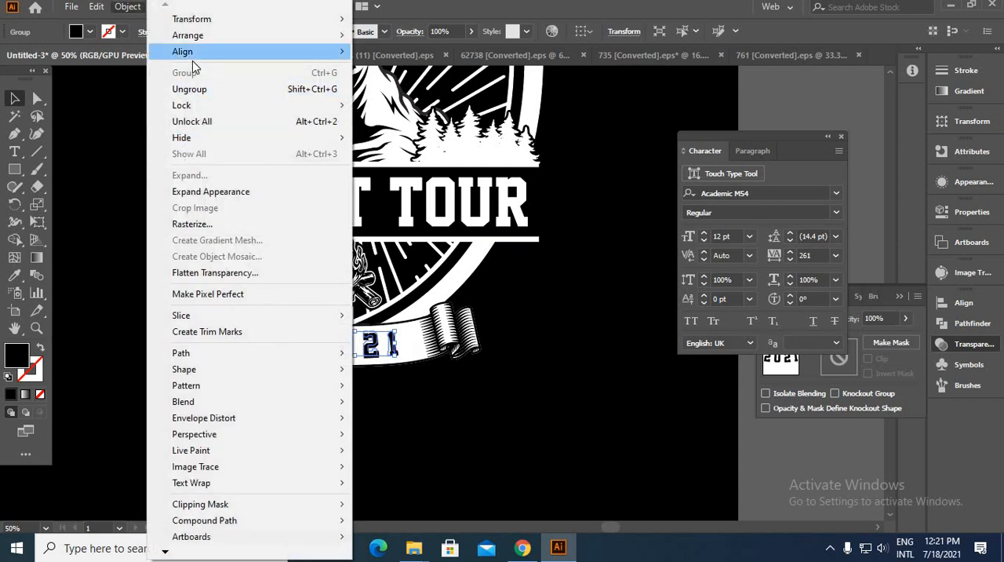
click(211, 192)
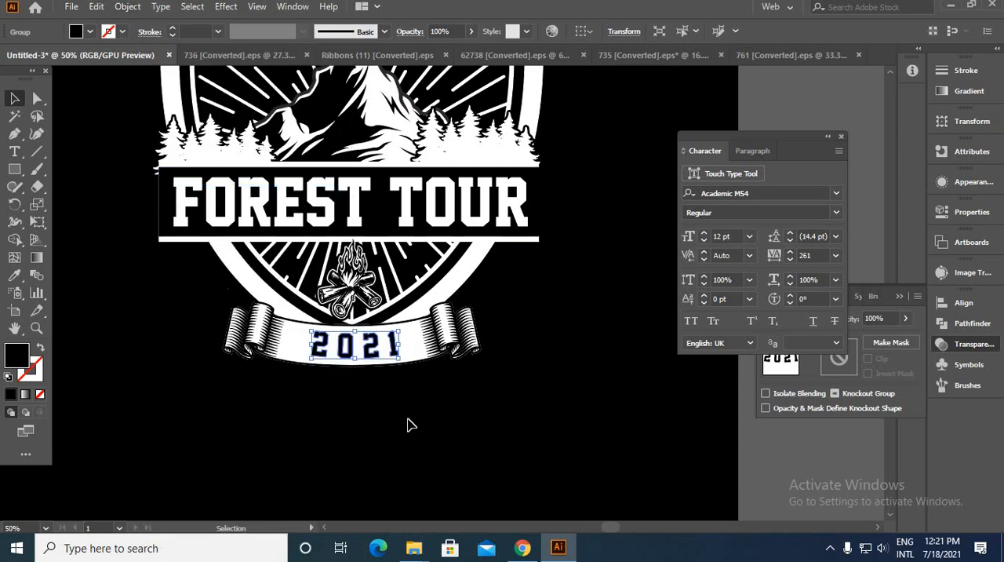
click(408, 424)
key(ctrl+minus)
drag(509, 382, 516, 440)
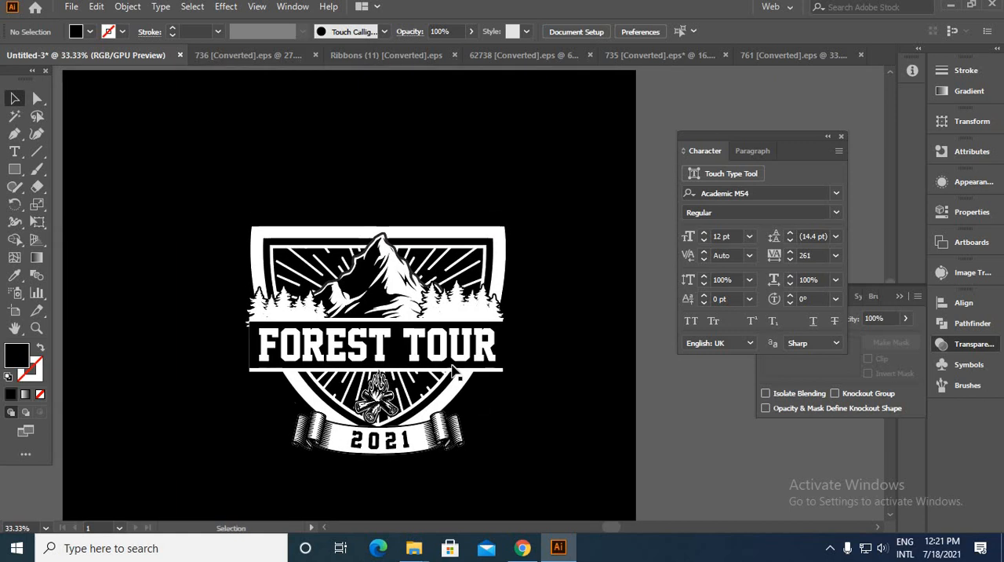
Step: Set the white "Unique Zone T shirt design" text above the badge in the Academic M54 font
scroll(291, 291, up, 1)
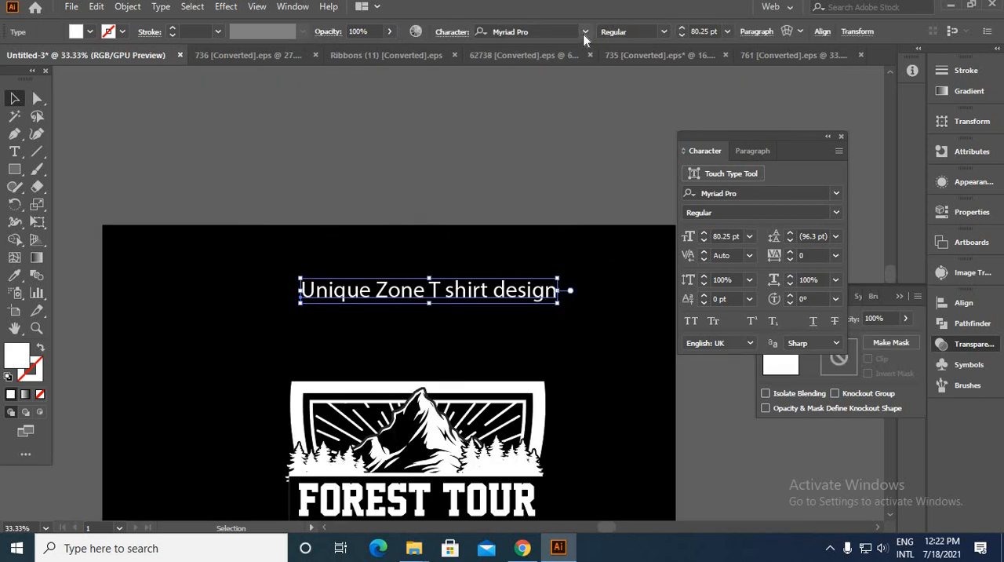
click(584, 32)
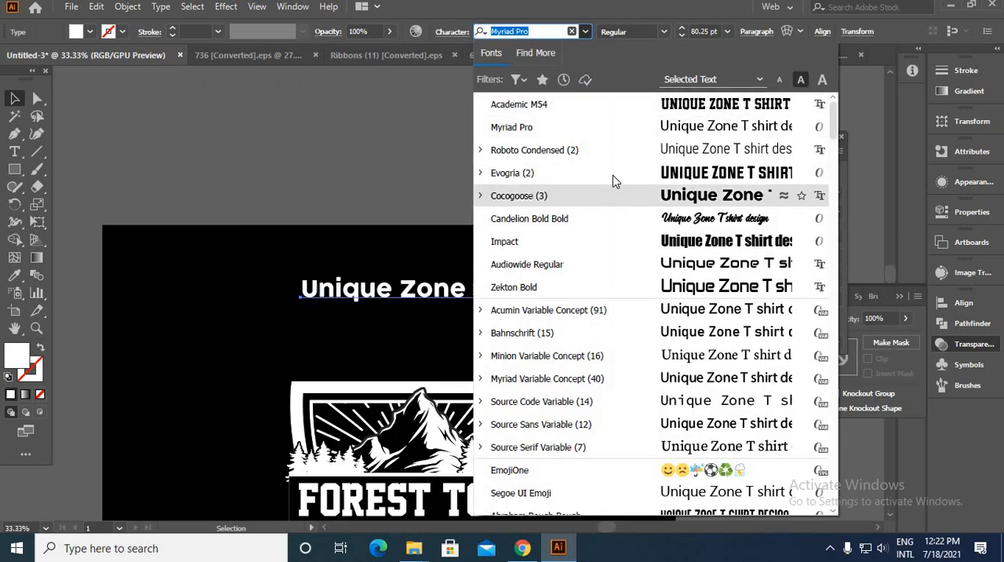
click(616, 105)
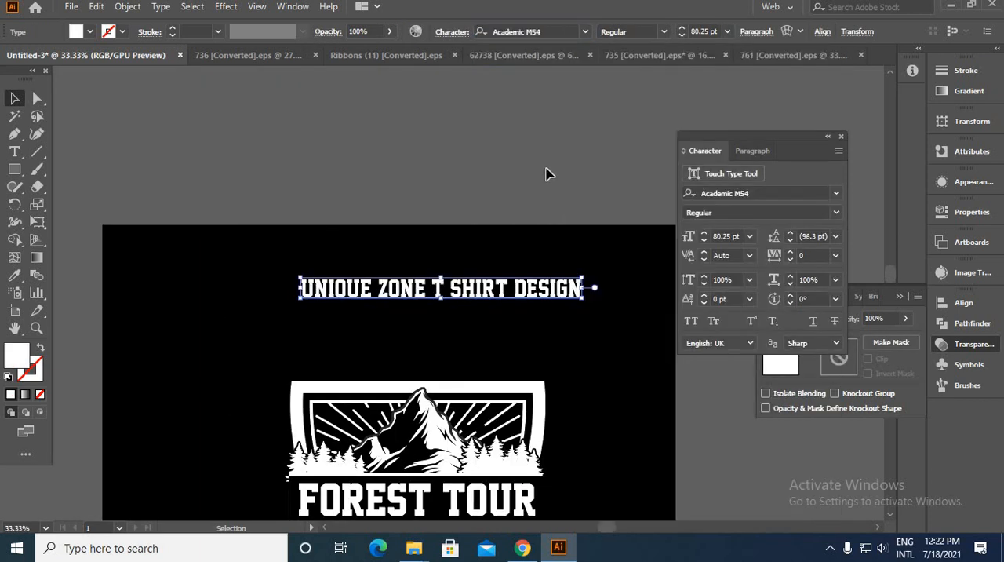
click(513, 191)
Step: Position the "Unique Zone T shirt design" text just above the shield and scale it to the shield's width, 72.83 pt
scroll(495, 295, up, 1)
drag(481, 295, 469, 413)
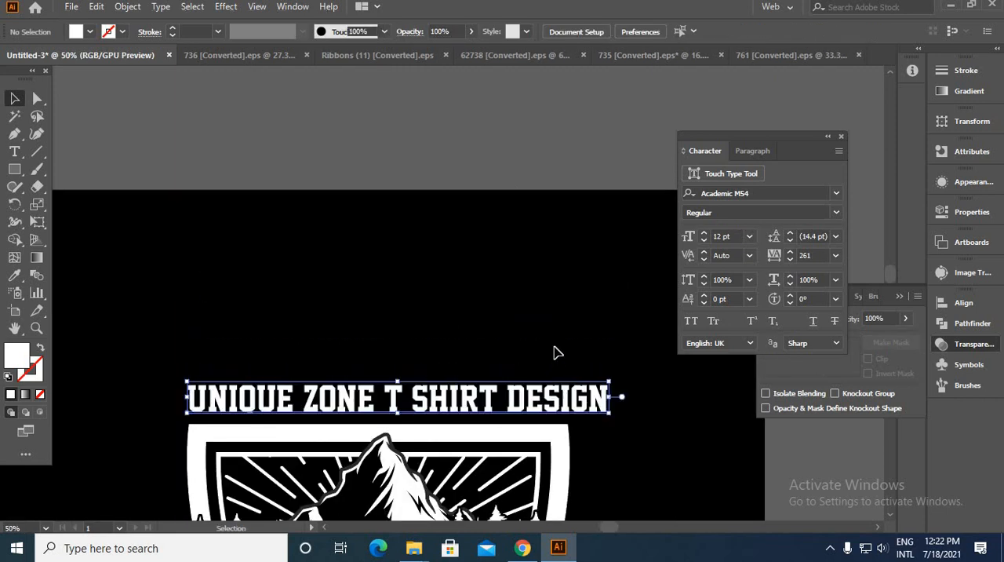
scroll(612, 416, up, 3)
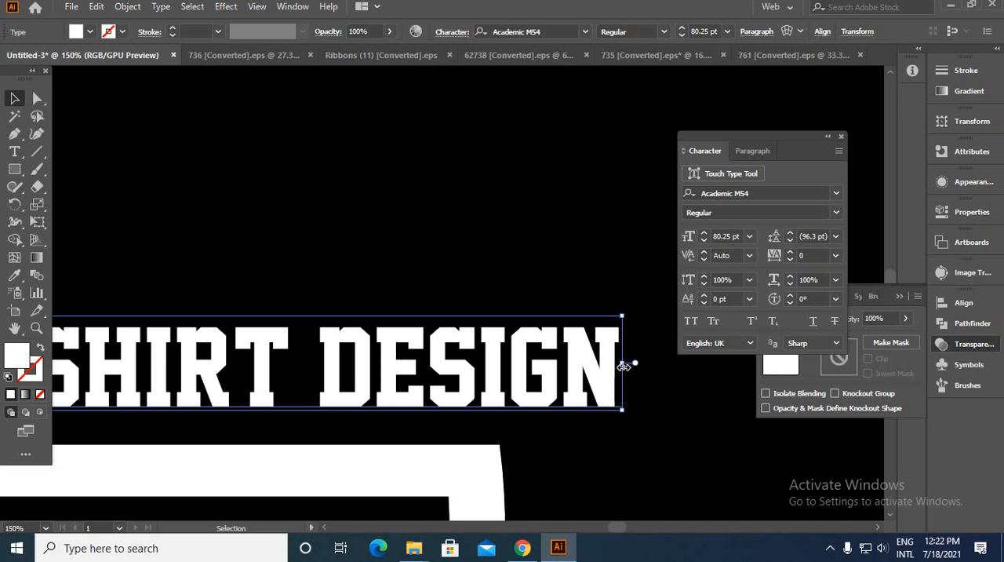
drag(591, 370, 508, 385)
click(534, 206)
scroll(533, 205, down, 4)
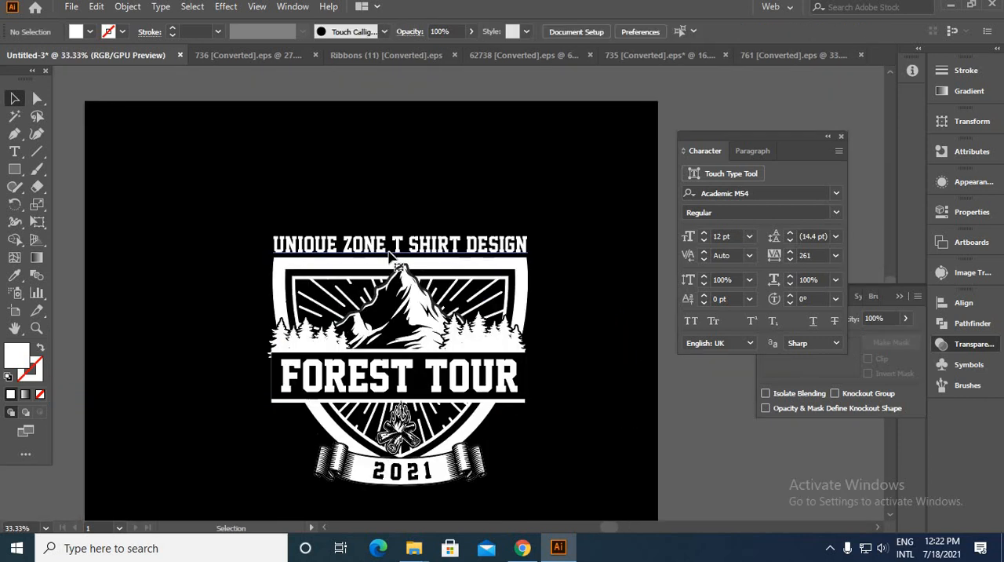
Step: Convert the "Unique Zone T shirt design" heading to outlines
click(391, 253)
right_click(391, 257)
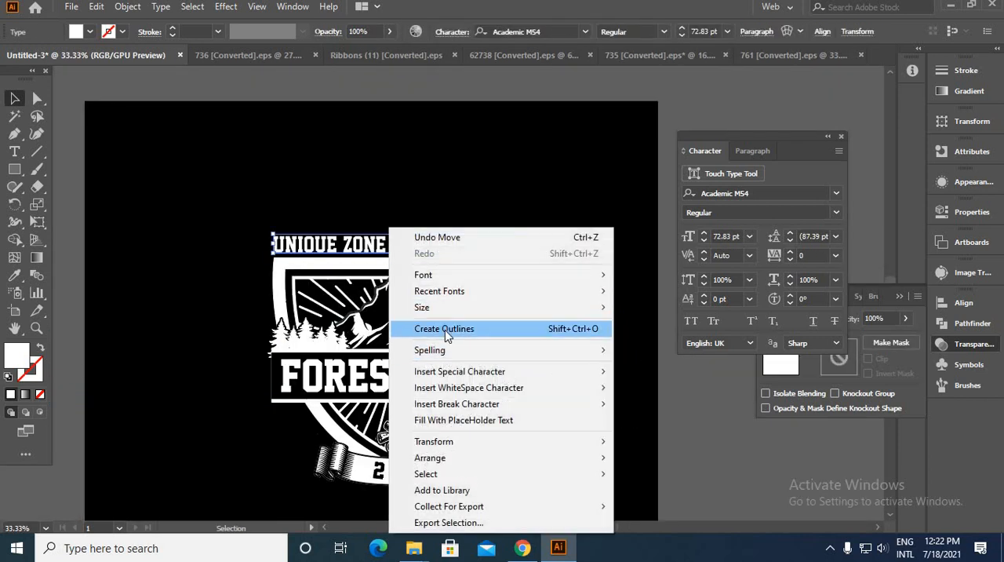
click(445, 329)
click(377, 198)
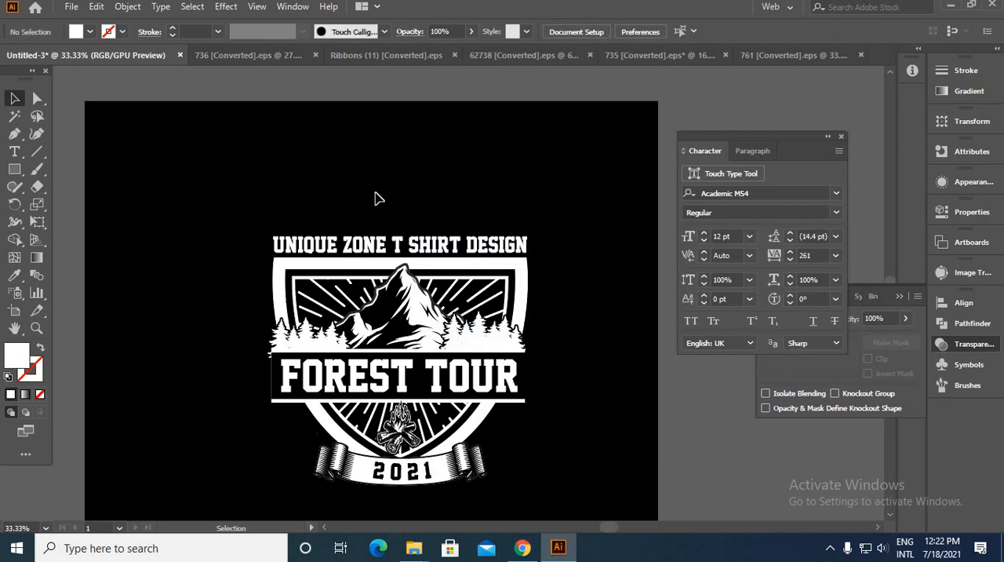
scroll(375, 202, down, 1)
scroll(385, 208, down, 2)
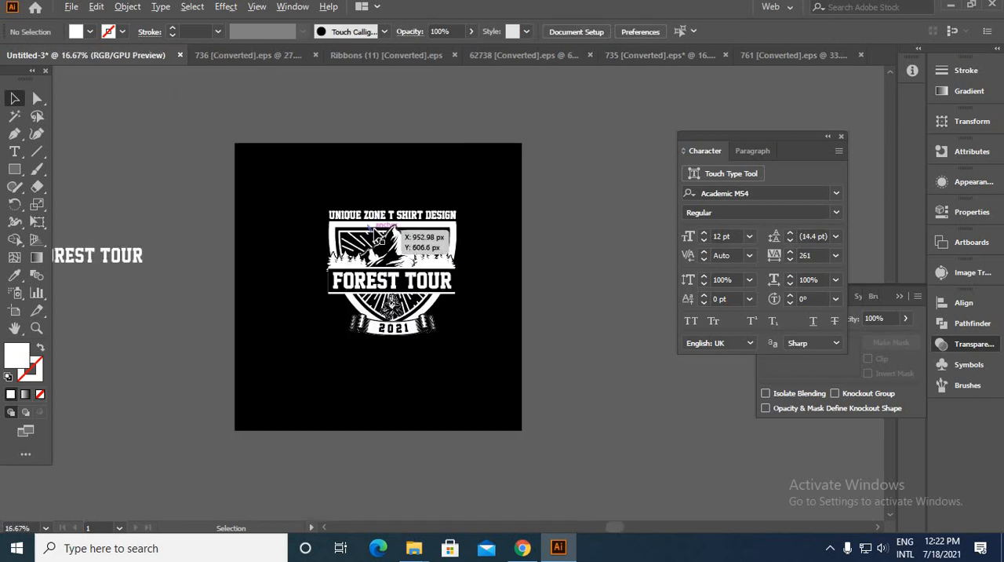
scroll(377, 236, up, 1)
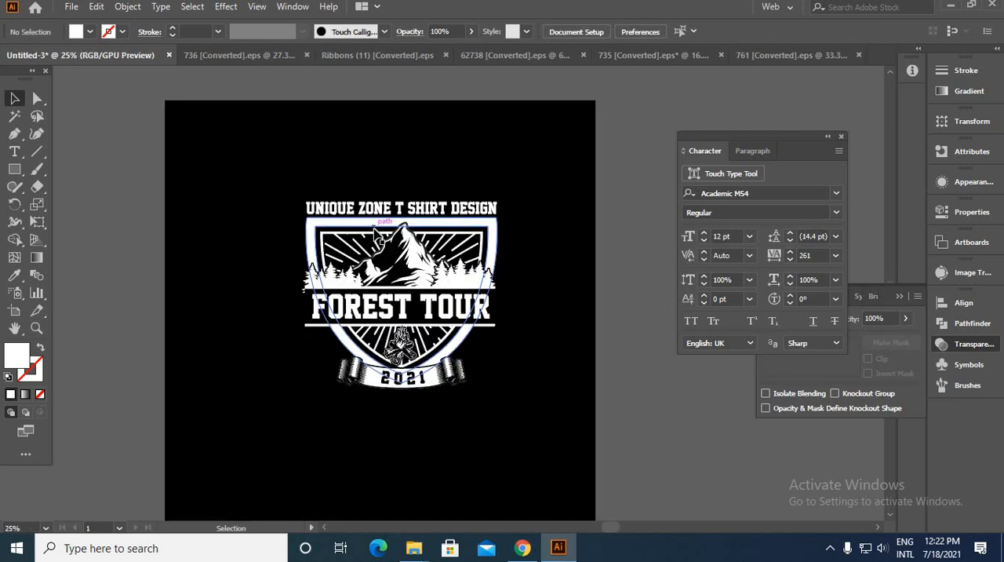